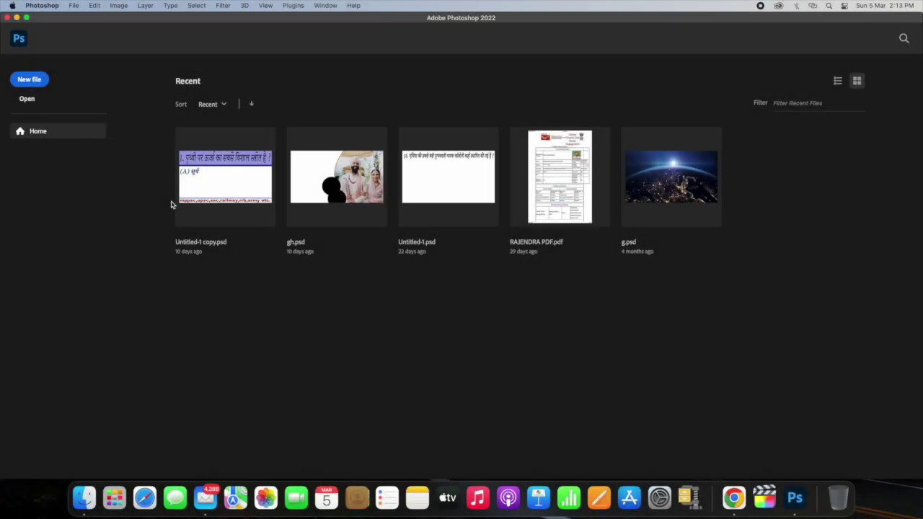
Create a new 12 × 3.5 in, 72 ppi RGB document named 'wedding 1'
click(29, 79)
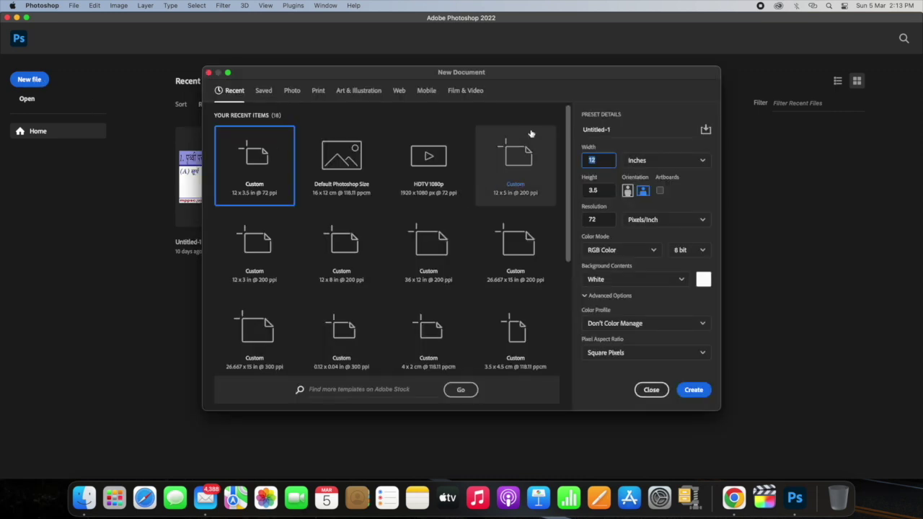
text(wedding 1)
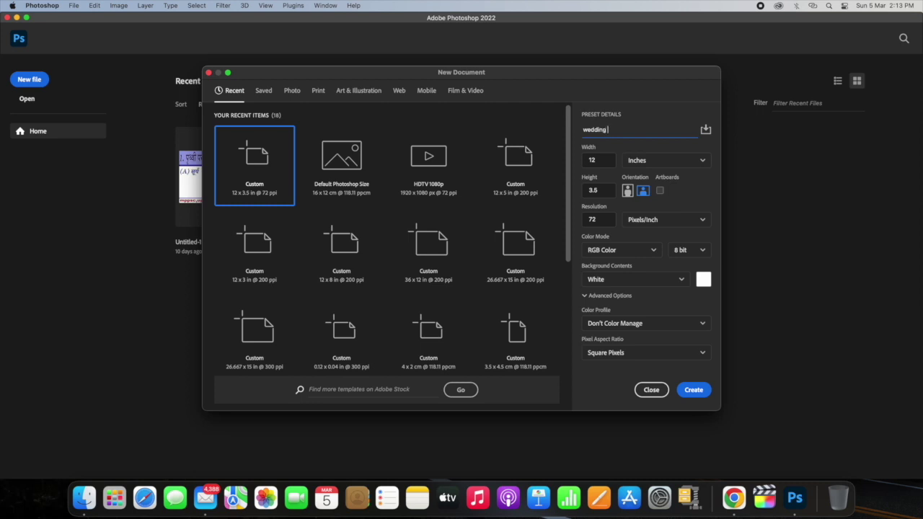
click(693, 389)
Draw a blue ellipse and move it past the banner's top-left edge
key(super+equal)
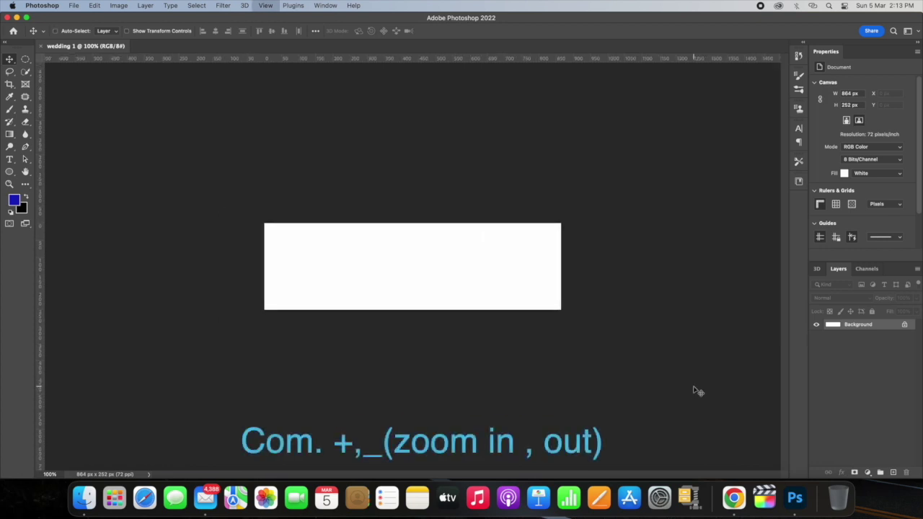
key(super+equal)
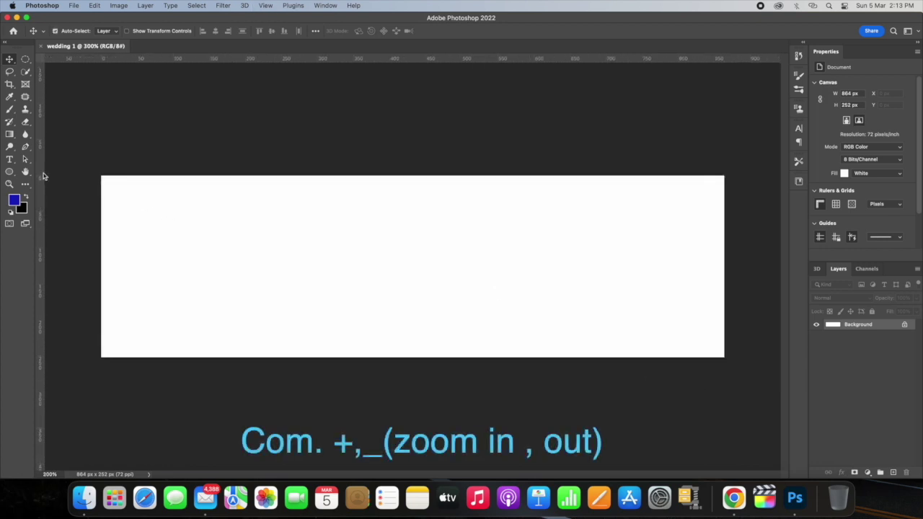
click(10, 172)
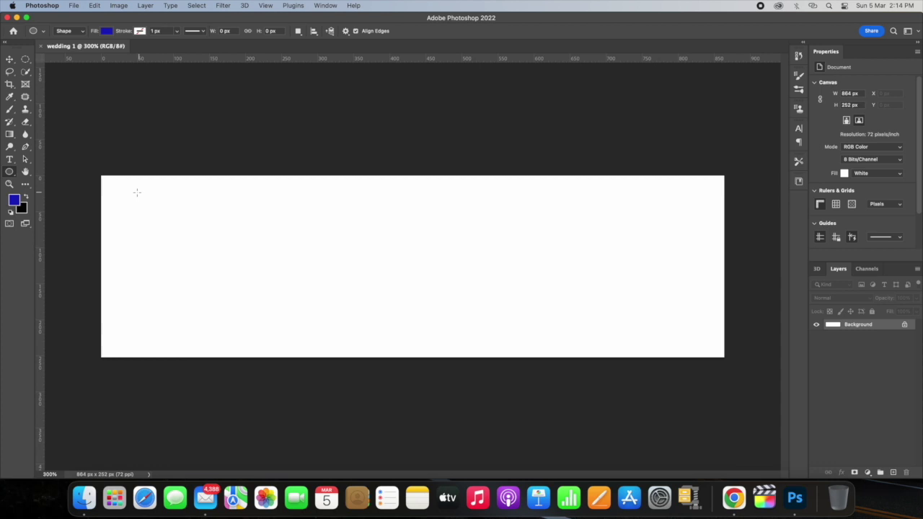
mouse_move(102, 177)
mouse_down()
mouse_move(336, 349)
mouse_move(349, 370)
mouse_up()
click(9, 59)
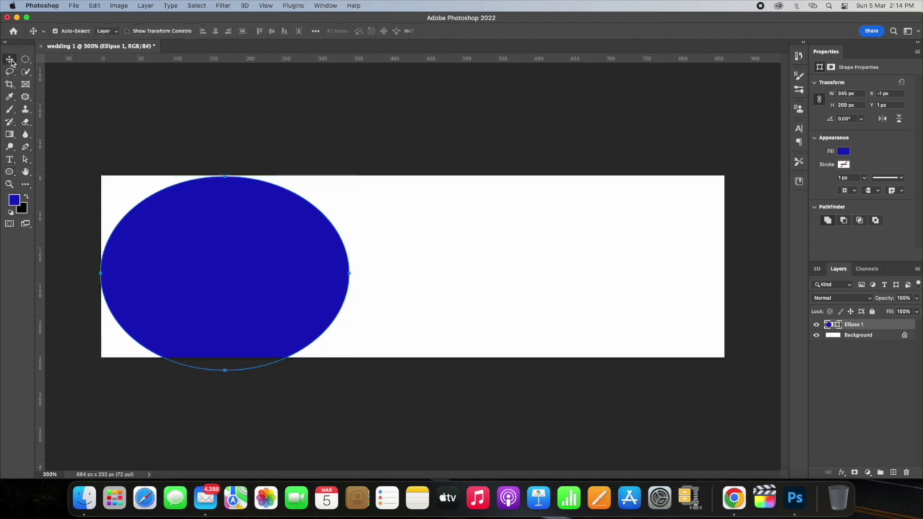
drag(191, 266, 90, 255)
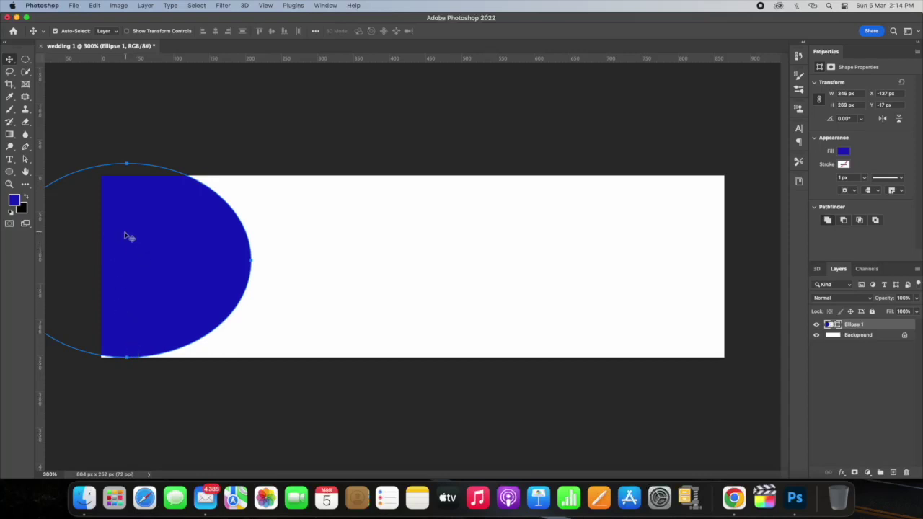
Stretch the ellipse above and below the canvas to about 360 px tall
click(9, 171)
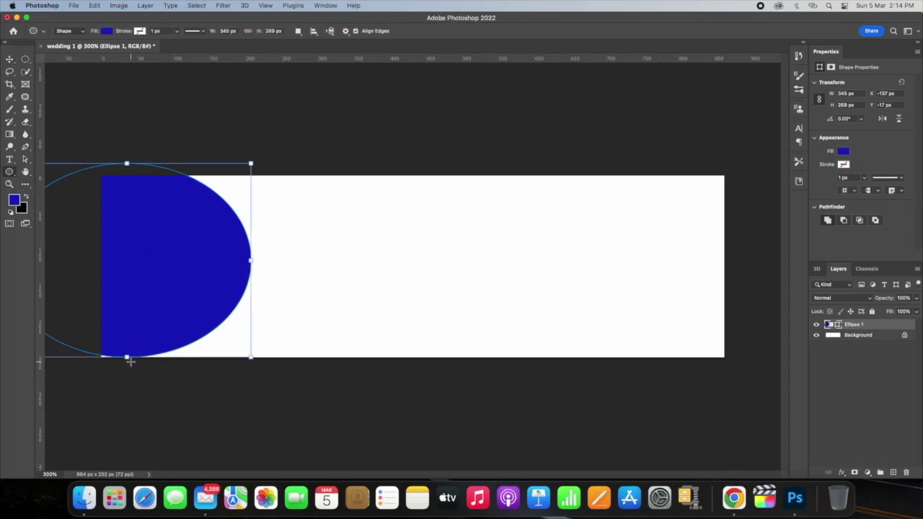
drag(126, 357, 126, 379)
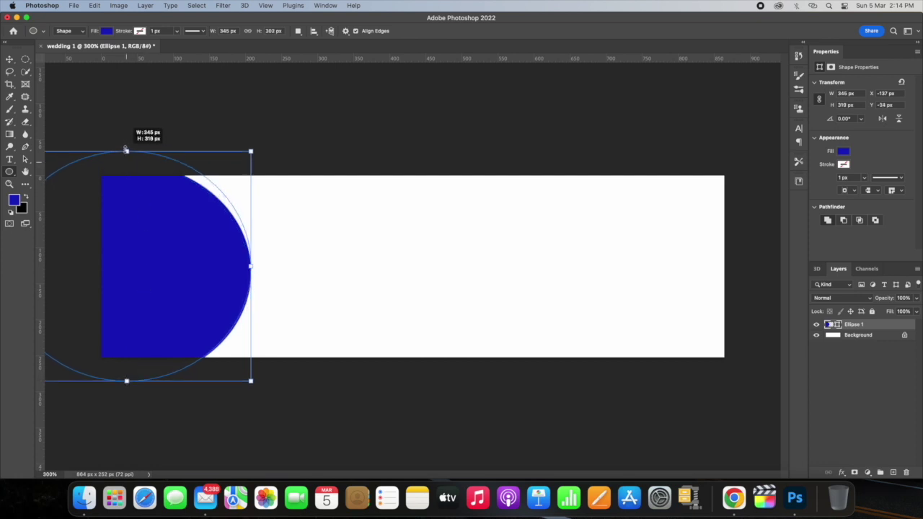
drag(126, 163, 126, 136)
drag(126, 382, 127, 396)
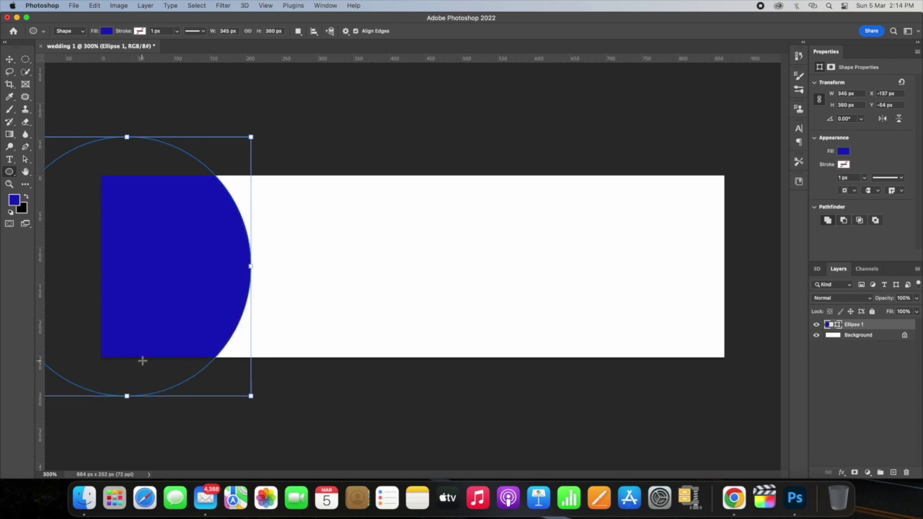
key(Return)
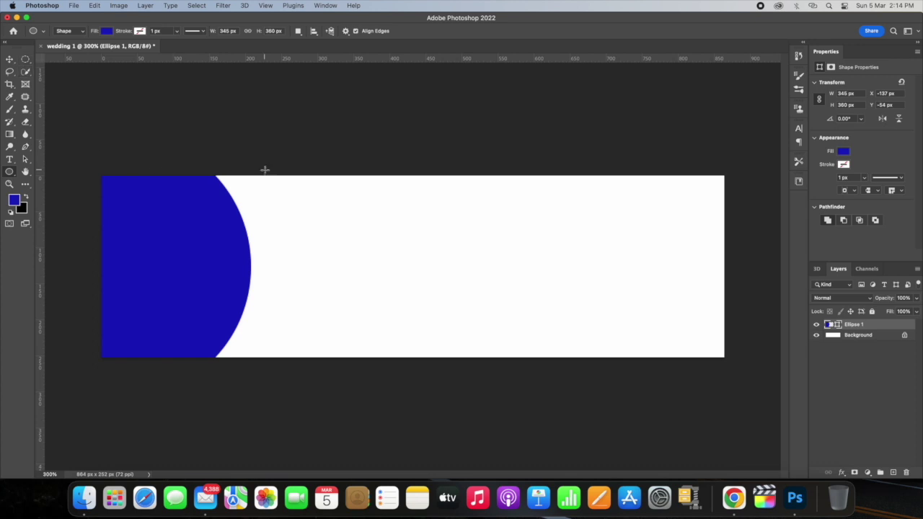
Copy the couple's wedding photo from the Google Images results
click(733, 497)
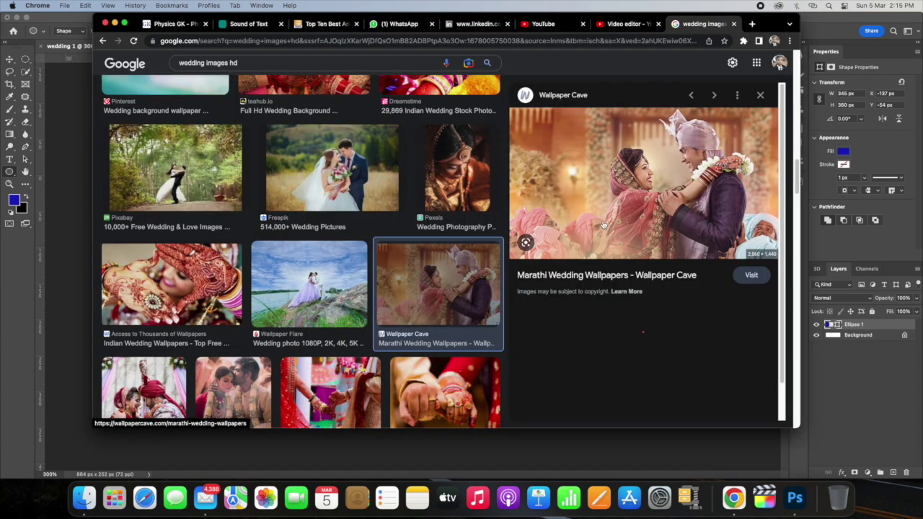
right_click(671, 199)
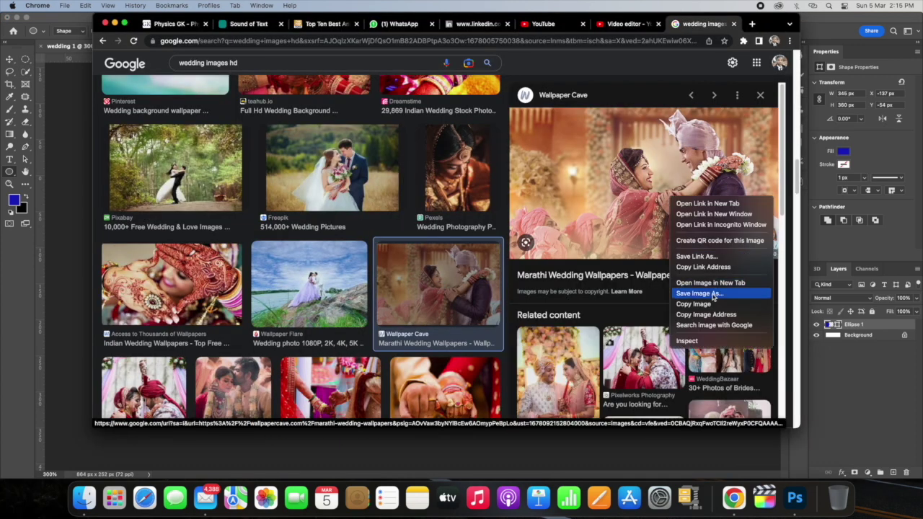
click(406, 406)
Paste the couple photo as Layer 1 and scale it to 392 × 220 px at the left end
click(375, 453)
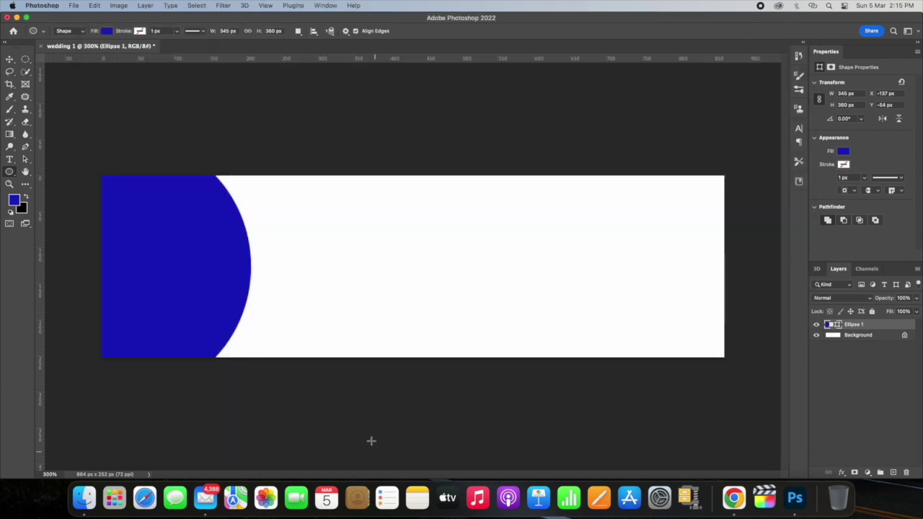
key(super+v)
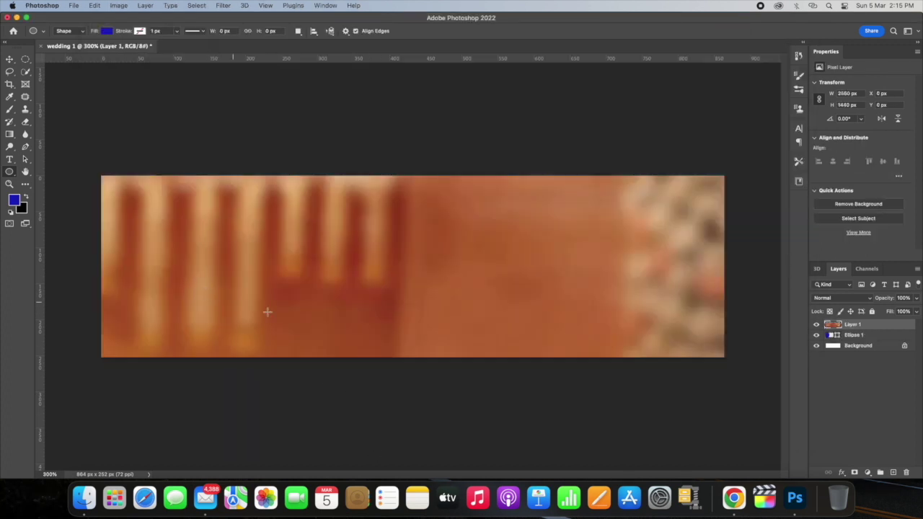
key(super+t)
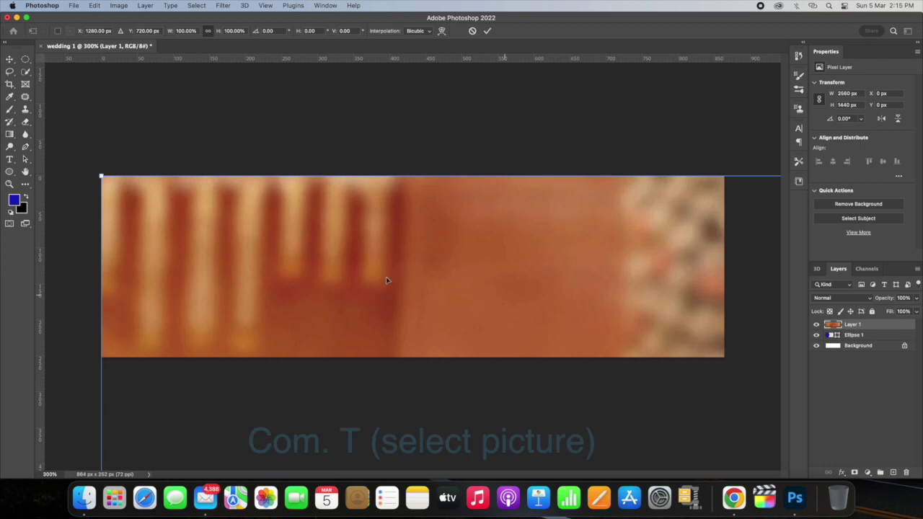
drag(101, 174, 183, 160)
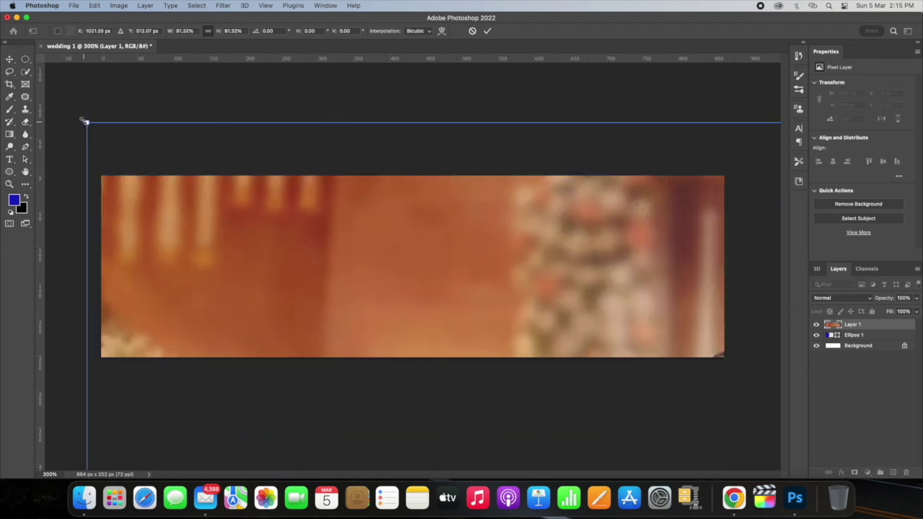
mouse_move(87, 124)
mouse_down()
mouse_move(132, 174)
mouse_move(91, 134)
mouse_move(424, 319)
mouse_move(130, 171)
mouse_move(342, 294)
mouse_up()
mouse_move(397, 335)
mouse_down()
mouse_move(270, 280)
mouse_move(101, 230)
mouse_up()
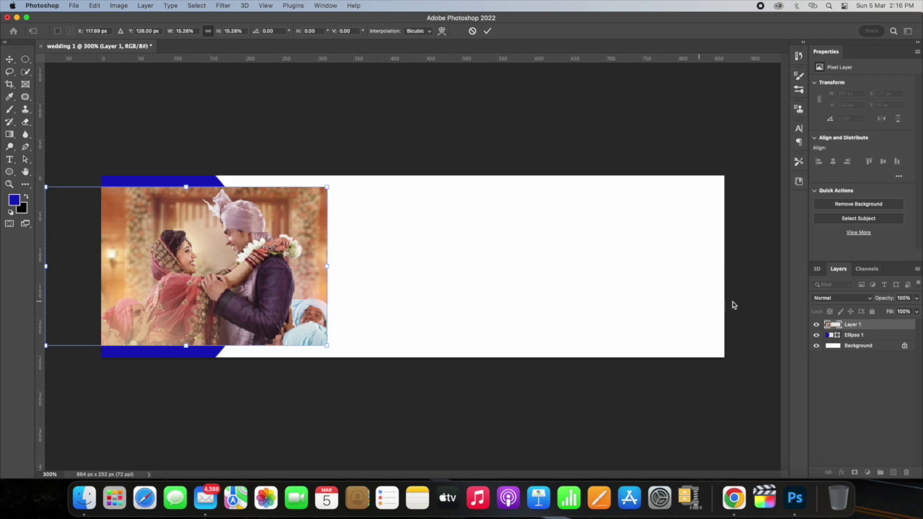
key(Return)
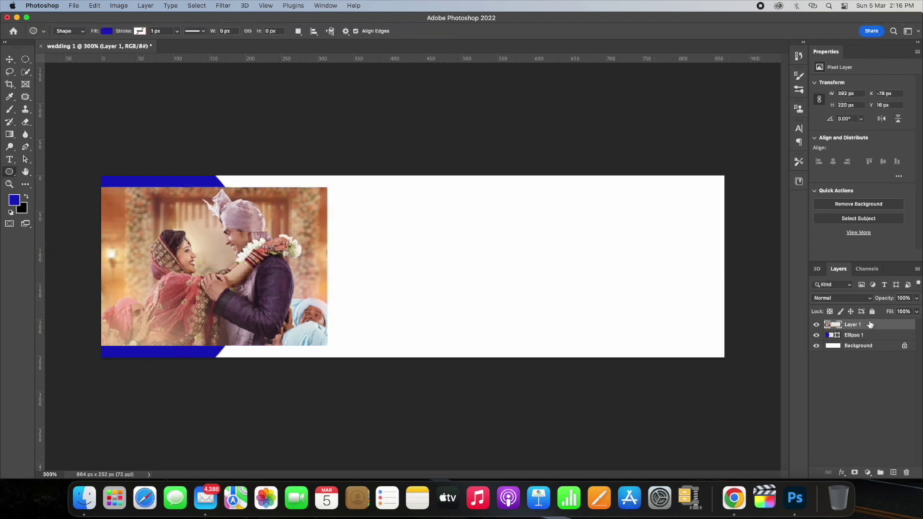
Clip the wedding photo into the ellipse and stretch it to fill the curve
right_click(872, 328)
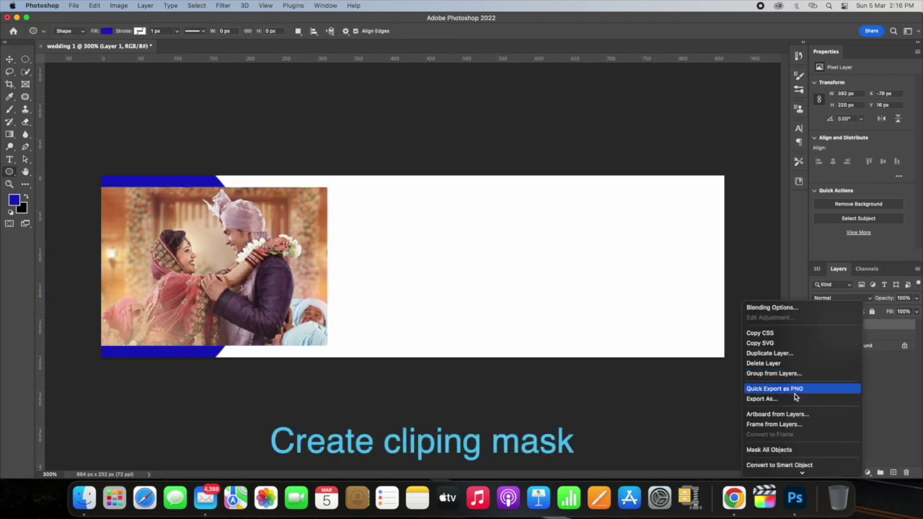
click(795, 395)
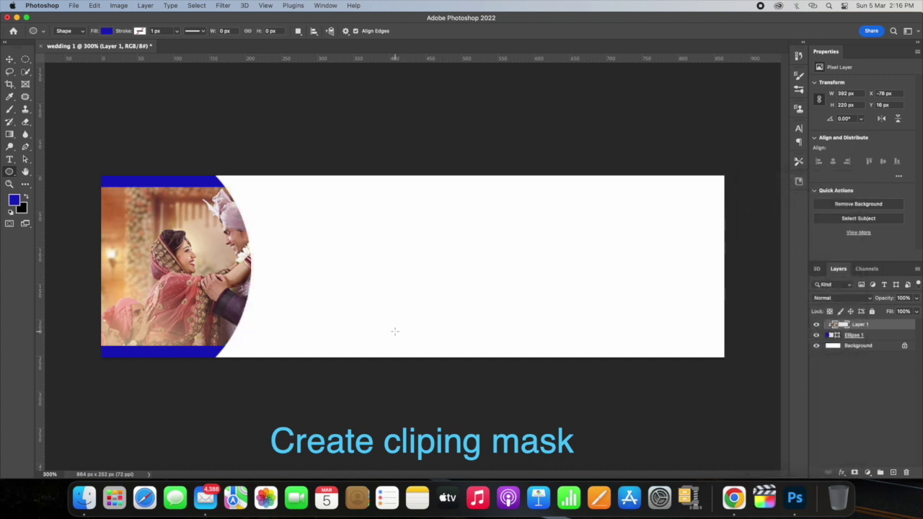
key(ctrl+t)
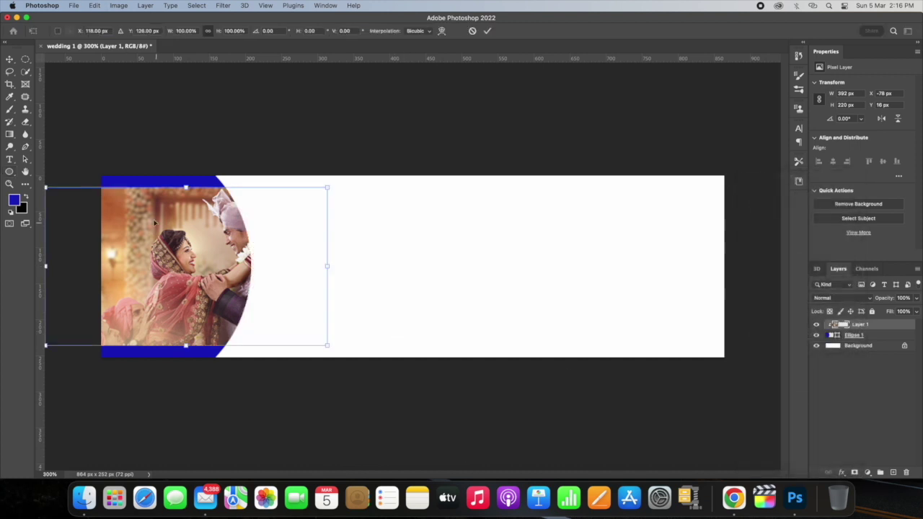
drag(186, 188, 186, 176)
drag(183, 270, 121, 269)
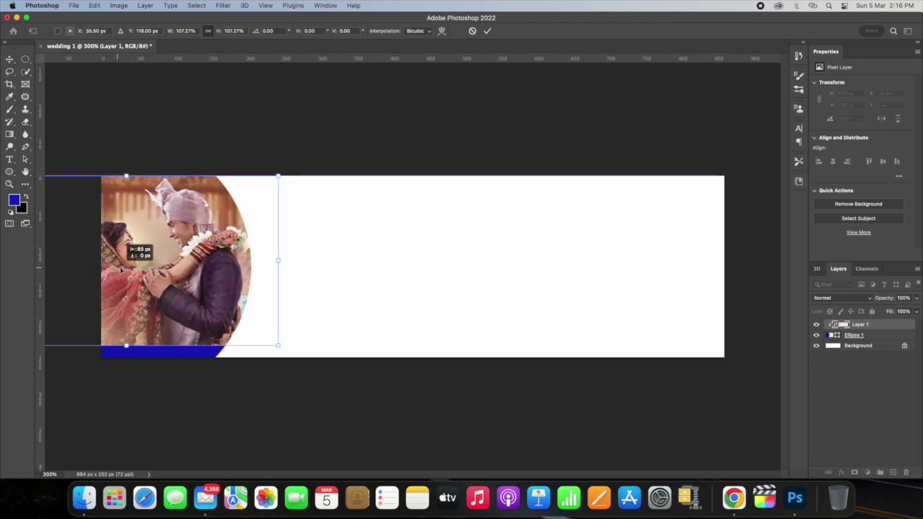
drag(126, 345, 126, 371)
Fine-tune the clipped photo's size and position, then duplicate the Ellipse 1 layer
drag(129, 180, 127, 168)
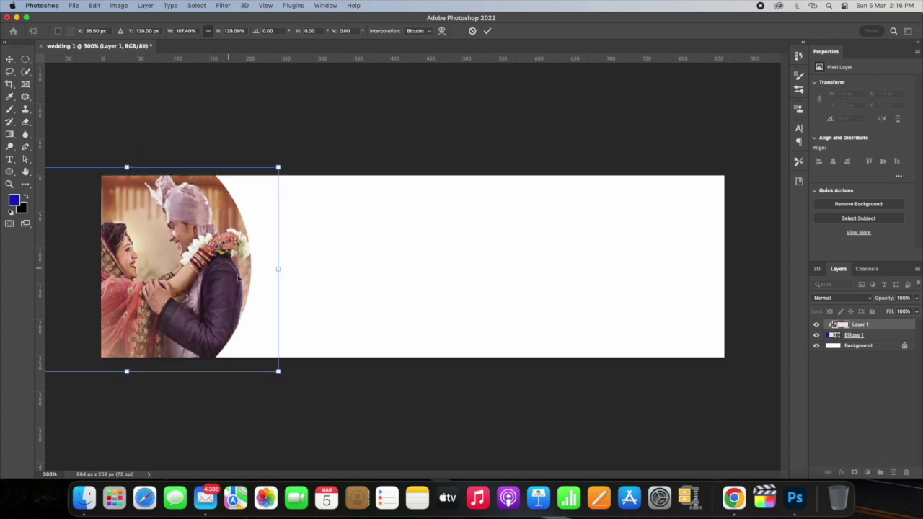
drag(278, 371, 264, 361)
drag(201, 292, 219, 294)
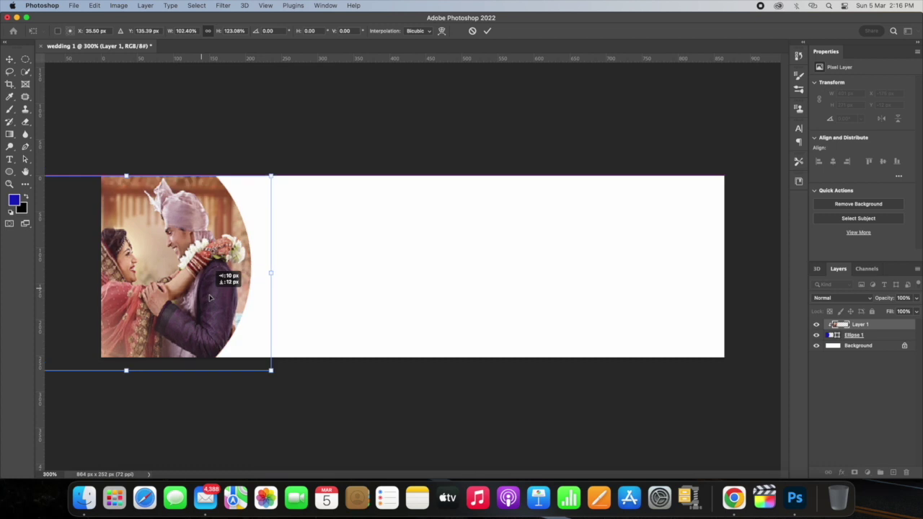
key(Return)
click(854, 334)
key(super+j)
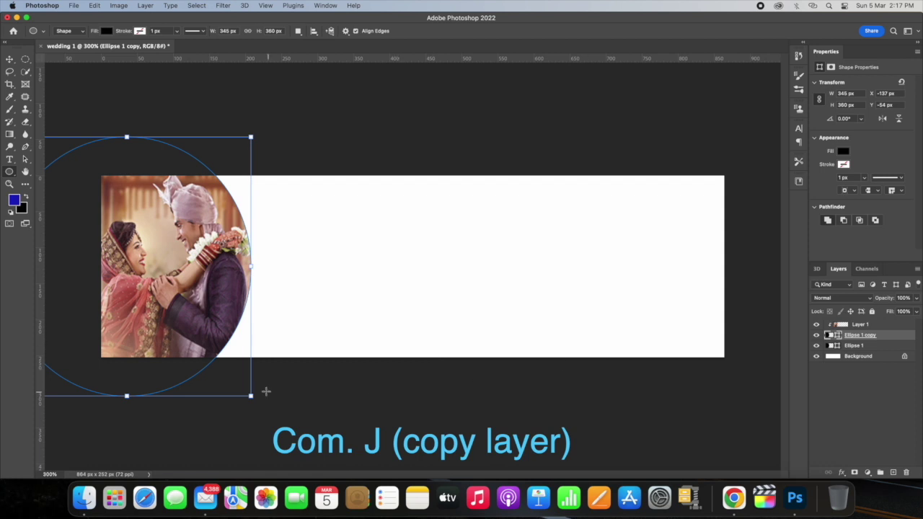
Widen the Ellipse 1 copy slightly and shift the couple photo about 13 px left
drag(250, 396, 245, 395)
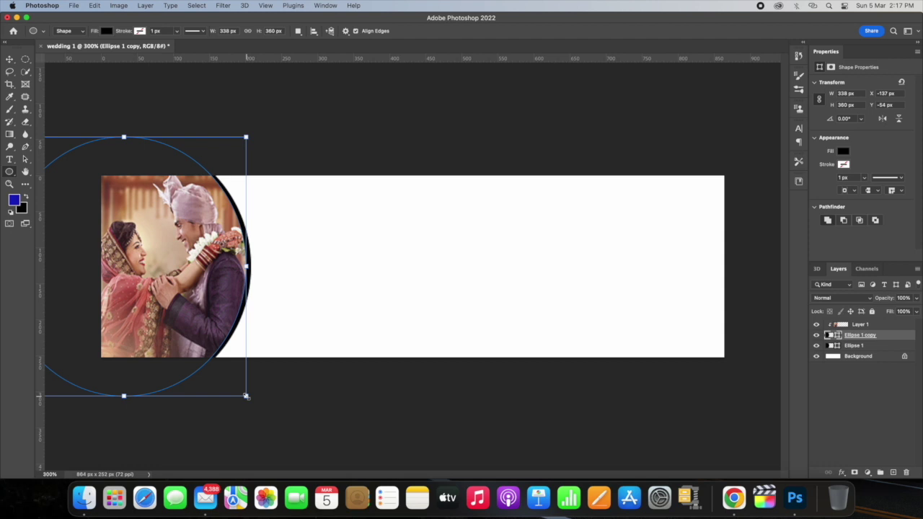
key(Return)
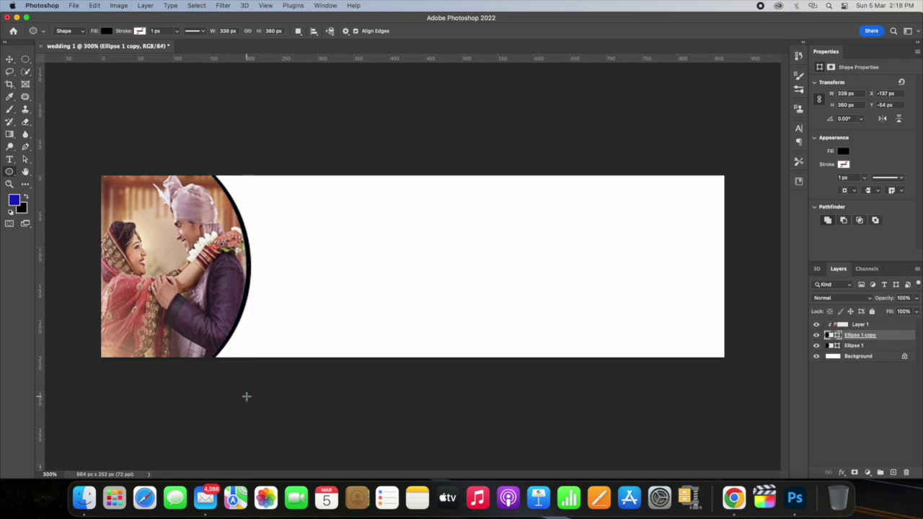
click(843, 326)
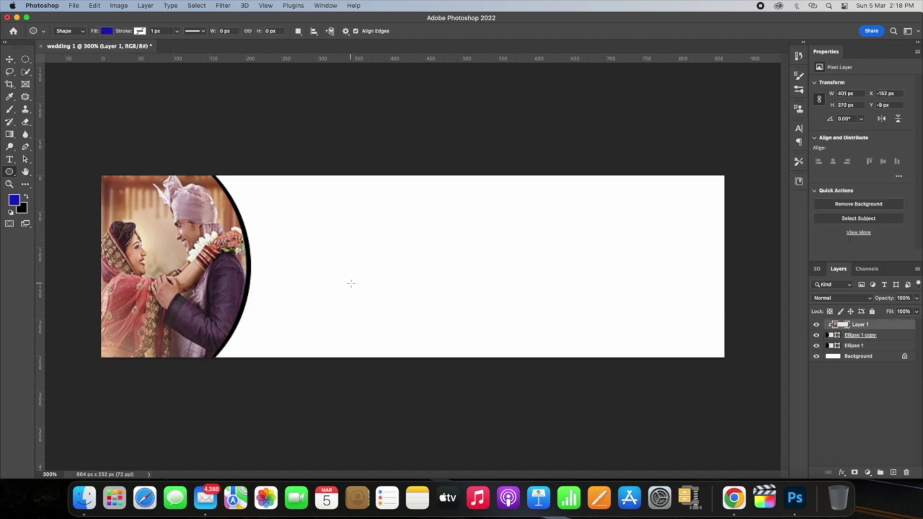
key(ctrl+t)
drag(213, 279, 202, 277)
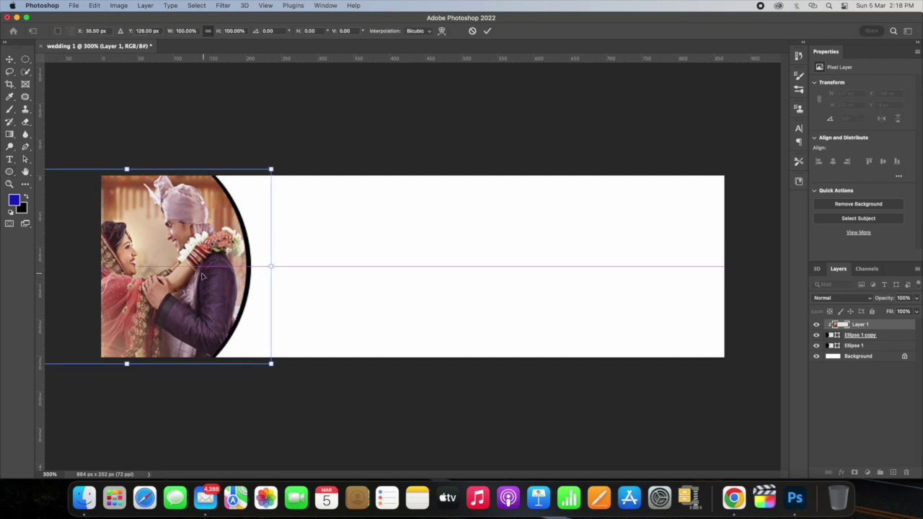
key(Return)
key(u)
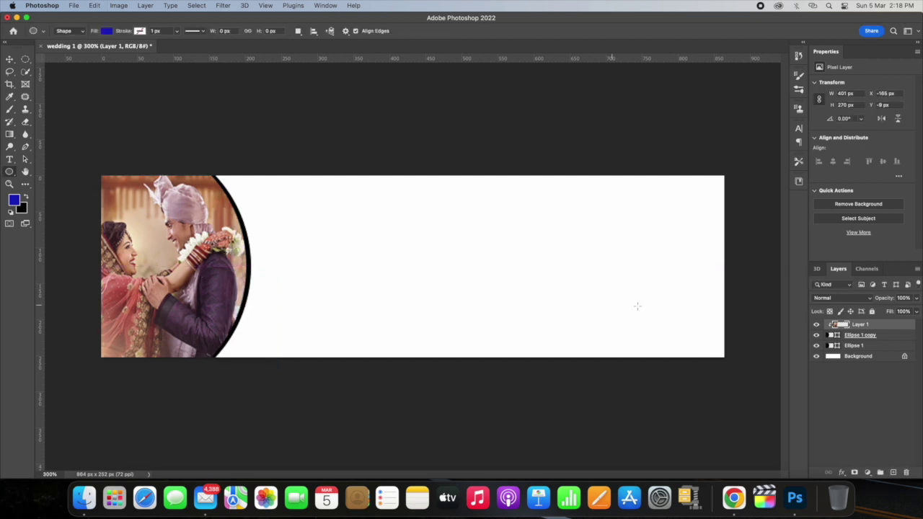
click(845, 338)
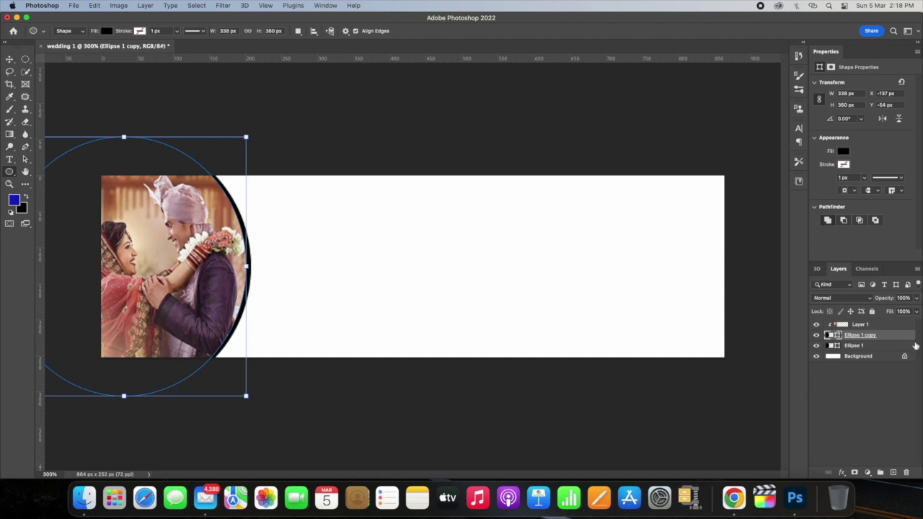
Reposition the couple photo slightly right inside the circle
click(853, 346)
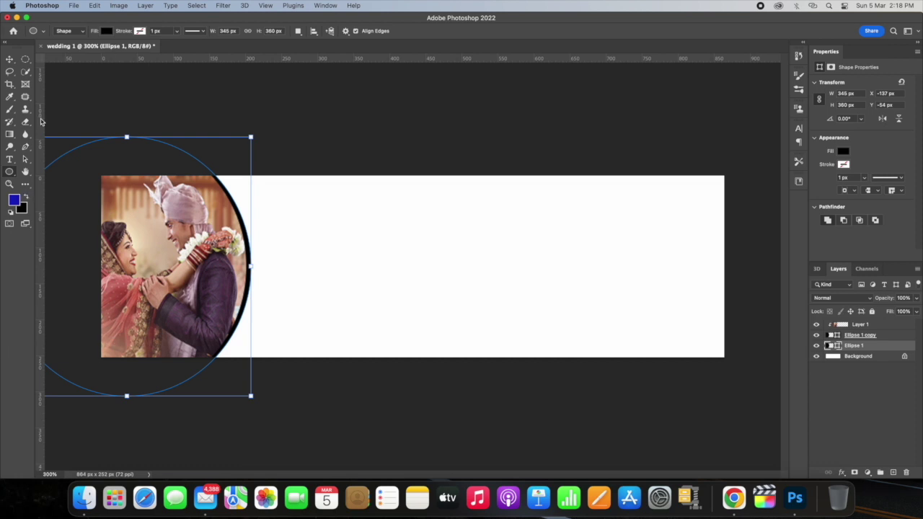
click(9, 60)
drag(161, 271, 160, 271)
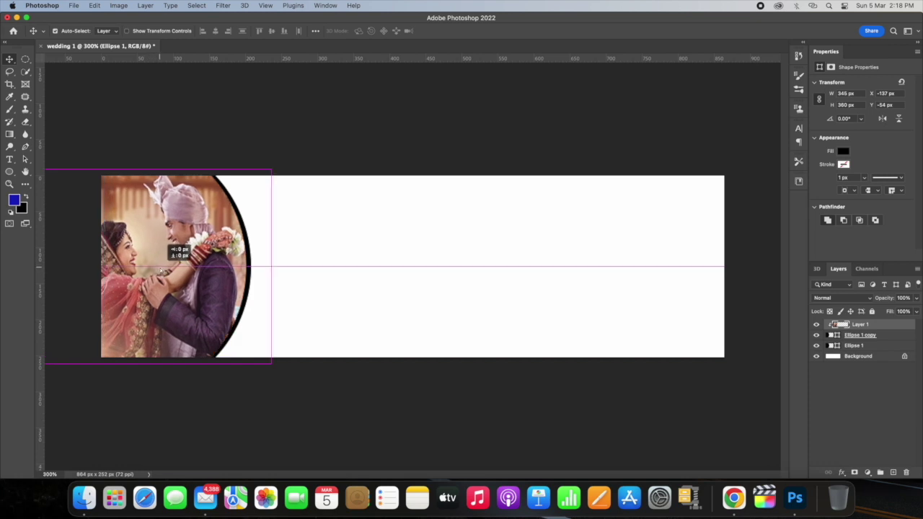
drag(160, 271, 168, 269)
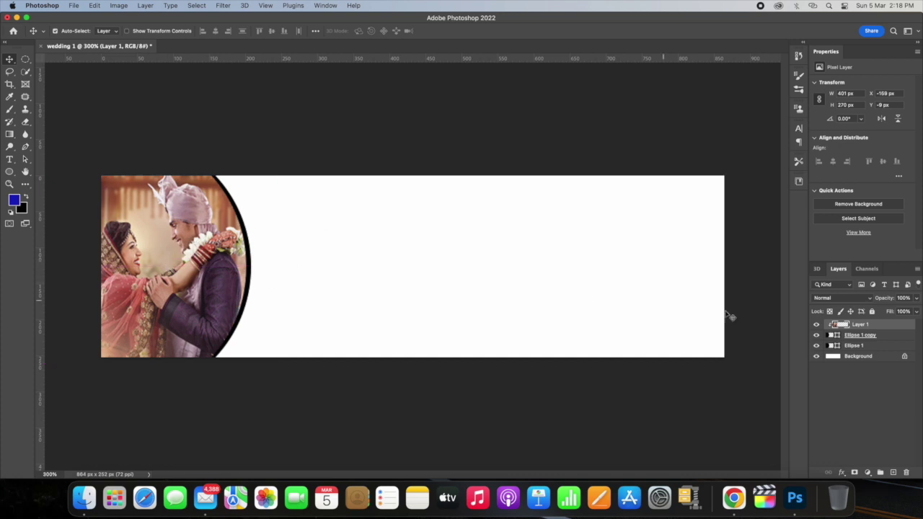
Nudge the black Ellipse 1 border circle down slightly and return to the Google Images results
click(856, 347)
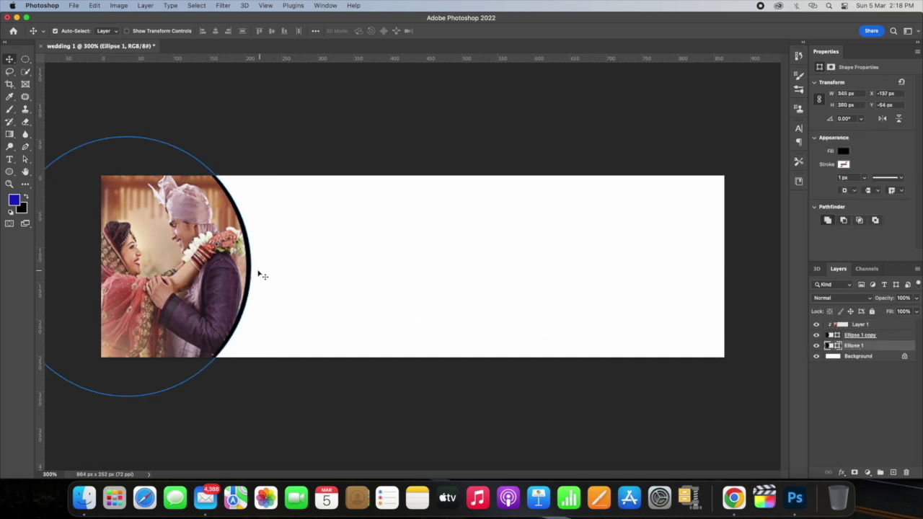
drag(254, 273, 254, 268)
key(Down)
key(Down)
key(Down)
key(Down)
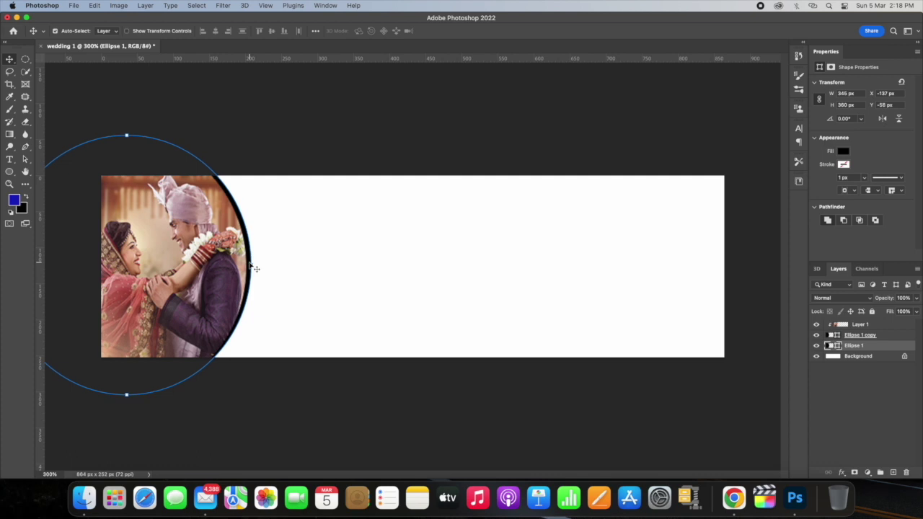
key(Up)
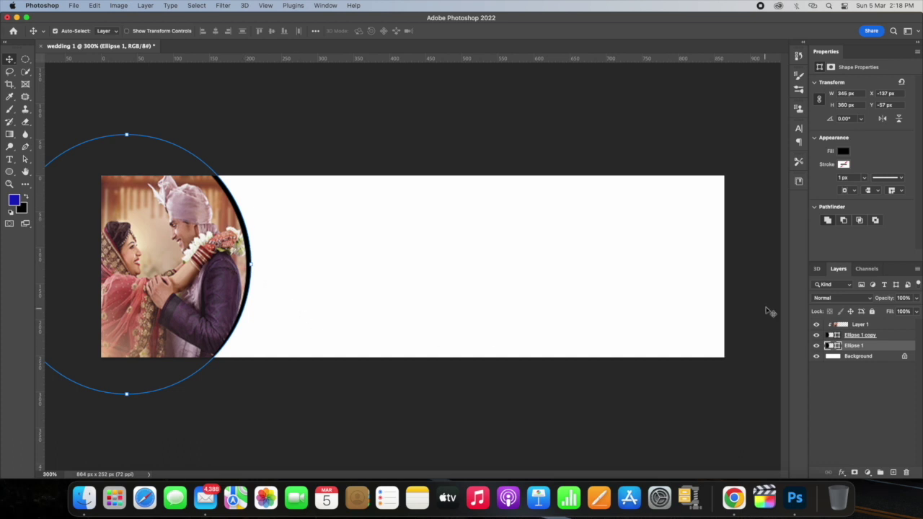
click(865, 336)
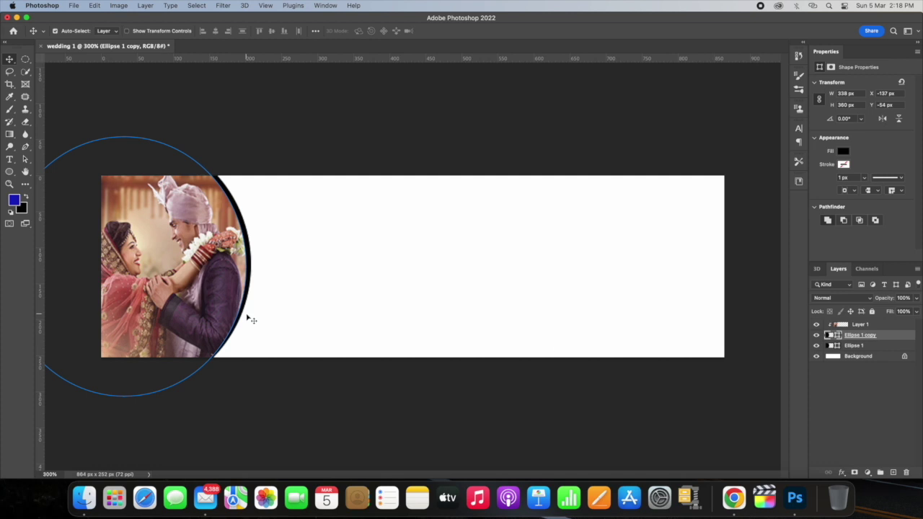
click(173, 297)
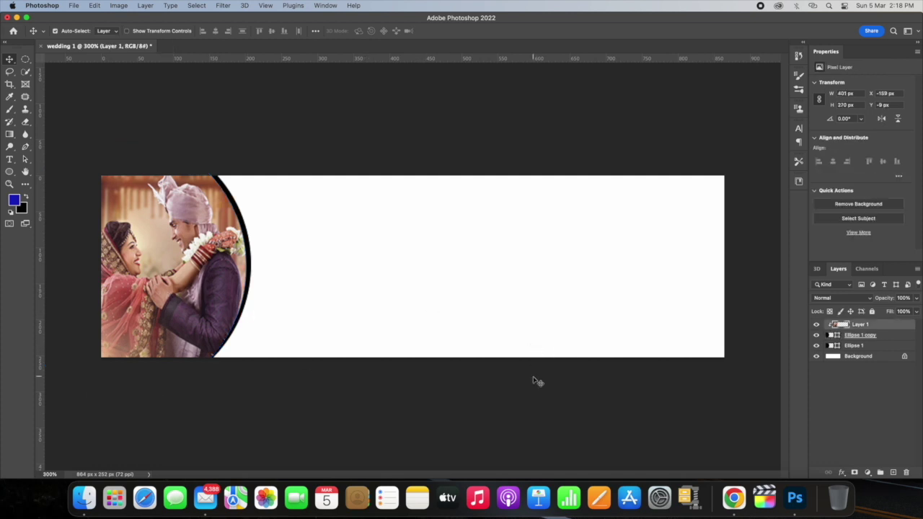
click(733, 497)
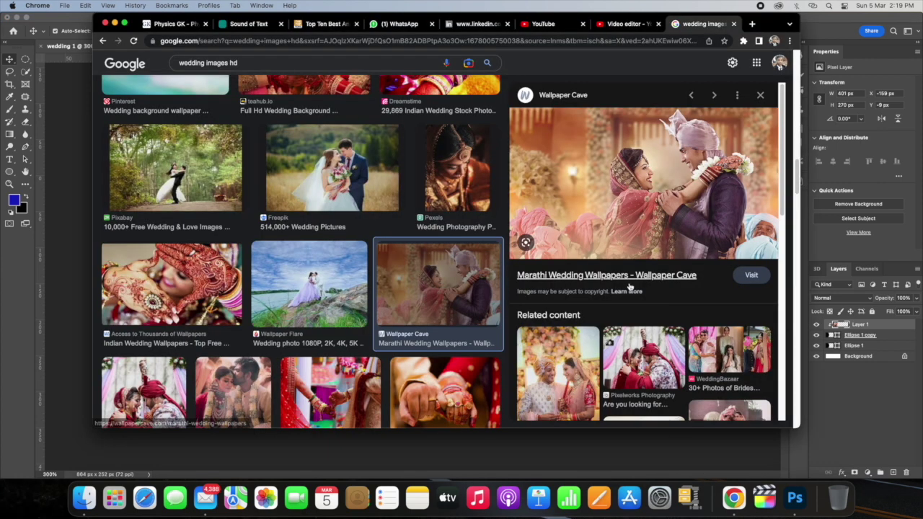
Copy the 1277 × 1916 WallpaperTip wedding couple photo from the related results
scroll(629, 287, down, 5)
click(531, 251)
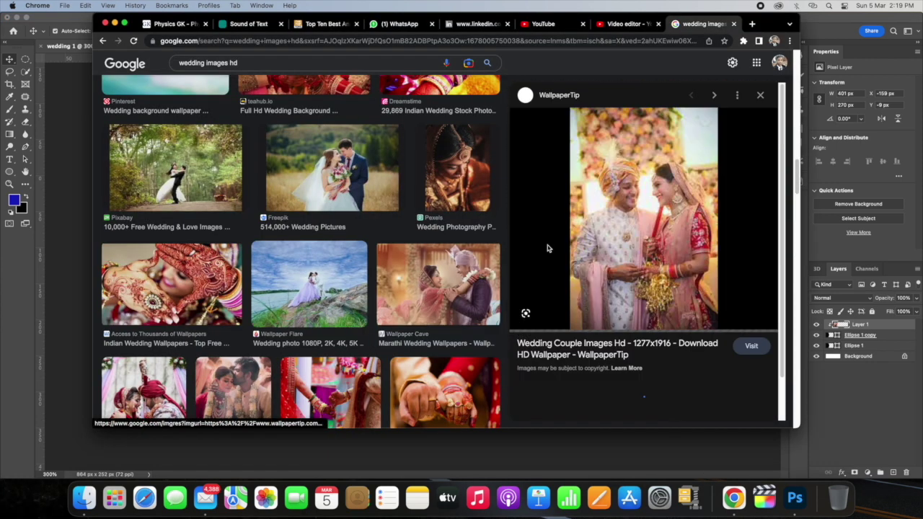
scroll(629, 240, down, 1)
right_click(629, 240)
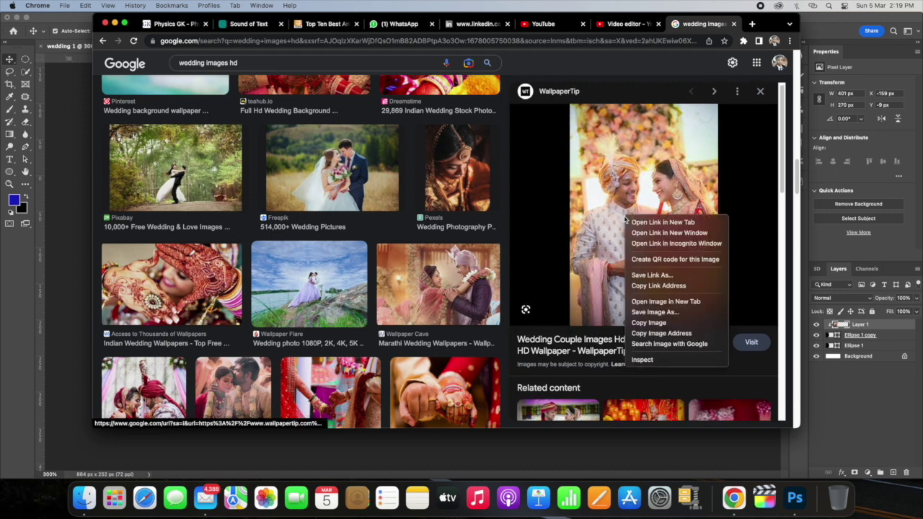
click(649, 323)
Paste the copied couple photo into the banner as Layer 2 and begin scaling it
click(353, 457)
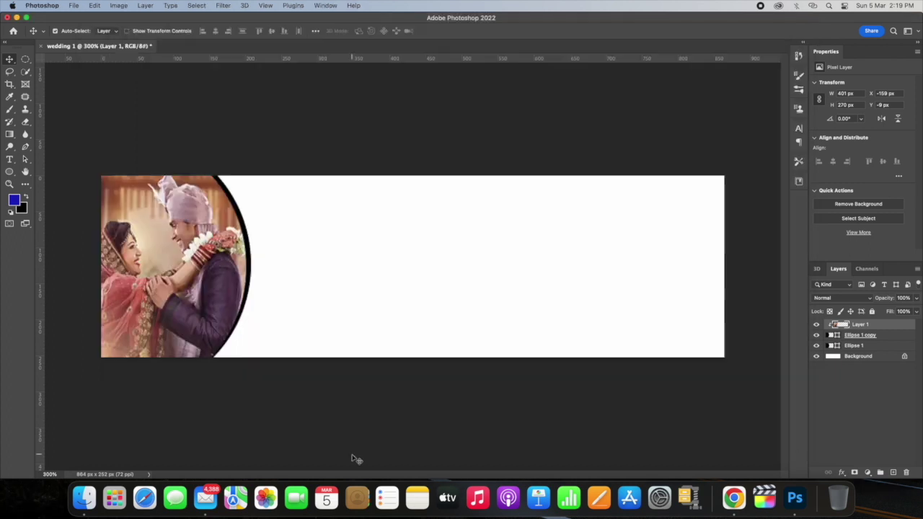
click(343, 311)
key(super+v)
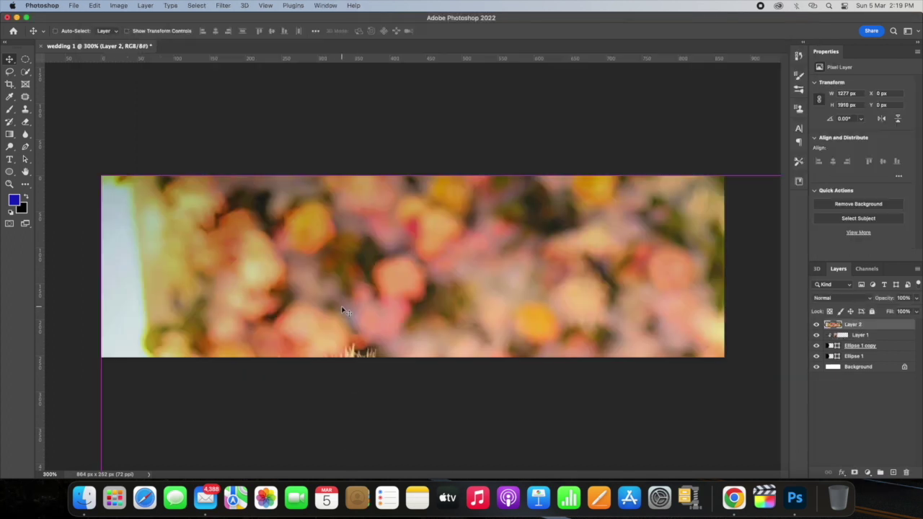
key(super+t)
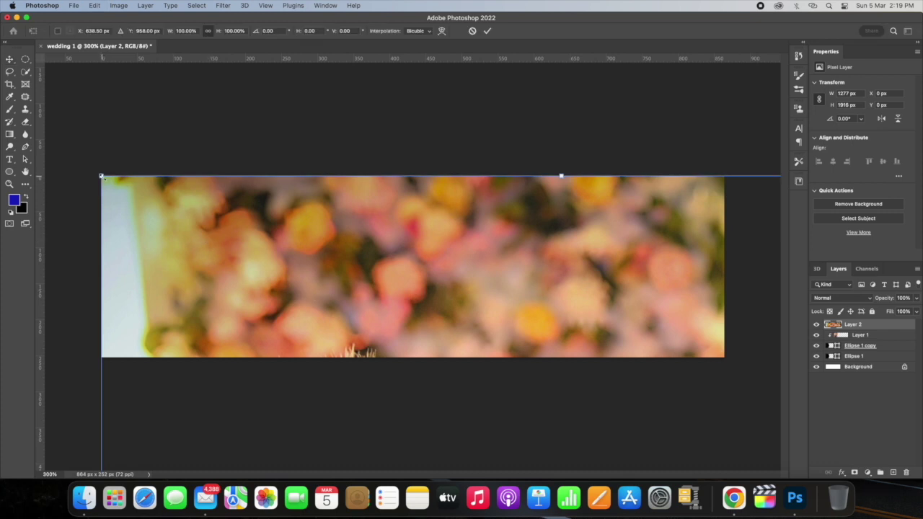
drag(101, 176, 447, 413)
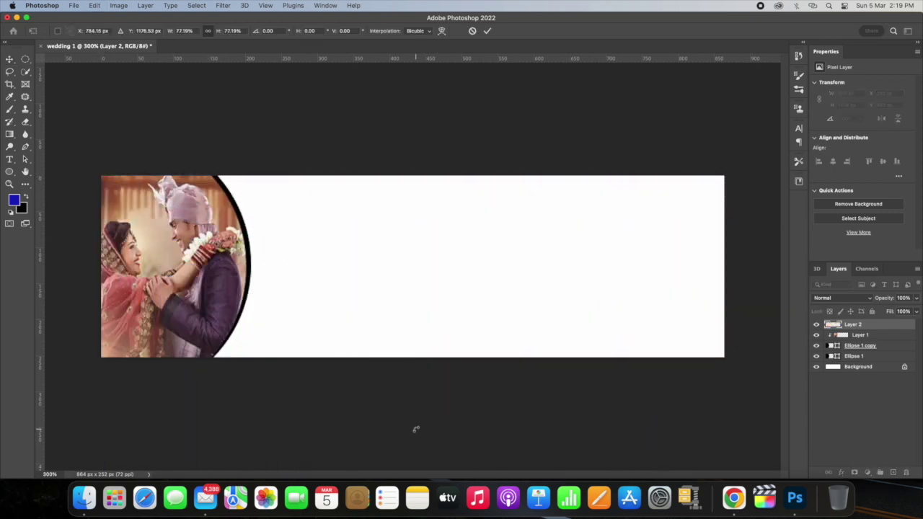
key(super+z)
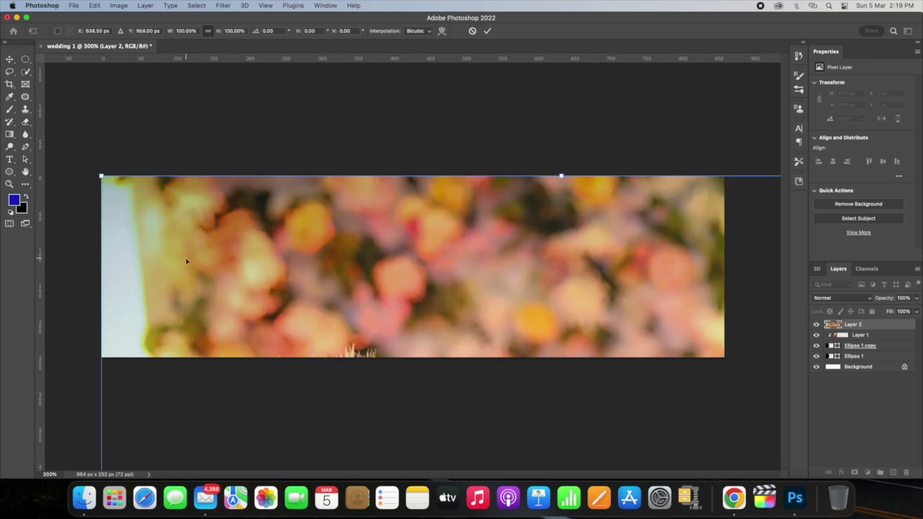
mouse_move(101, 176)
mouse_down()
mouse_move(176, 104)
mouse_move(67, 96)
mouse_move(144, 235)
mouse_up()
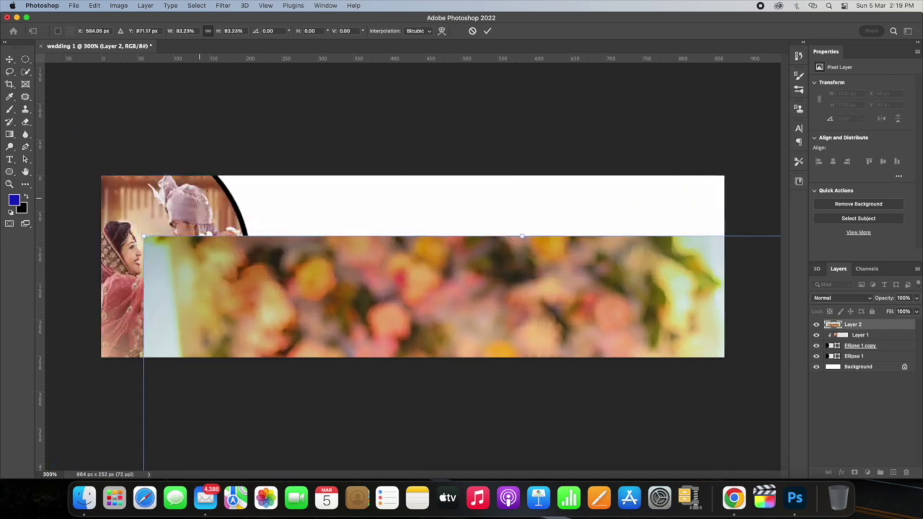
Scale the photo to about 18% and fit it to the banner height beside the circle
key(super+minus)
key(super+minus)
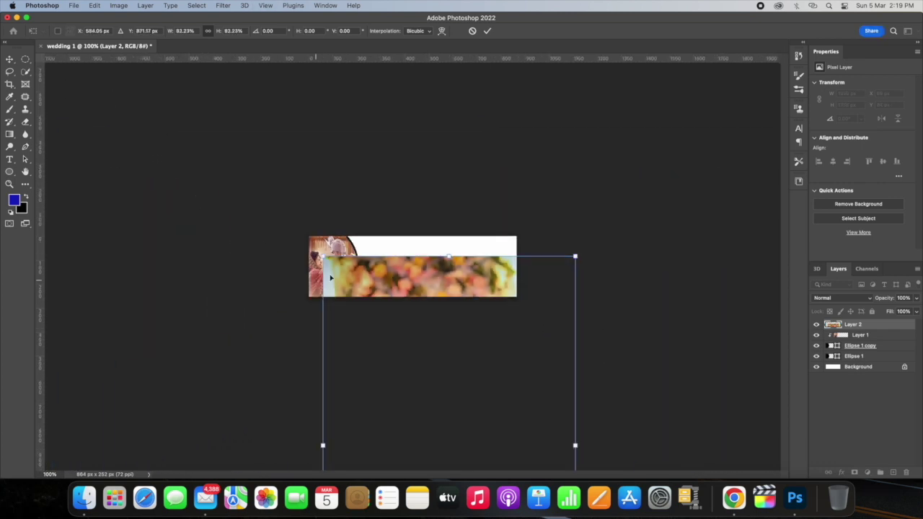
drag(322, 256, 330, 268)
drag(511, 451, 425, 222)
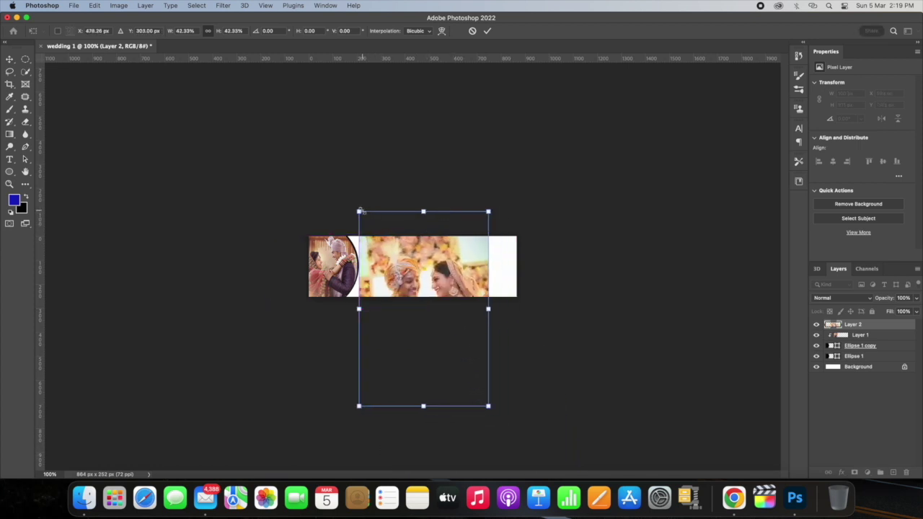
drag(360, 212, 432, 319)
drag(457, 361, 386, 269)
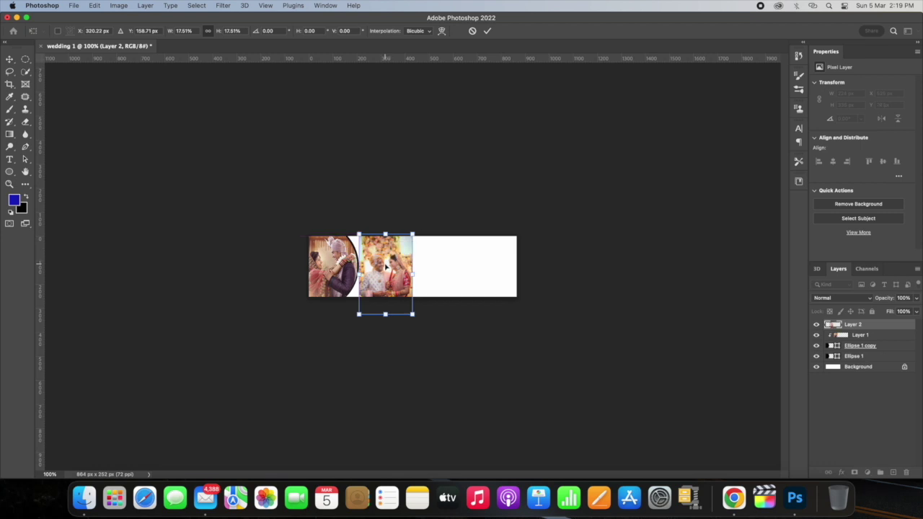
key(super+plus)
key(super+plus)
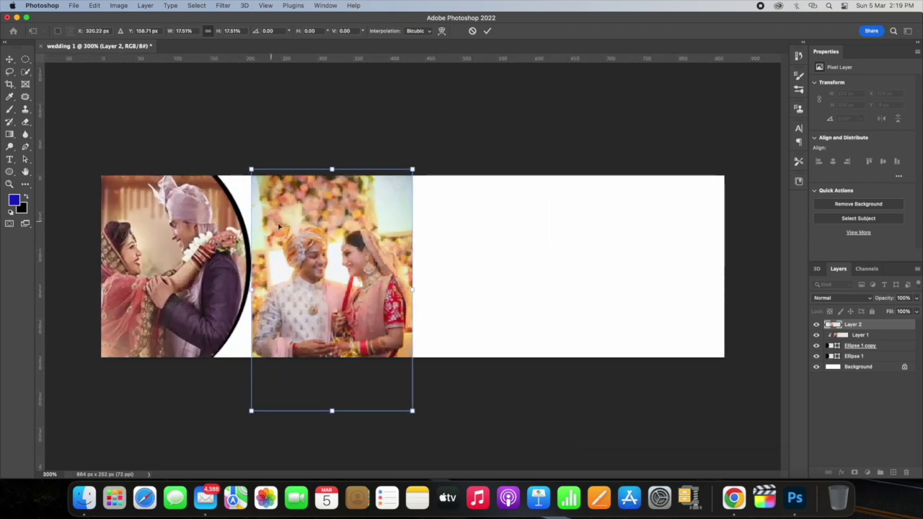
drag(252, 169, 241, 166)
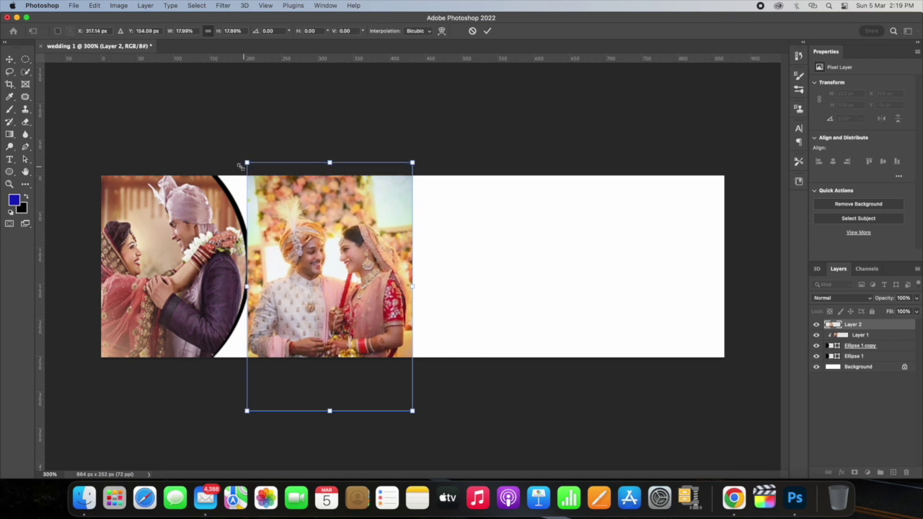
drag(328, 278, 343, 263)
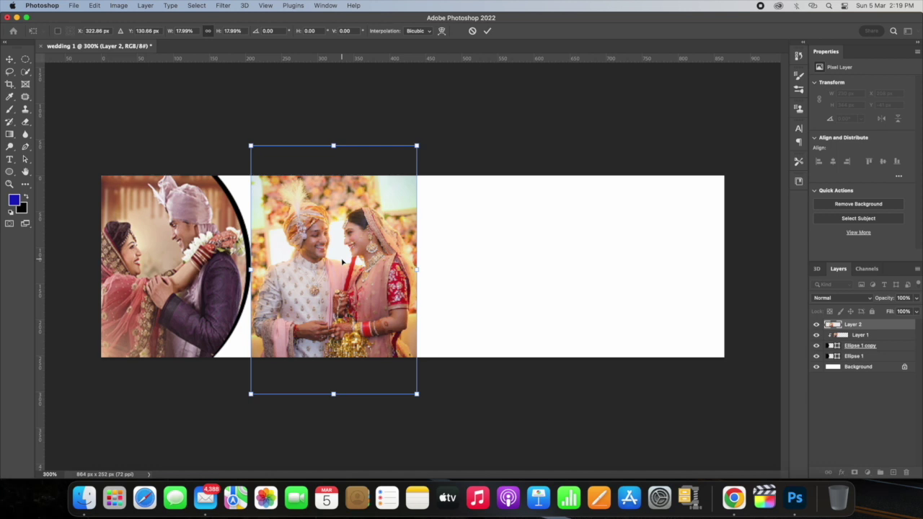
key(Return)
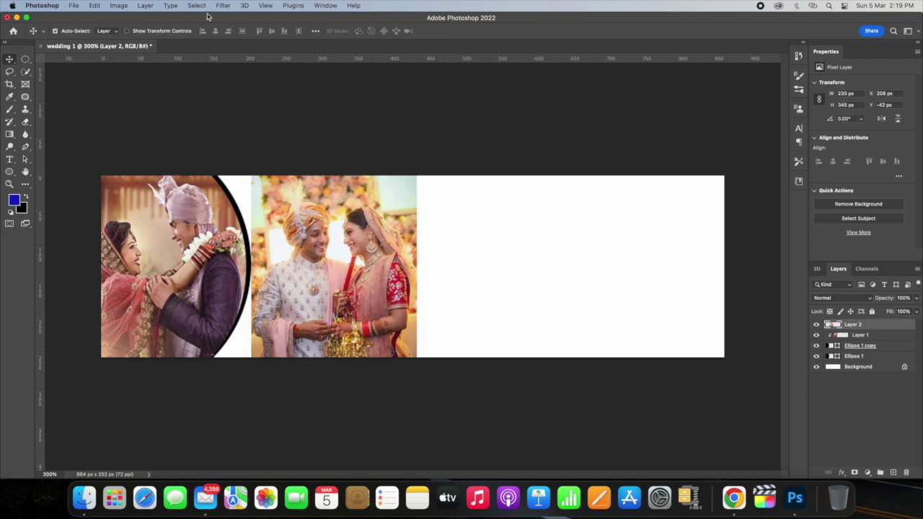
Add a Hide All layer mask to the Layer 2 couple photo
click(197, 6)
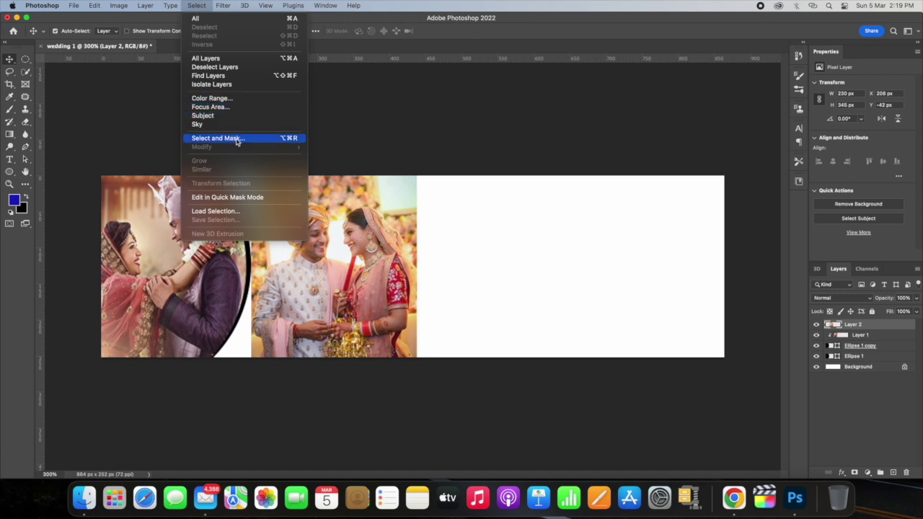
click(154, 117)
click(147, 6)
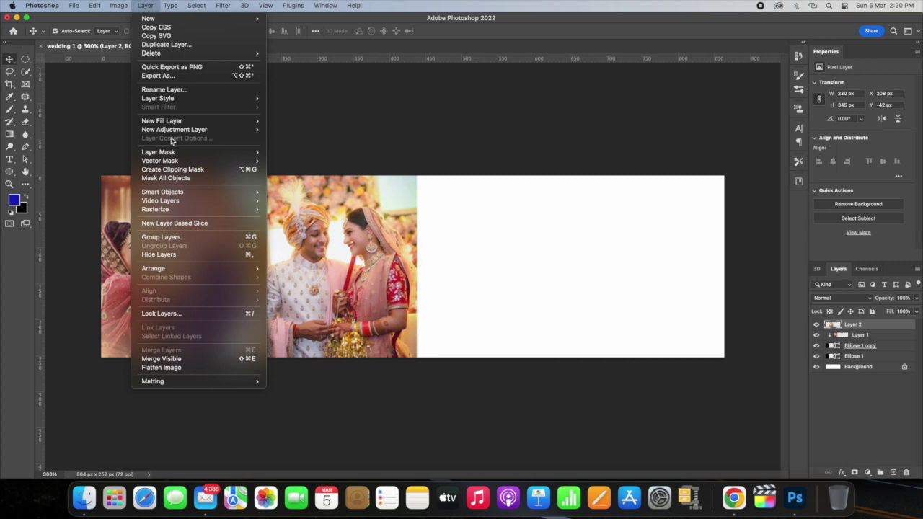
mouse_move(158, 152)
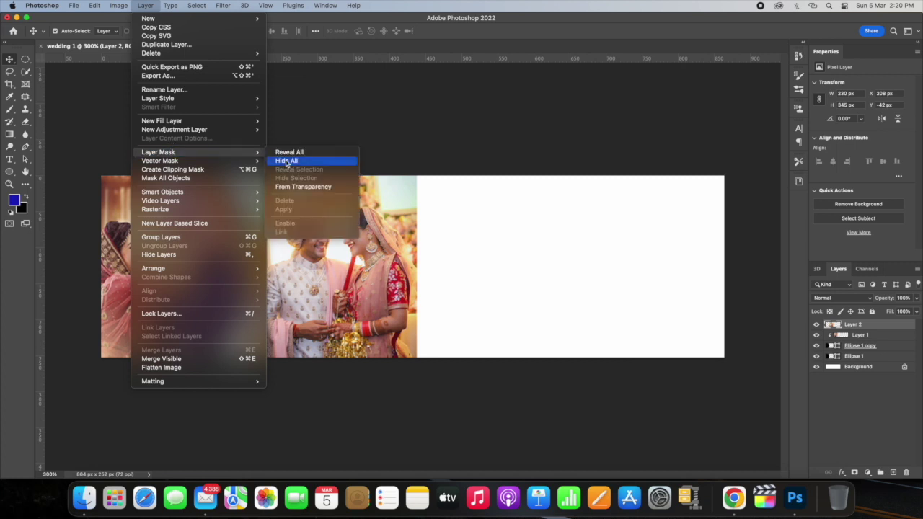
click(286, 161)
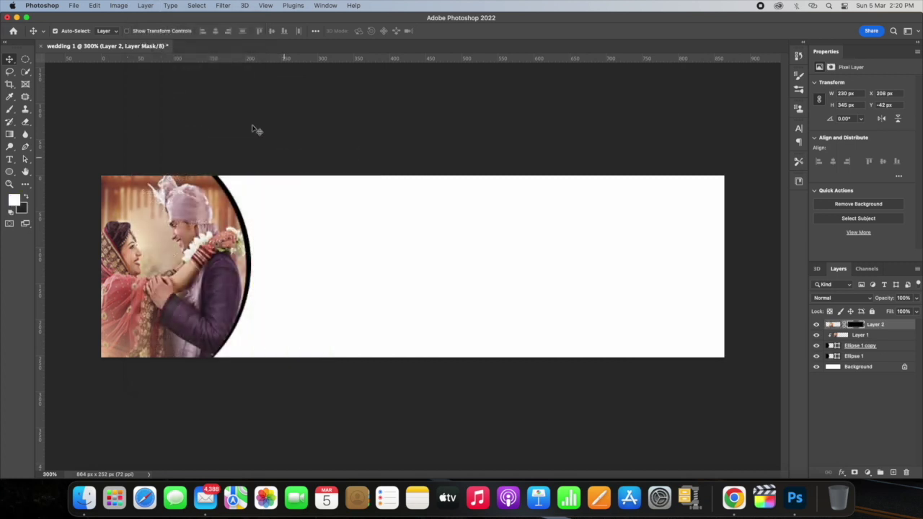
click(113, 32)
click(114, 33)
Paint white on the mask with a ~200 px soft brush to reveal the couple
click(10, 109)
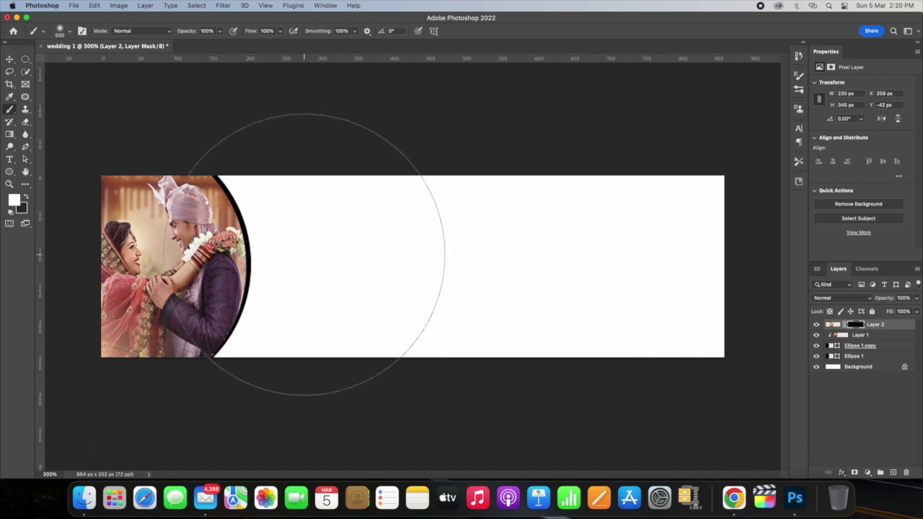
key(bracketleft)
key(bracketleft)
key(bracketleft)
key(bracketleft)
key(bracketleft)
key(bracketleft)
key(bracketleft)
drag(341, 258, 336, 251)
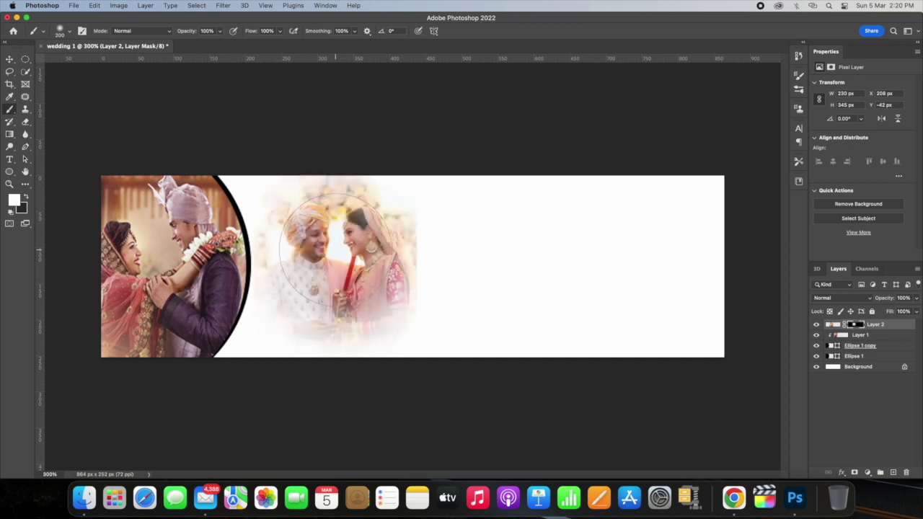
key(bracketleft)
drag(334, 249, 302, 228)
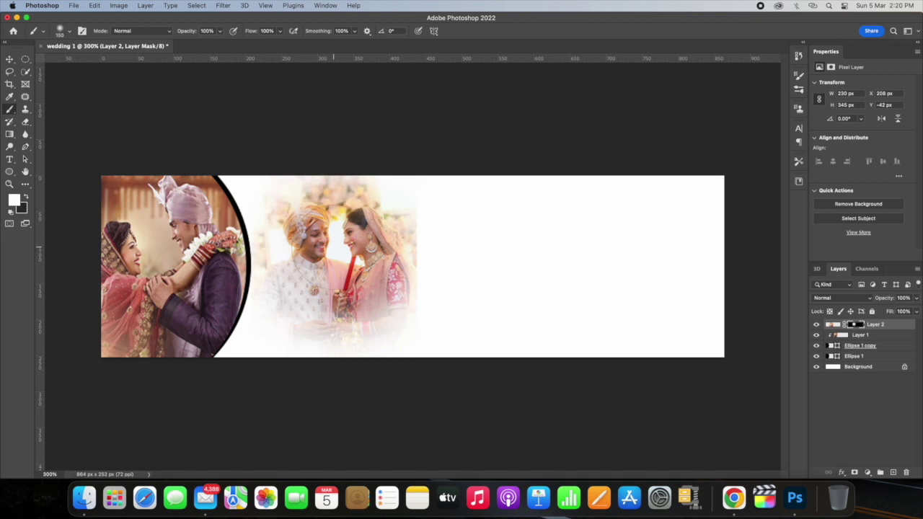
mouse_move(330, 238)
mouse_down()
mouse_move(323, 229)
mouse_move(325, 268)
mouse_up()
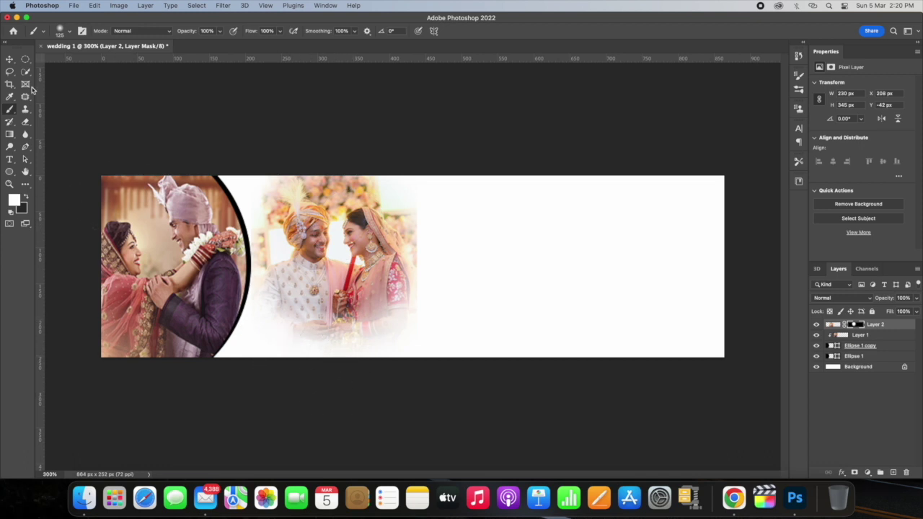
Draw a small blue Ellipse 2 at the bottom of the couple photo and duplicate it
click(10, 60)
click(12, 173)
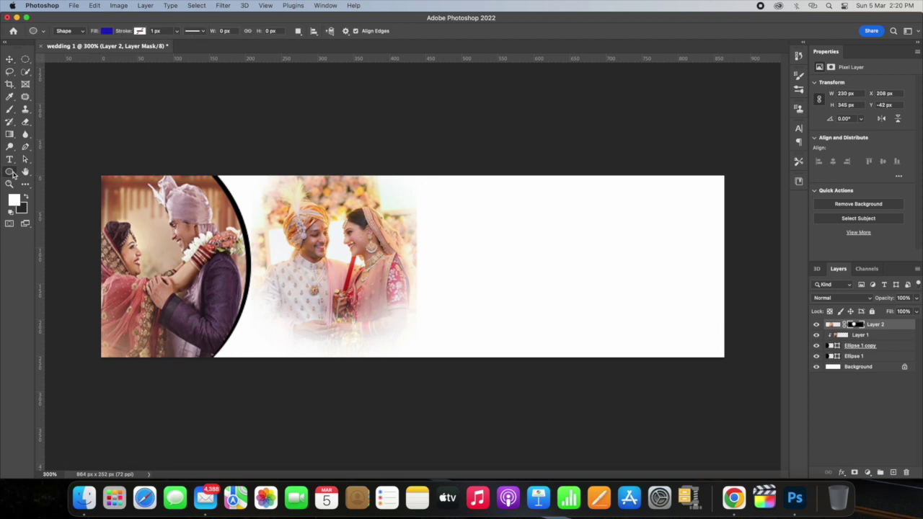
drag(253, 308, 313, 360)
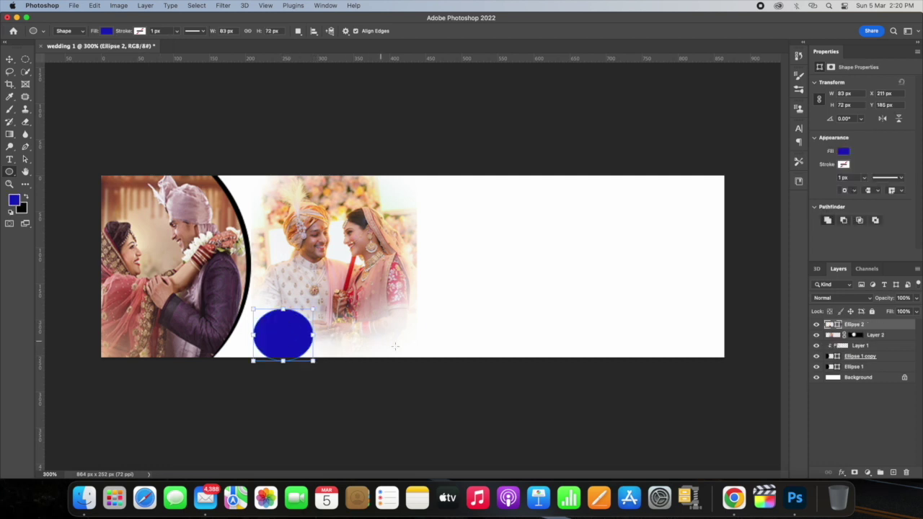
key(Return)
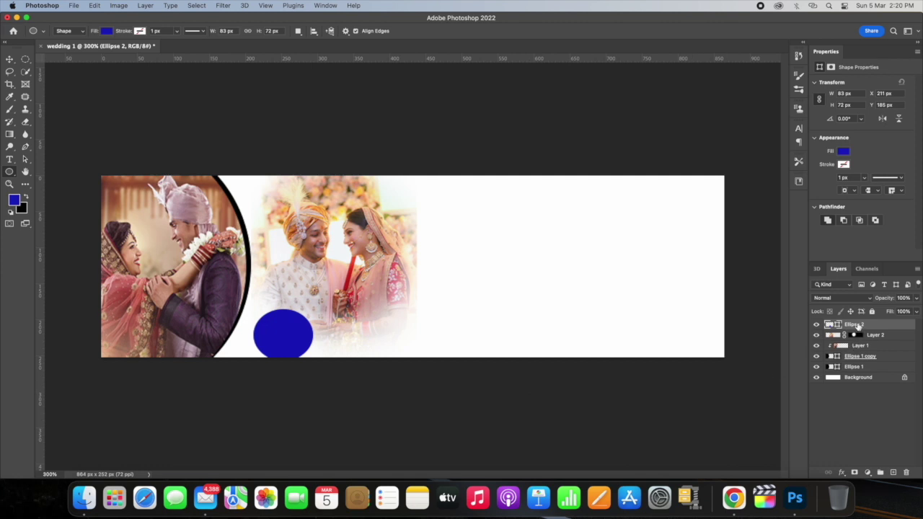
click(857, 327)
key(ctrl+j)
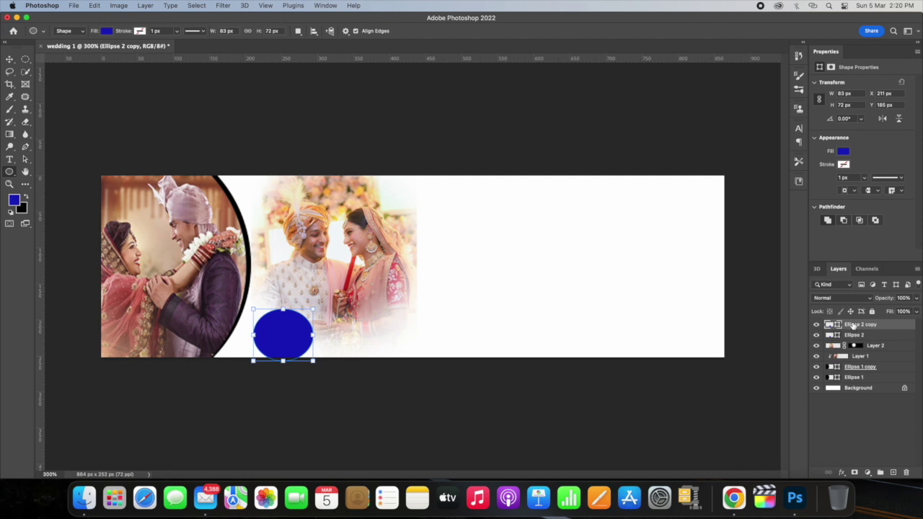
Enlarge the lower Ellipse 2 to 92 × 82 px and fill it black
click(853, 336)
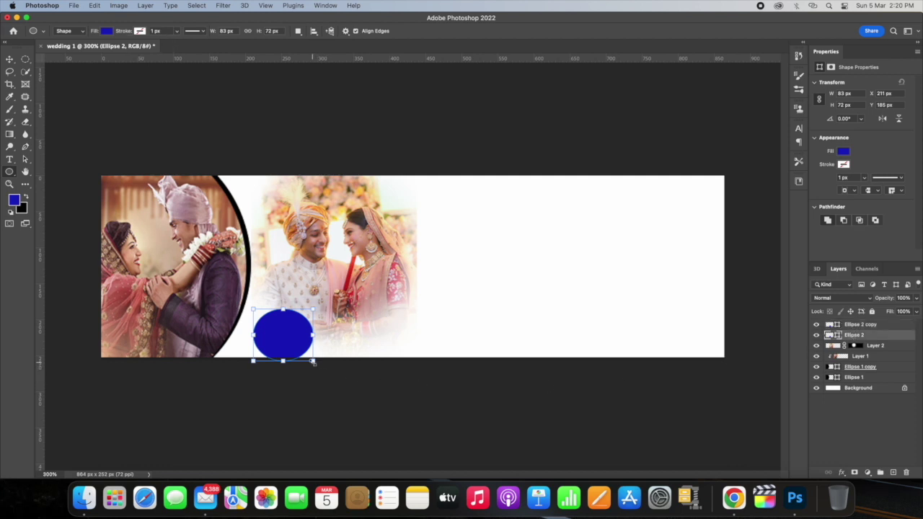
drag(313, 361, 317, 363)
drag(252, 308, 284, 304)
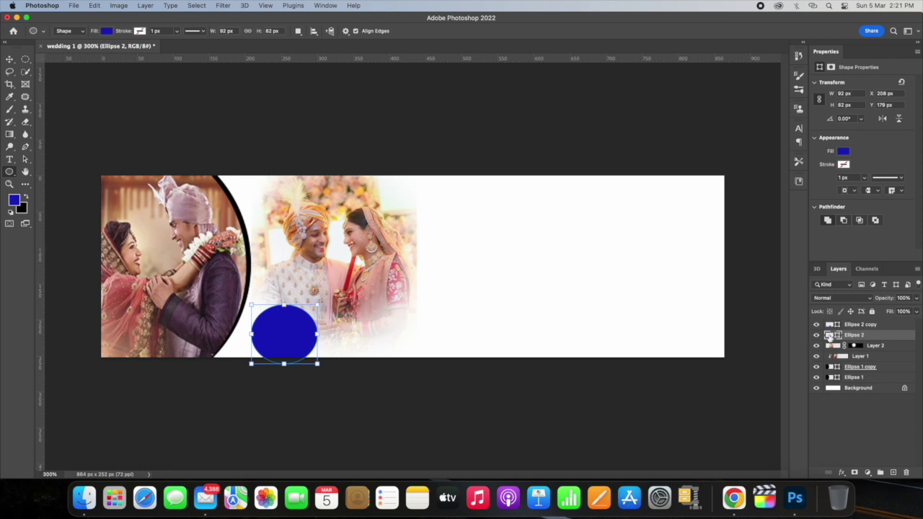
double_click(829, 336)
click(552, 228)
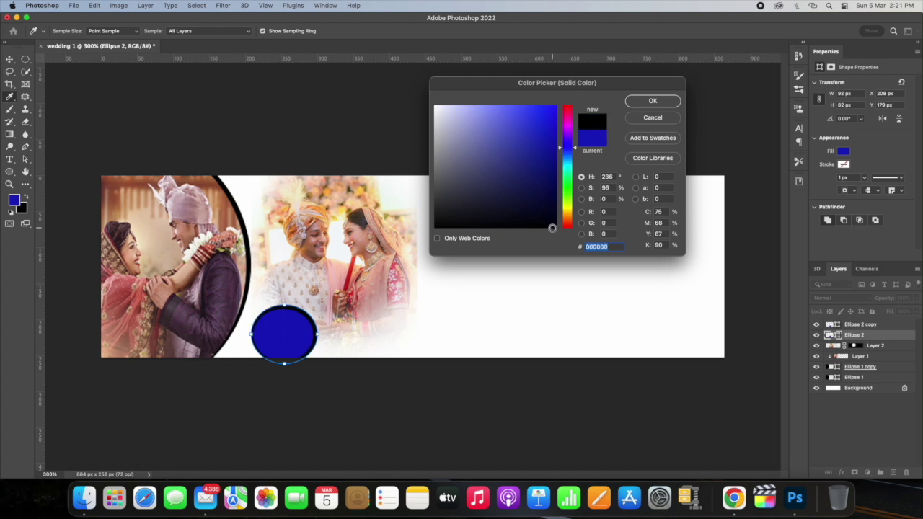
click(652, 102)
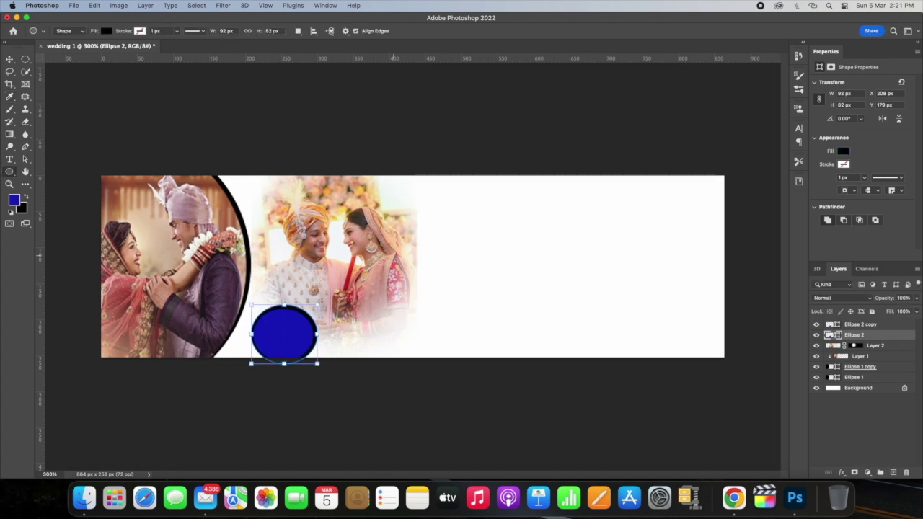
Centre the blue circle inside the black rim
drag(292, 329, 288, 332)
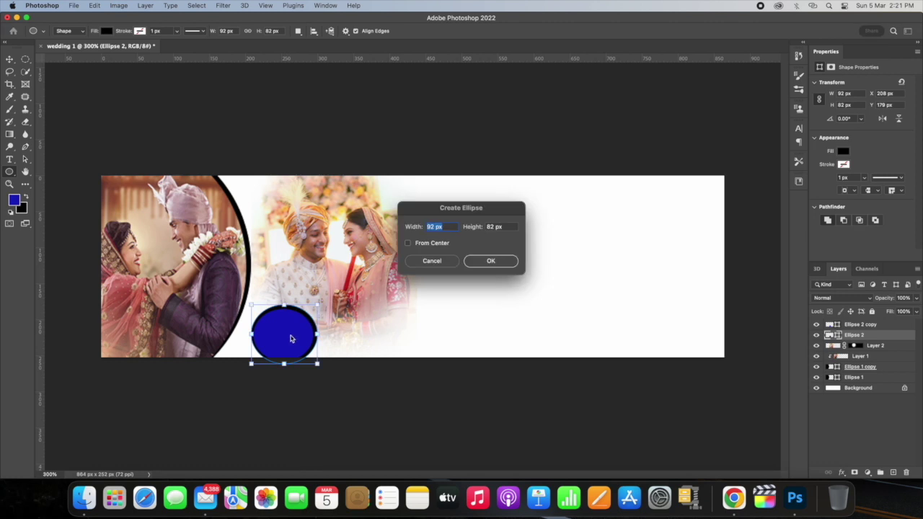
click(431, 261)
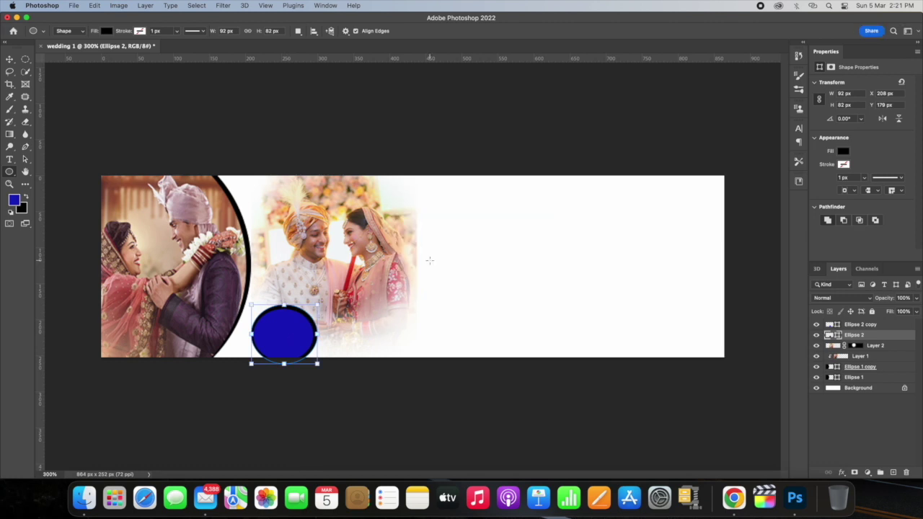
key(v)
drag(281, 344, 281, 340)
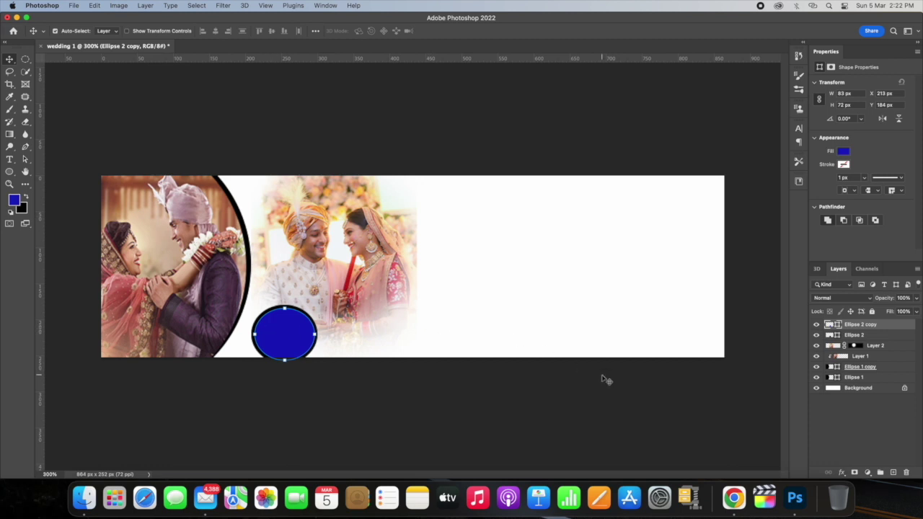
Browse the Google wedding image results and preview the henna-hands photo
click(733, 497)
scroll(629, 266, down, 1)
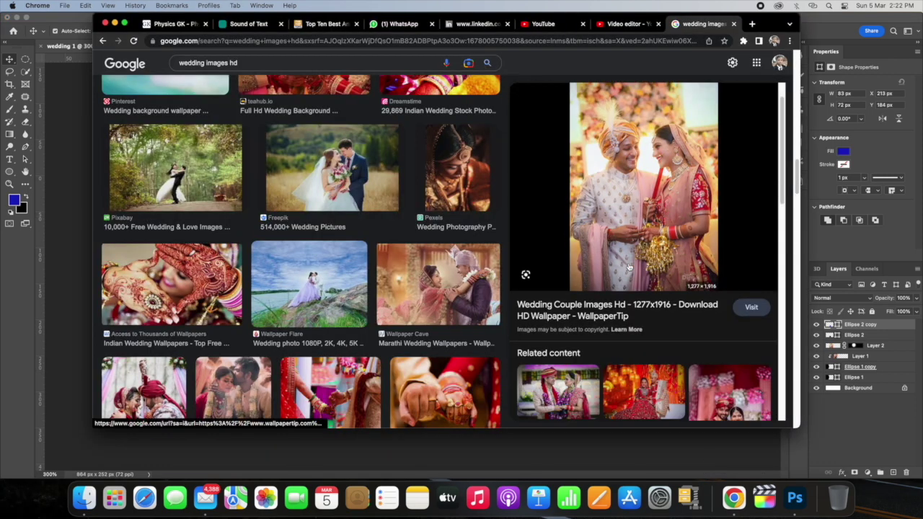
scroll(628, 267, down, 5)
scroll(629, 266, down, 3)
scroll(628, 266, down, 3)
scroll(629, 267, down, 2)
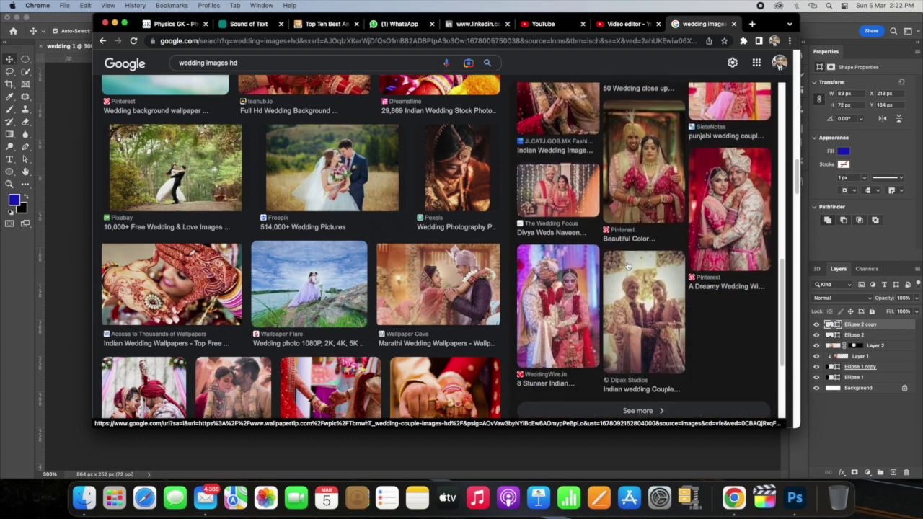
scroll(261, 251, up, 2)
scroll(261, 250, up, 3)
scroll(260, 251, up, 3)
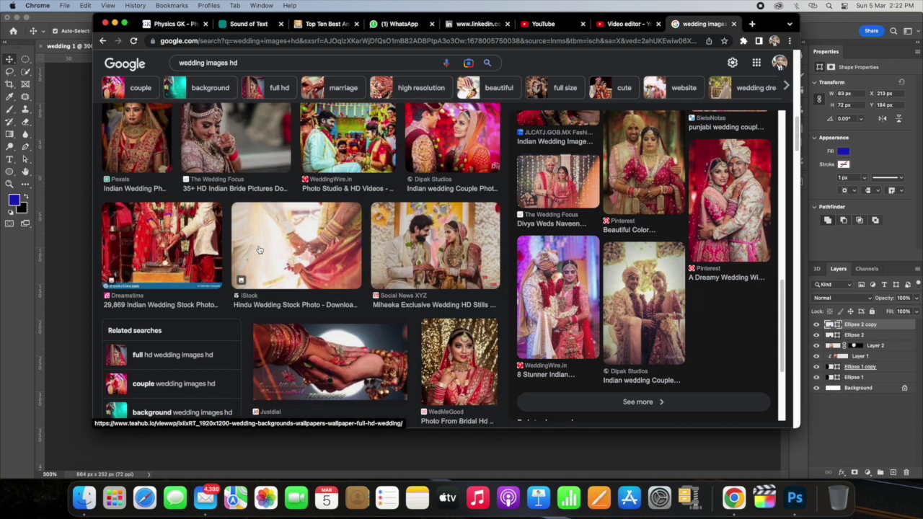
scroll(259, 249, up, 2)
scroll(259, 250, up, 3)
scroll(260, 250, up, 3)
scroll(260, 249, up, 2)
scroll(260, 249, down, 1)
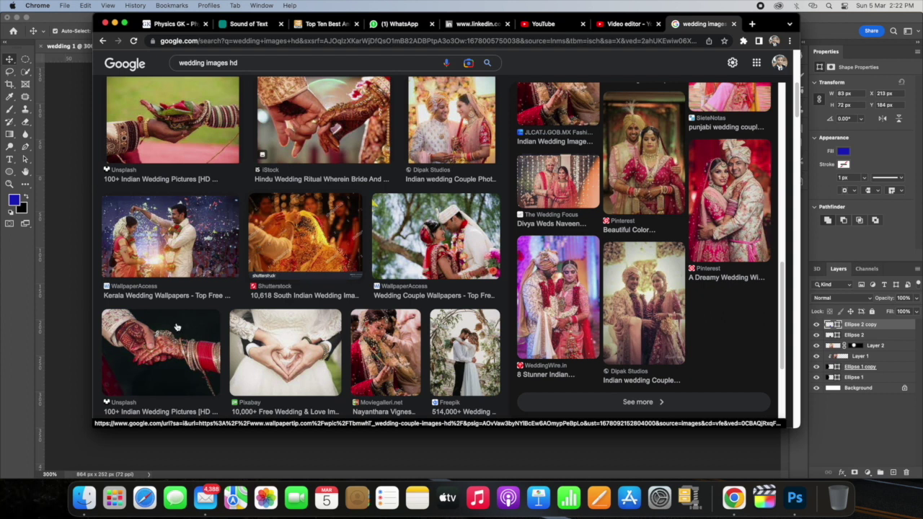
click(173, 336)
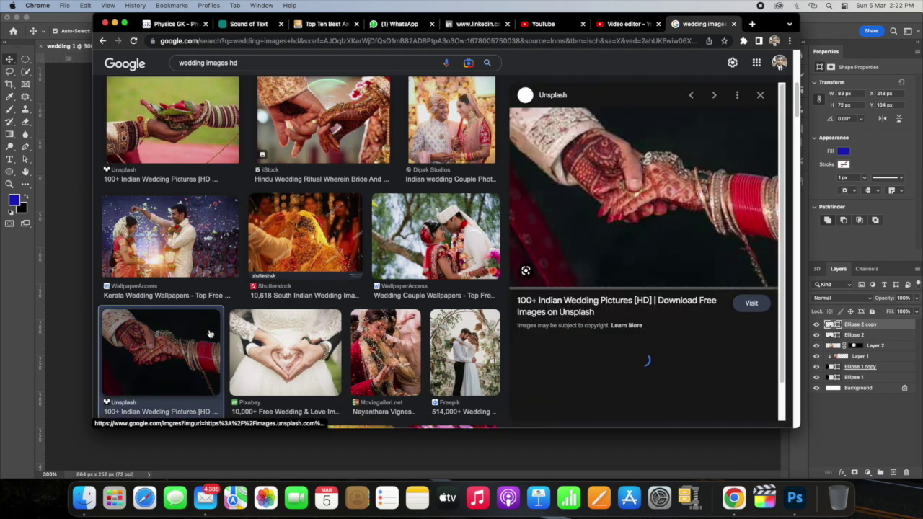
Copy the henna-hands image and return to the Photoshop banner
right_click(652, 185)
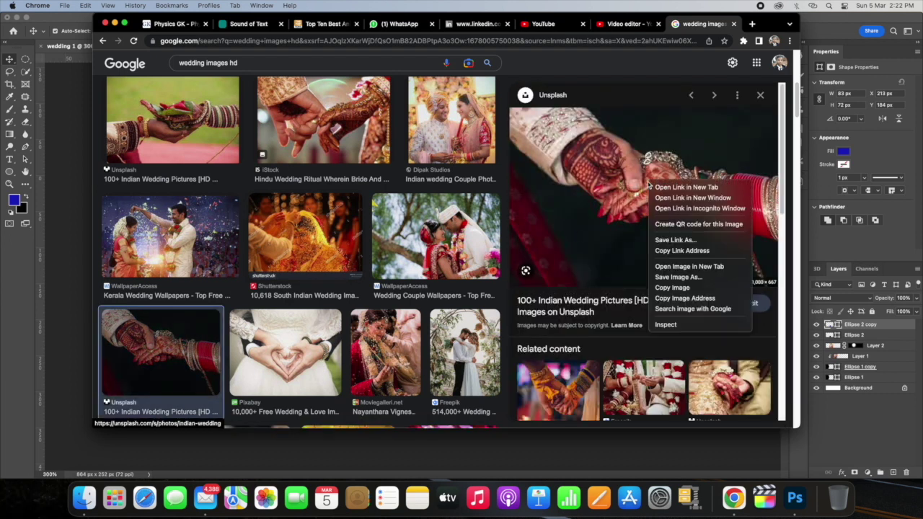
click(685, 287)
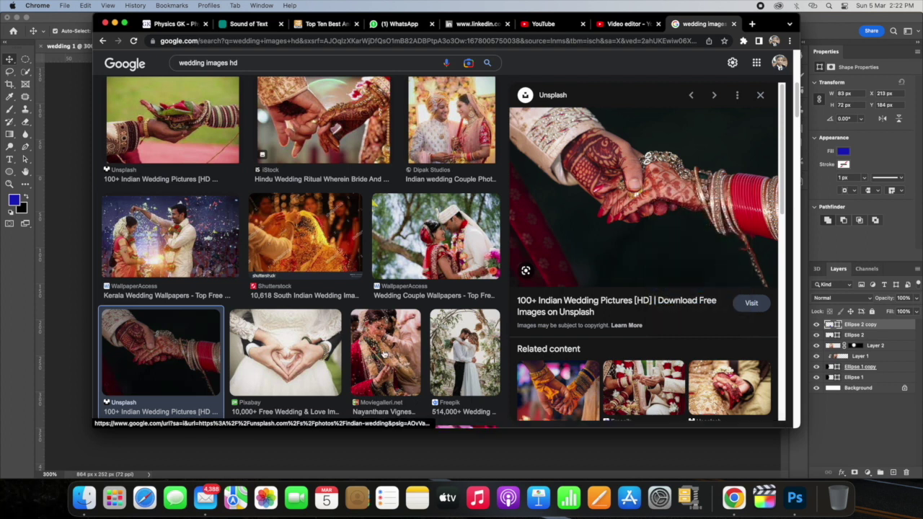
click(362, 446)
Paste the henna-hands photo into the banner and shrink it over the small circle
click(346, 316)
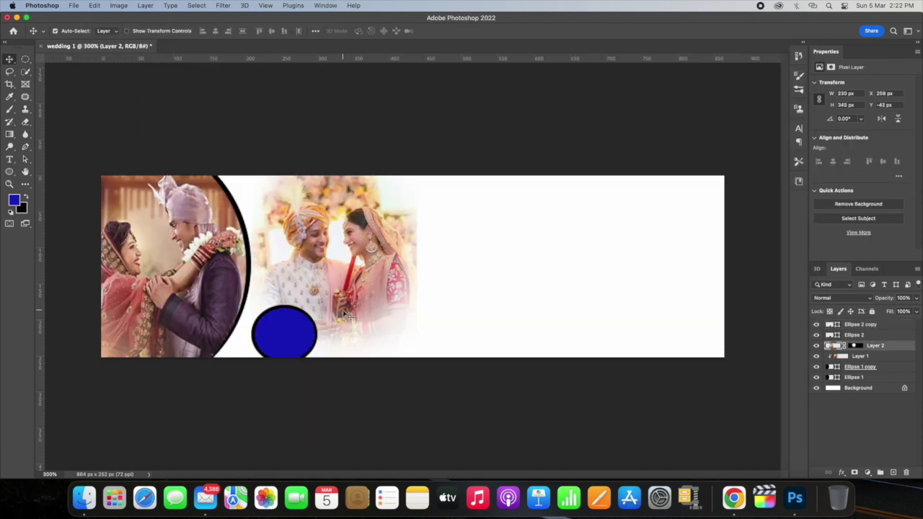
key(super+v)
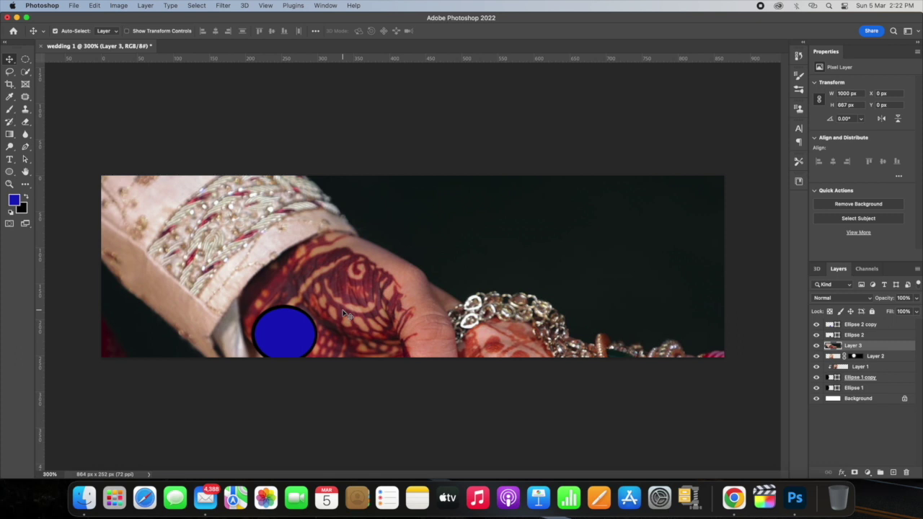
key(super+t)
mouse_move(101, 175)
mouse_down()
mouse_move(575, 463)
mouse_move(234, 152)
mouse_up()
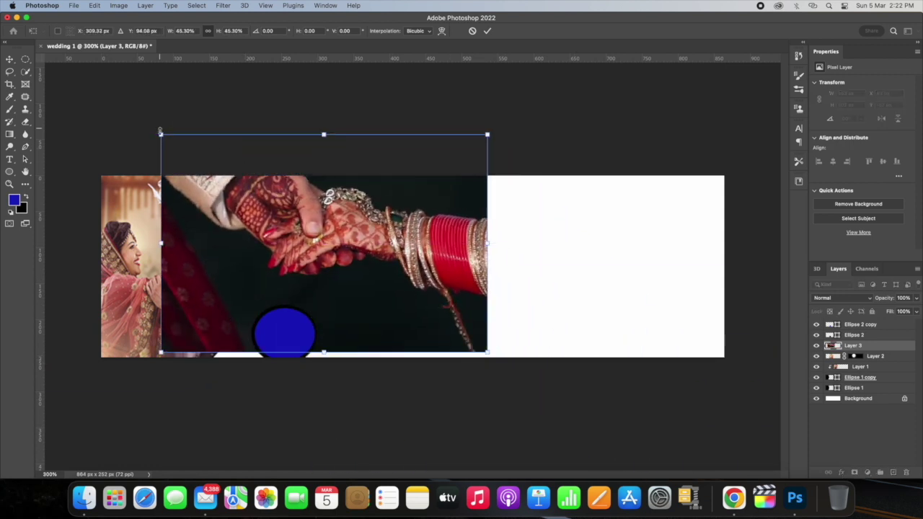
drag(160, 132, 377, 280)
drag(430, 336, 283, 343)
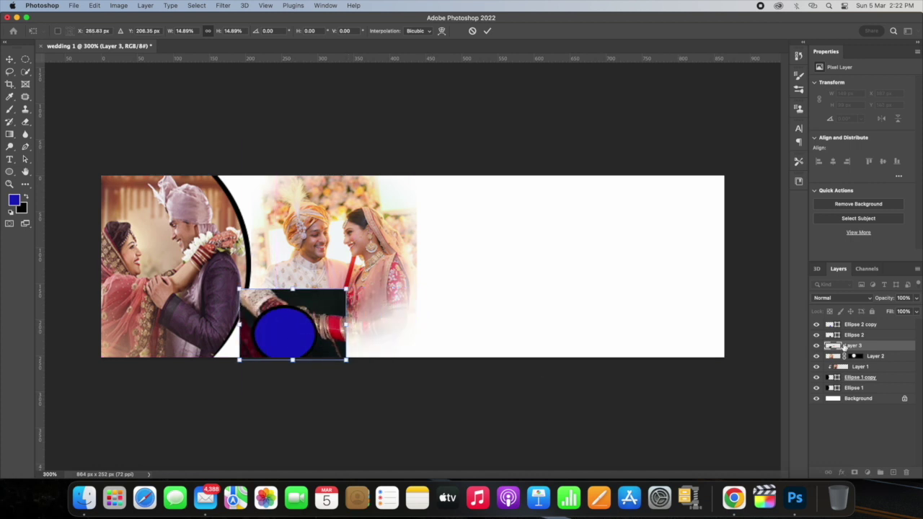
drag(852, 349, 848, 325)
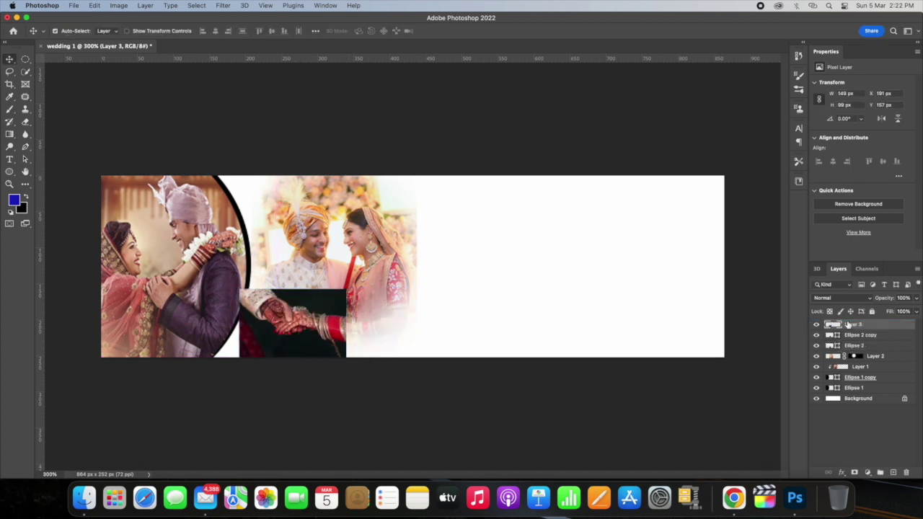
Clip the hands photo into the circle and scale it to about 86% inside
right_click(857, 326)
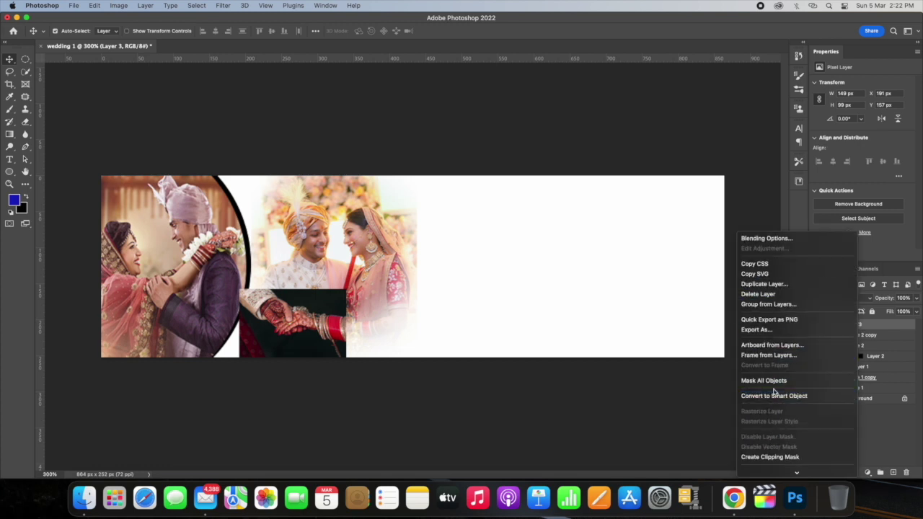
click(772, 456)
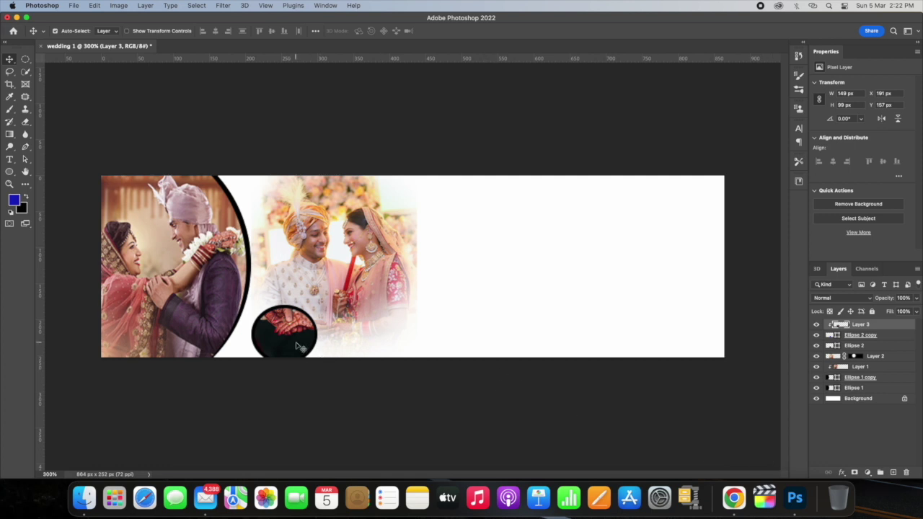
key(ctrl+t)
drag(301, 340, 298, 355)
mouse_move(343, 375)
mouse_down()
mouse_move(294, 352)
mouse_move(318, 364)
mouse_move(301, 342)
mouse_up()
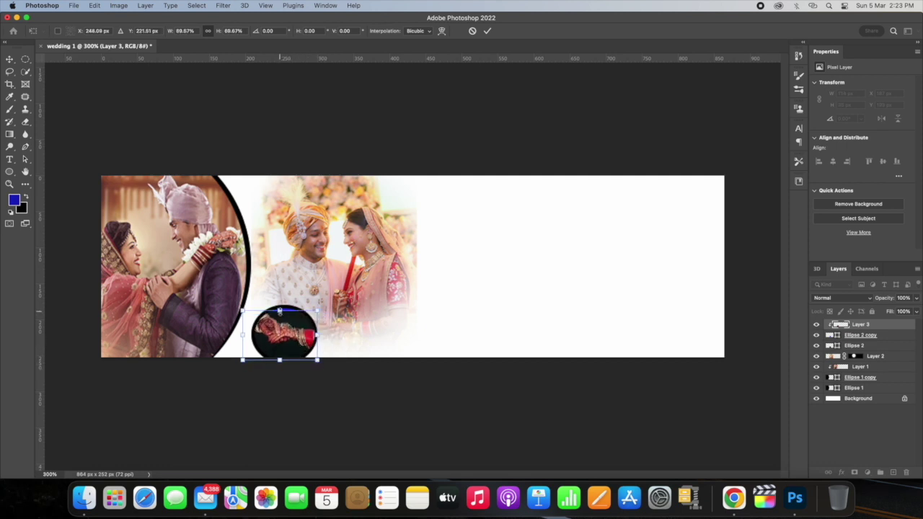
drag(279, 310, 280, 305)
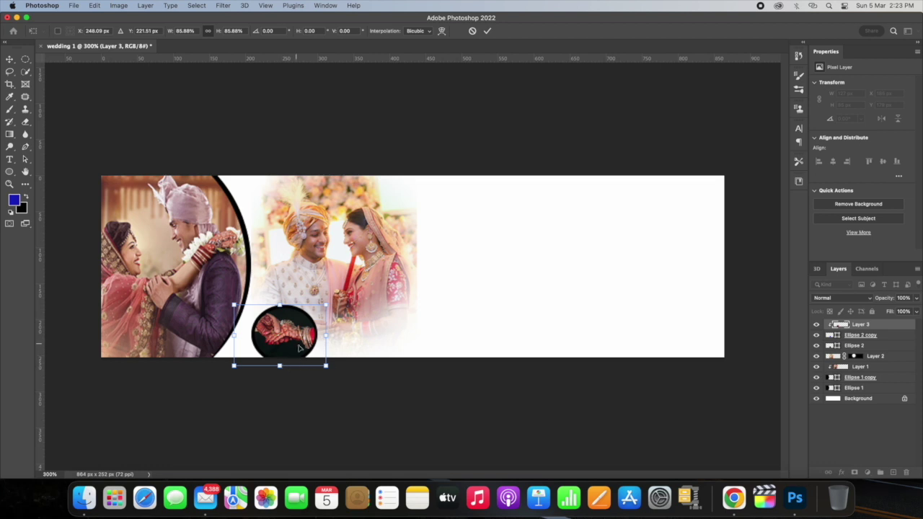
drag(299, 348, 303, 352)
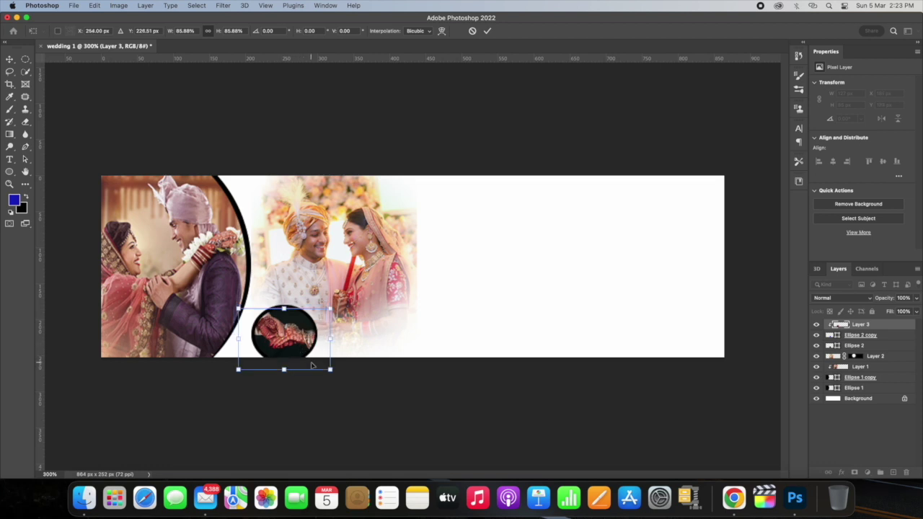
key(Return)
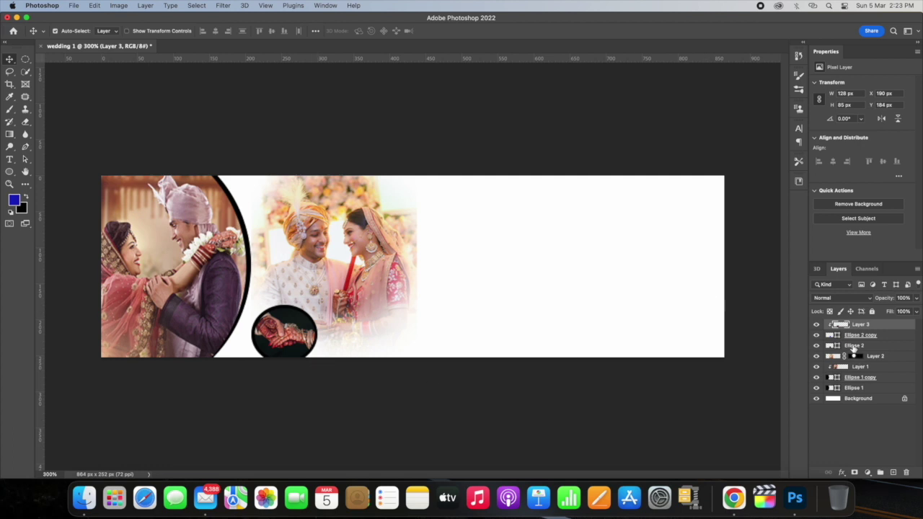
Change the Ellipse 2 circle's fill to light sky blue #8ed6ef
double_click(829, 345)
mouse_move(534, 154)
mouse_down()
mouse_move(485, 116)
mouse_move(517, 144)
mouse_up()
drag(570, 156, 568, 161)
click(514, 137)
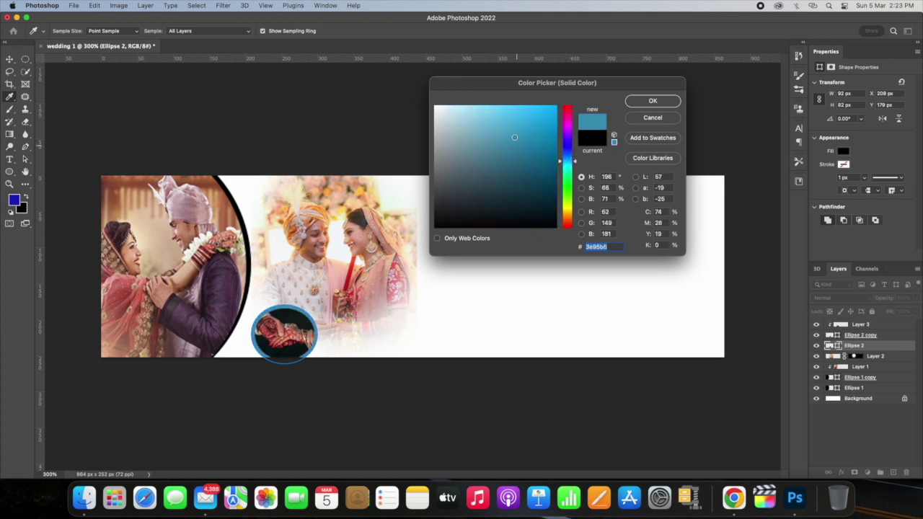
drag(514, 137, 500, 119)
drag(484, 116, 485, 113)
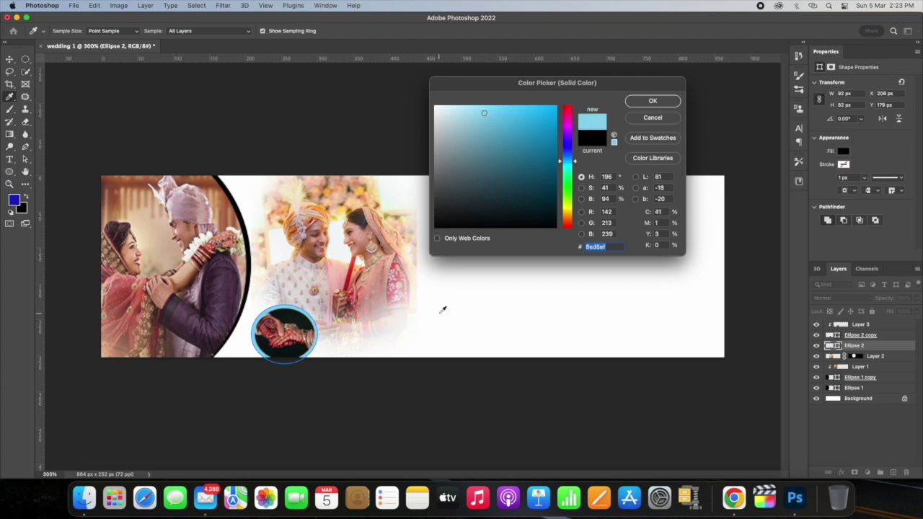
key(Return)
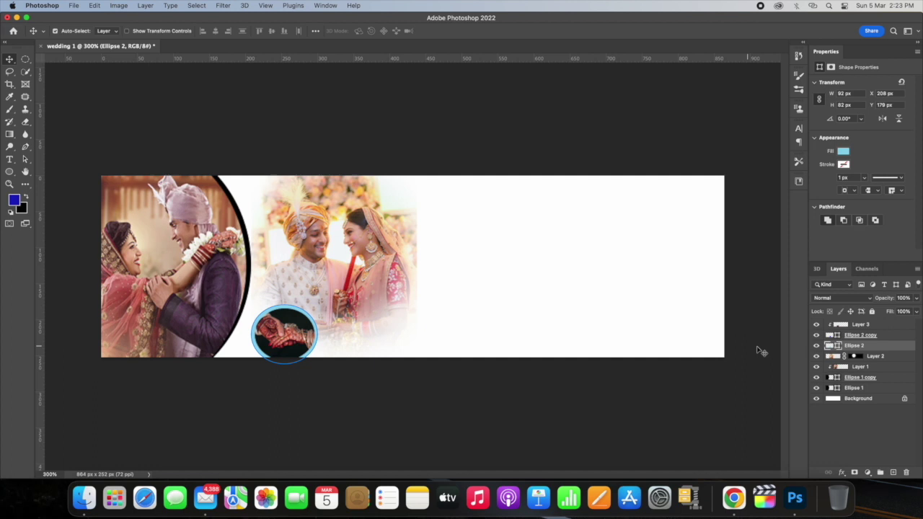
Merge Layer 3 with both circle layers and move the hands circle left toward the oval photo
shift+click(869, 337)
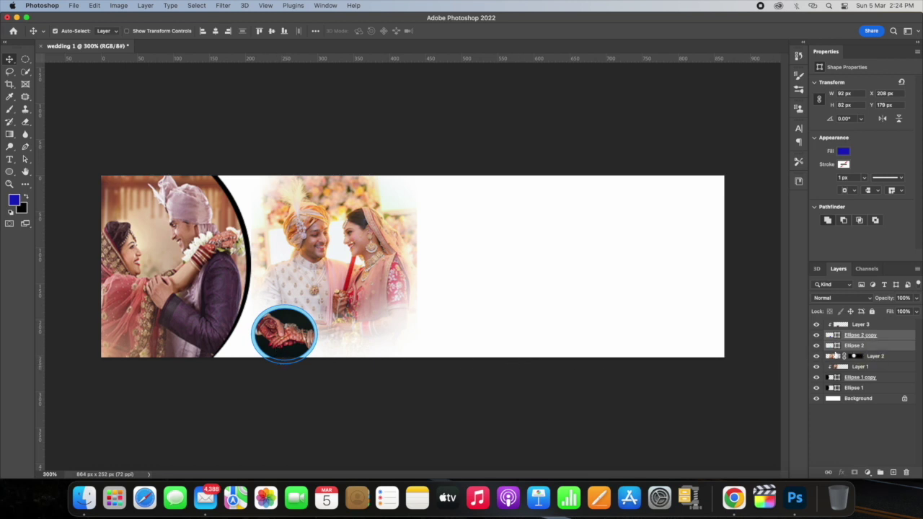
click(868, 345)
click(862, 336)
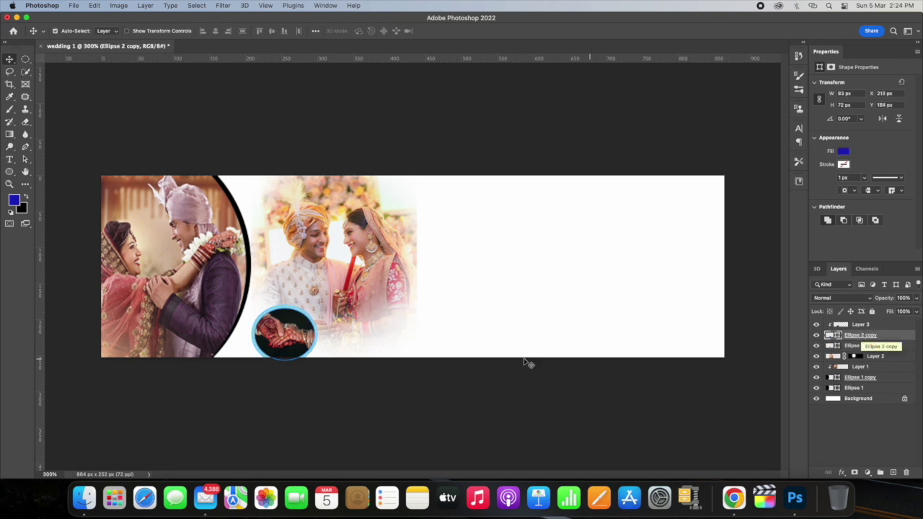
mouse_move(288, 328)
mouse_down()
mouse_move(315, 344)
mouse_move(298, 338)
mouse_up()
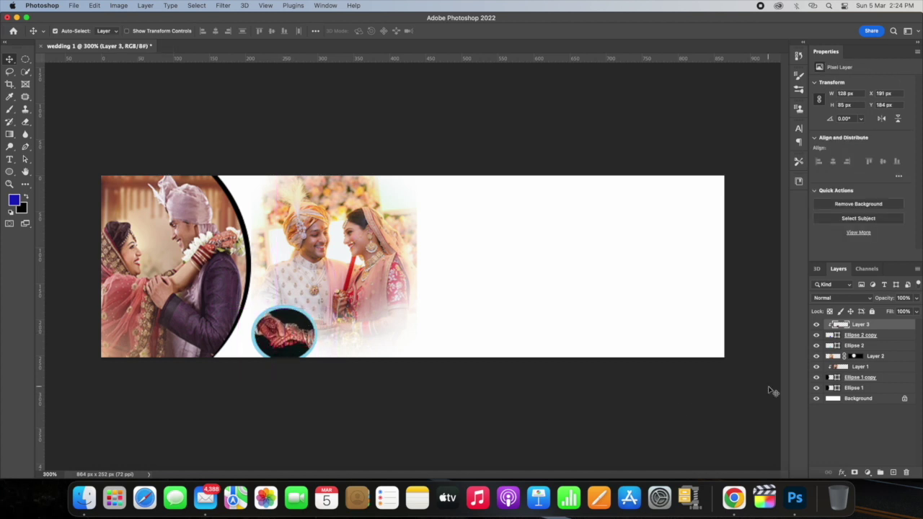
shift+click(855, 347)
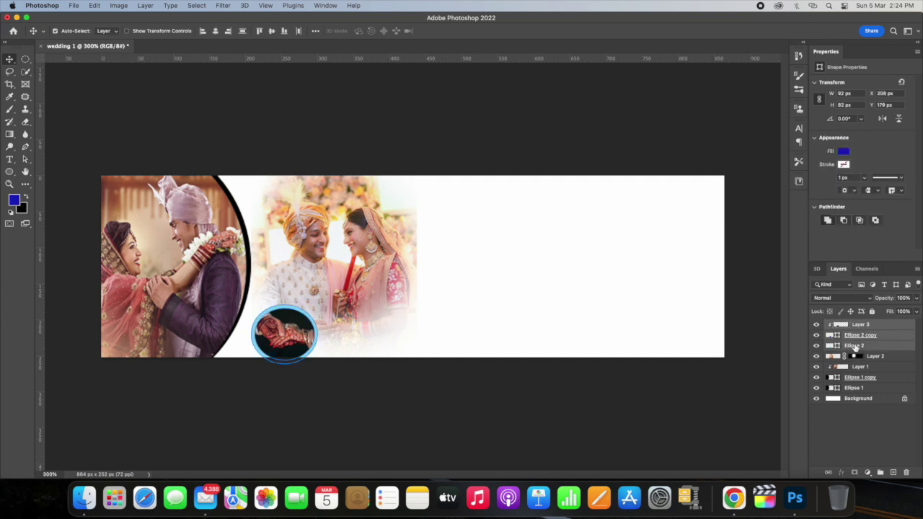
key(super+e)
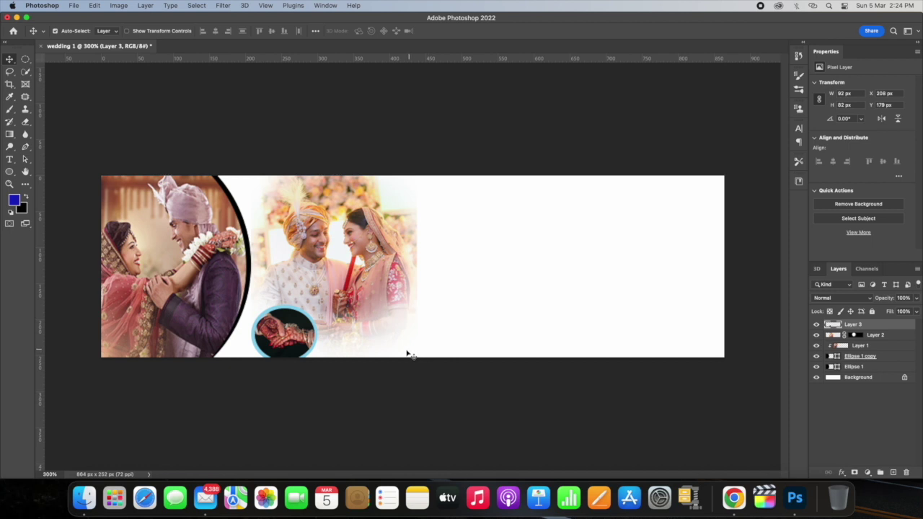
drag(296, 339, 279, 334)
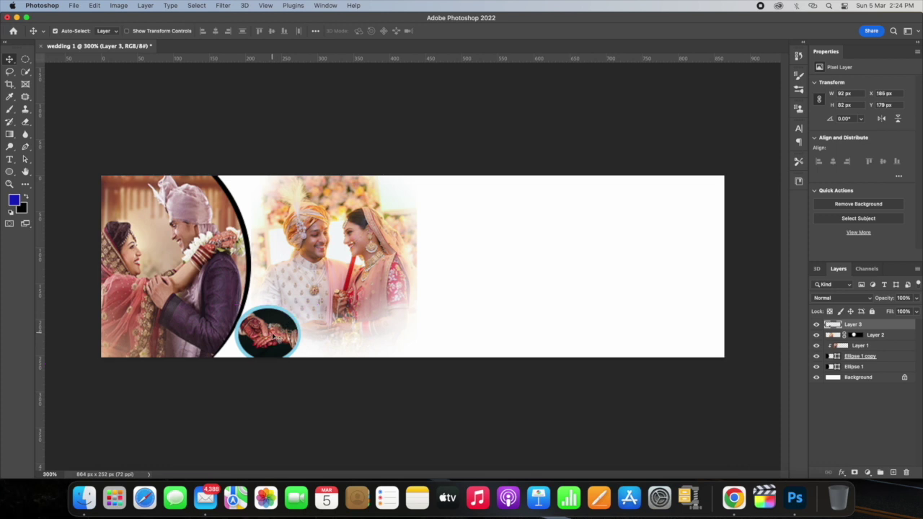
drag(279, 333, 277, 333)
Draw a vertical line right of the couple photo, extending above the banner
key(u)
drag(447, 177, 447, 362)
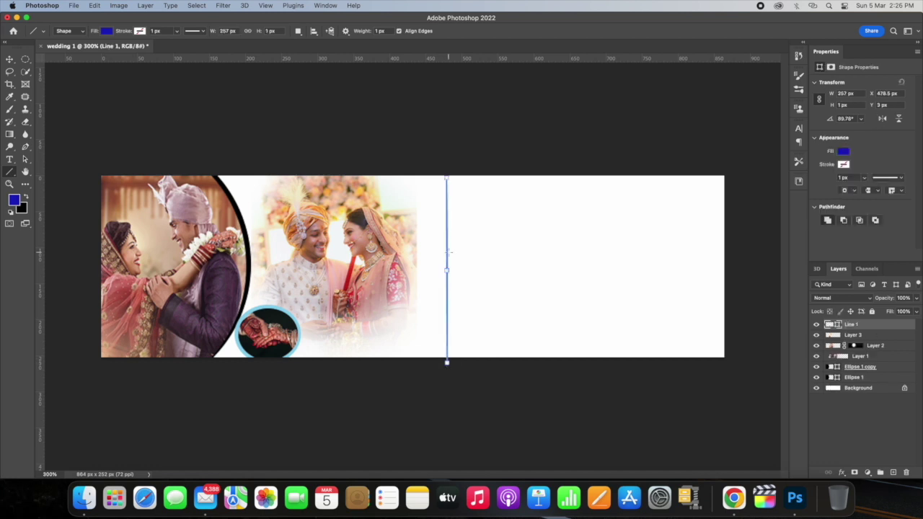
drag(446, 178, 445, 169)
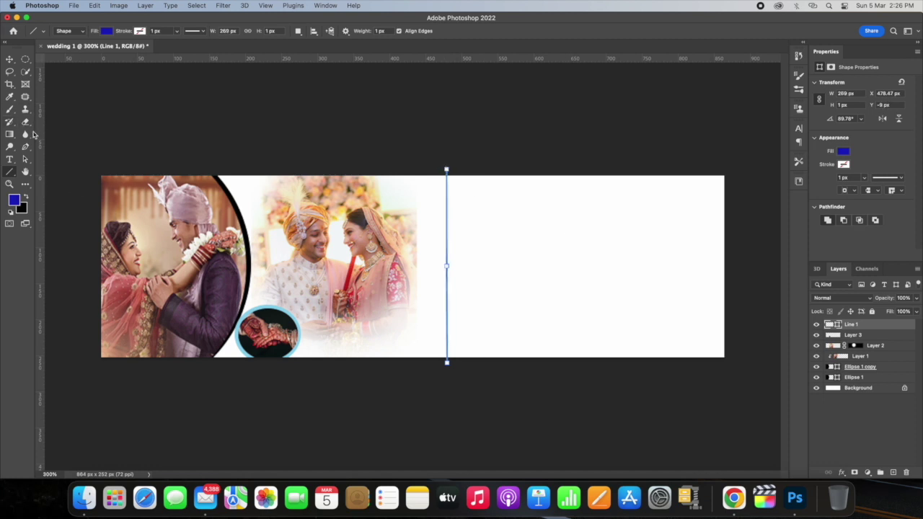
Pen-draw a closed shape with a curved left edge filling the banner's right end, kept live
click(25, 147)
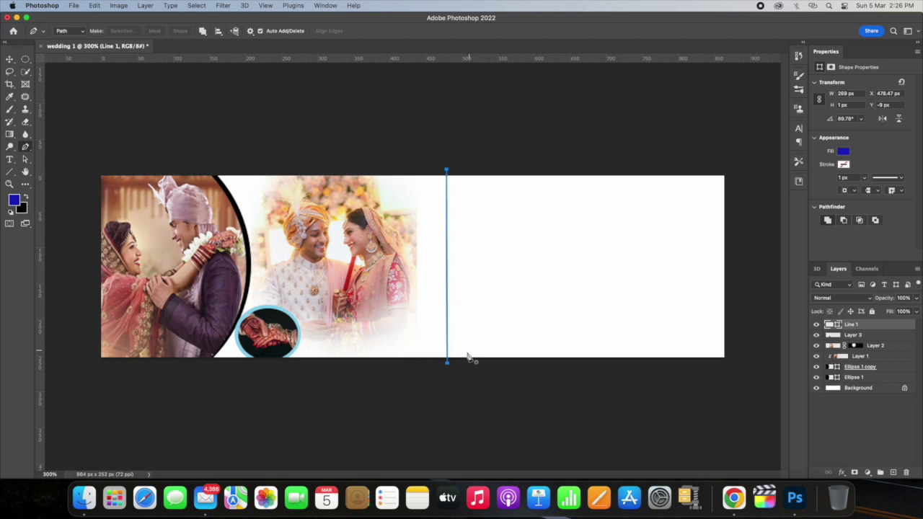
right_click(26, 149)
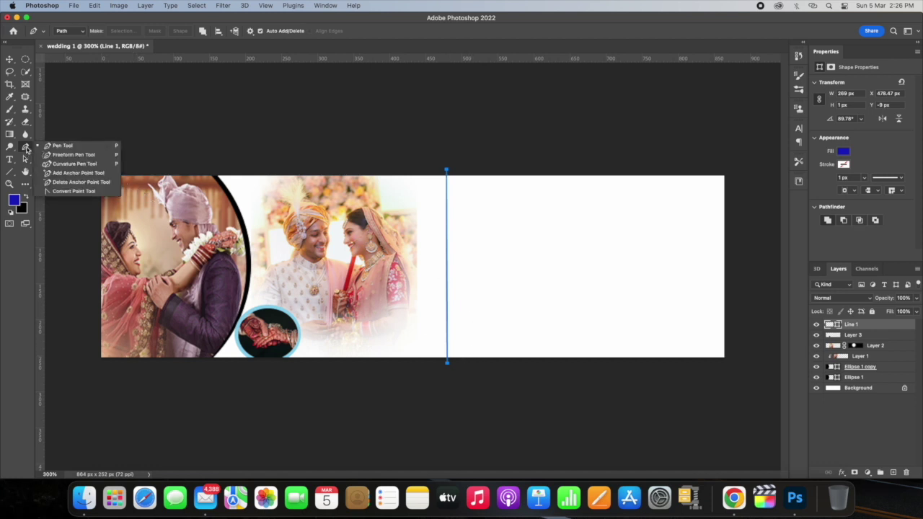
click(62, 146)
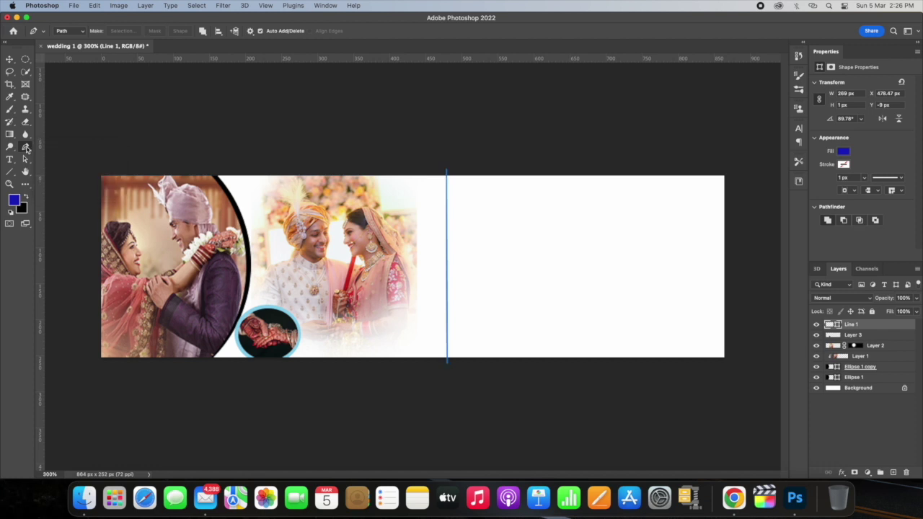
click(458, 355)
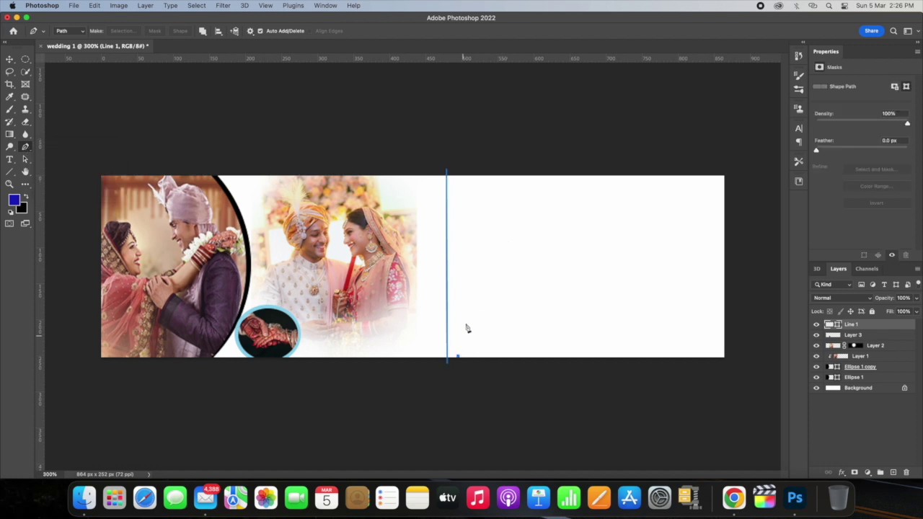
mouse_move(526, 250)
mouse_down()
mouse_move(556, 246)
mouse_move(580, 228)
mouse_up()
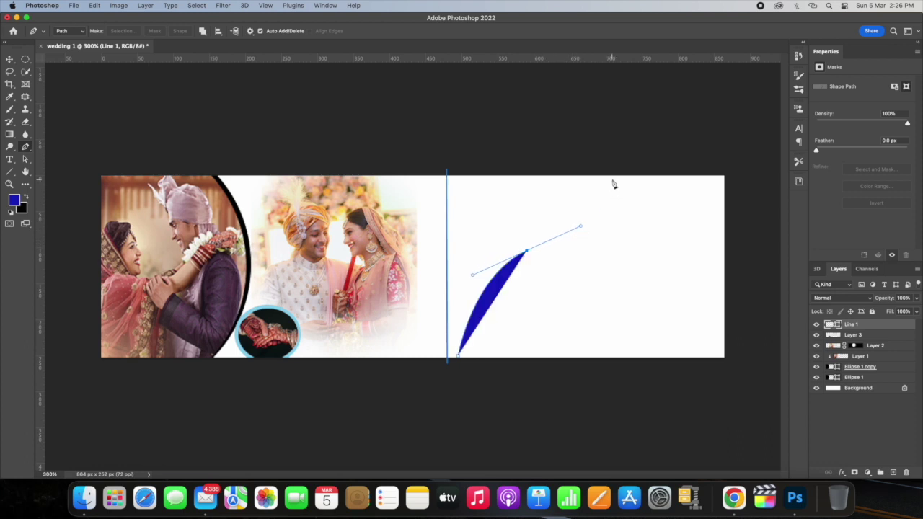
click(613, 177)
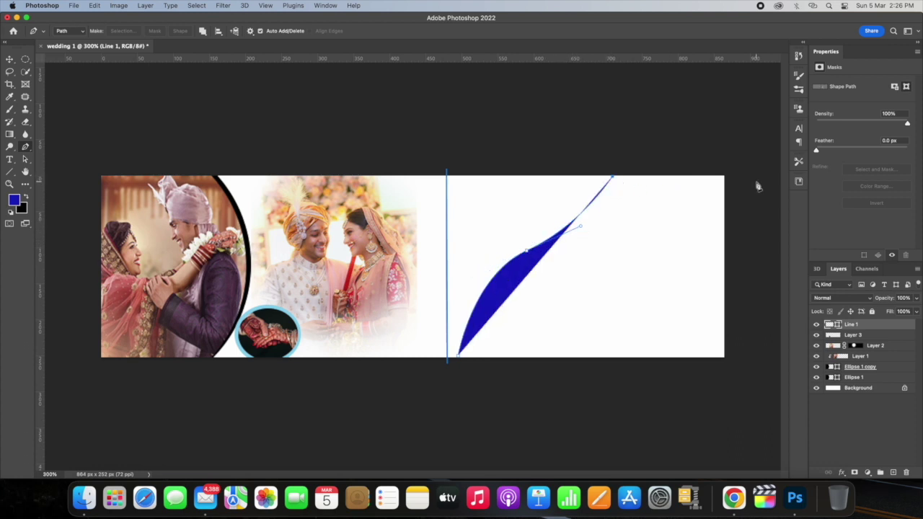
click(724, 176)
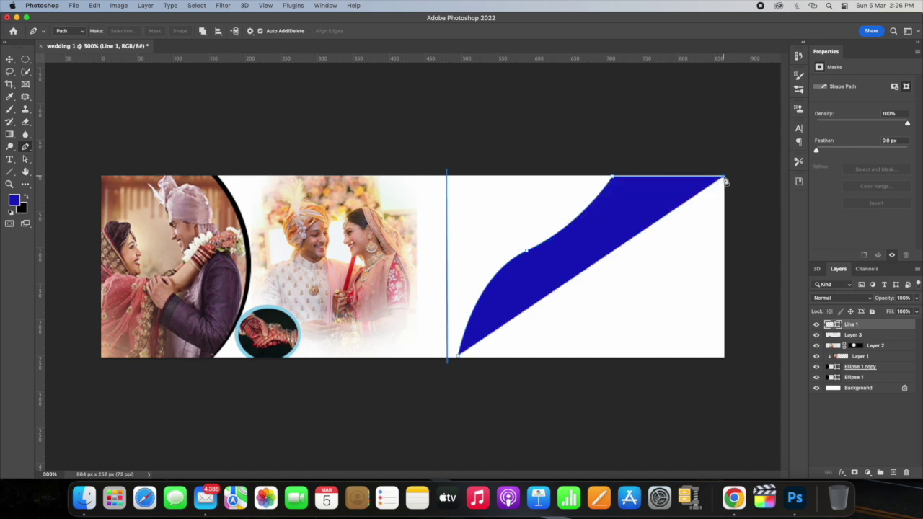
click(724, 356)
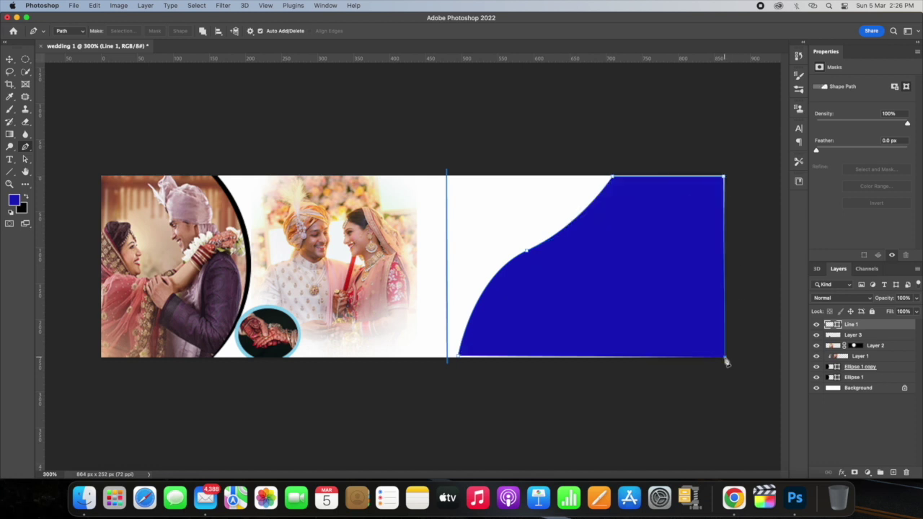
click(457, 357)
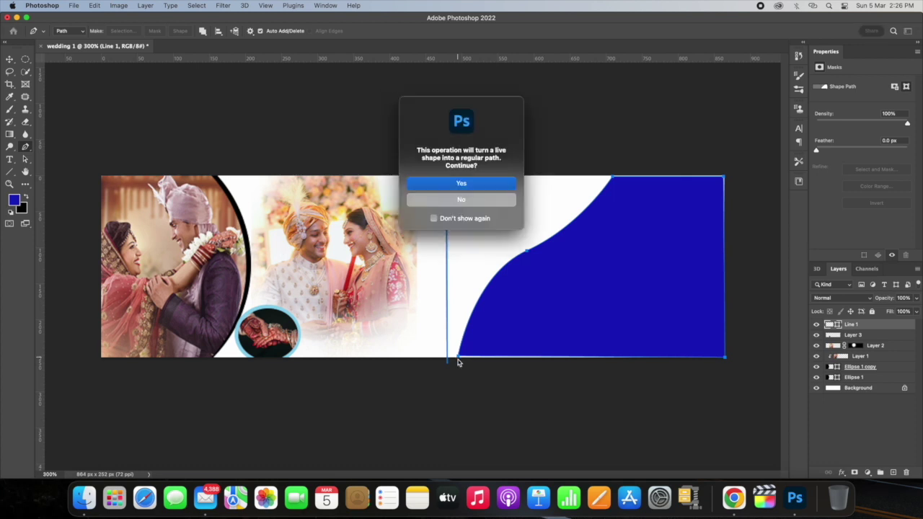
click(460, 200)
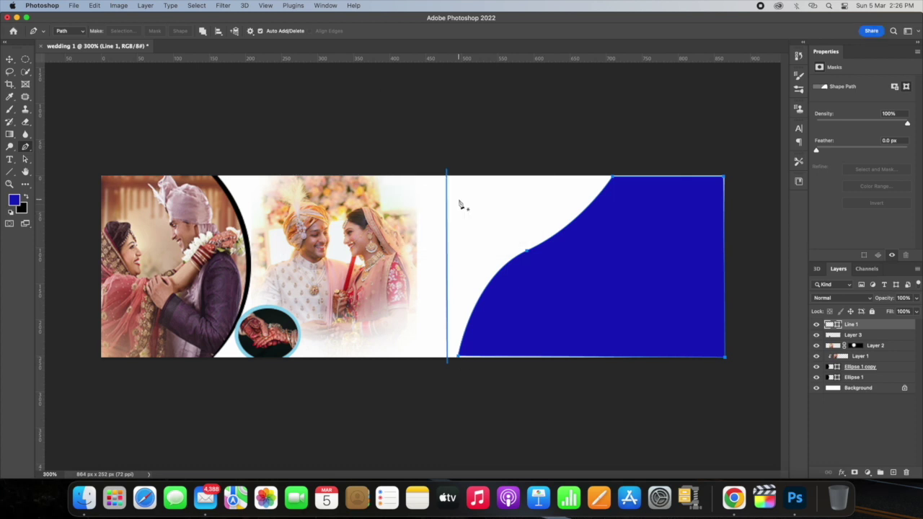
click(544, 357)
Enlarge and reposition the blue curved shape to cover the banner's right end
key(ctrl+t)
drag(729, 359, 744, 384)
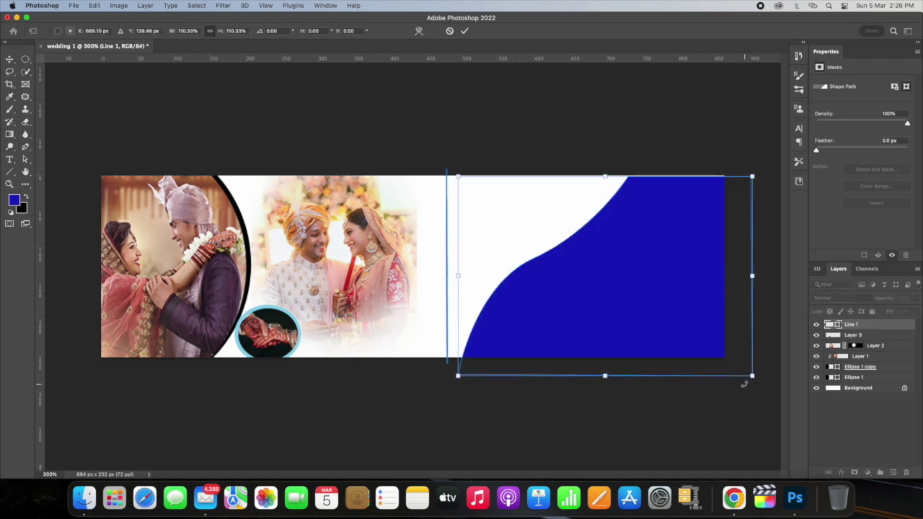
drag(603, 176, 604, 151)
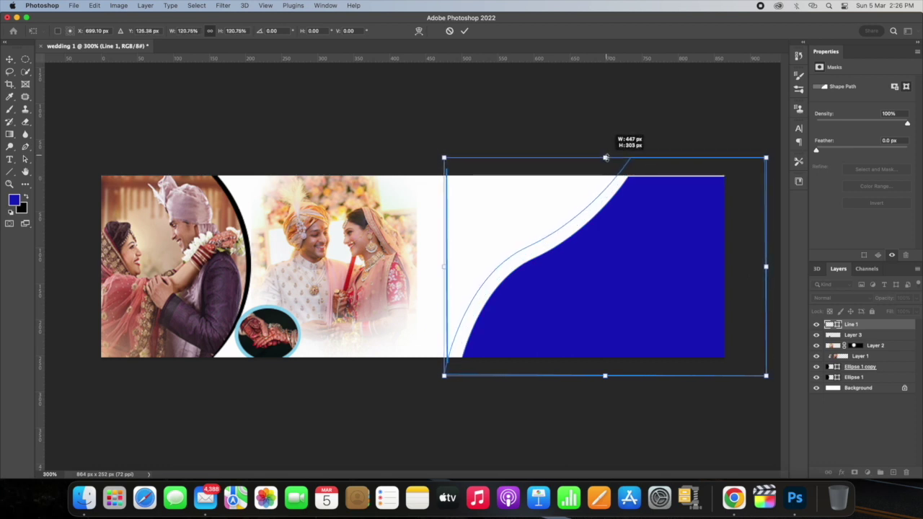
drag(605, 151, 605, 157)
drag(739, 312, 813, 324)
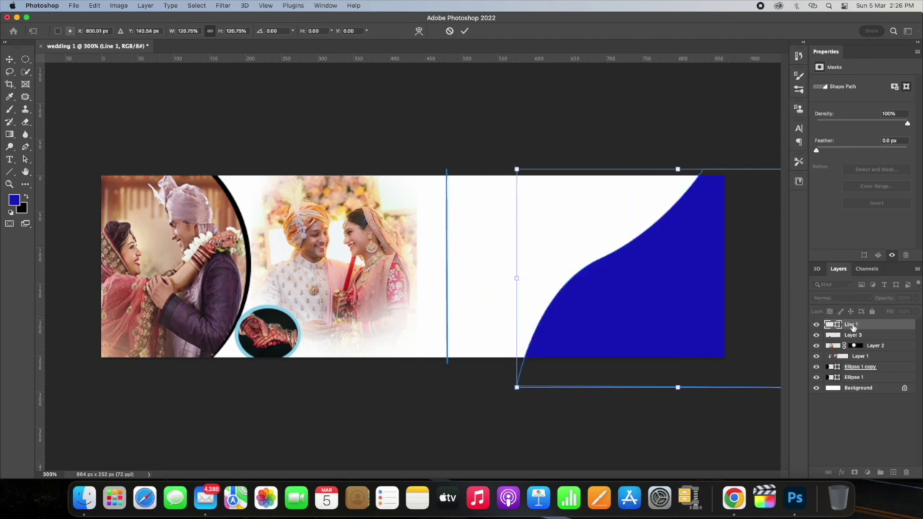
key(Return)
Duplicate Line 1 and scale the original up very slightly, to about 101.7%
key(ctrl+j)
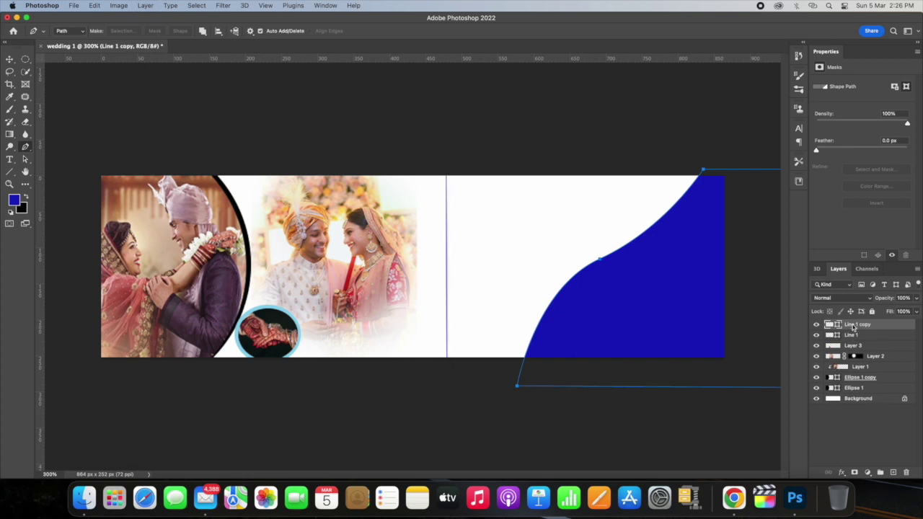
click(849, 335)
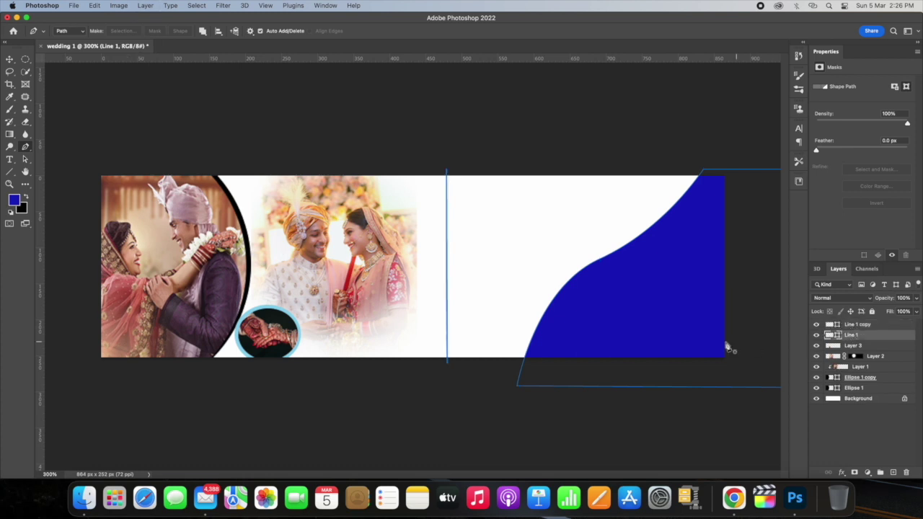
key(ctrl+t)
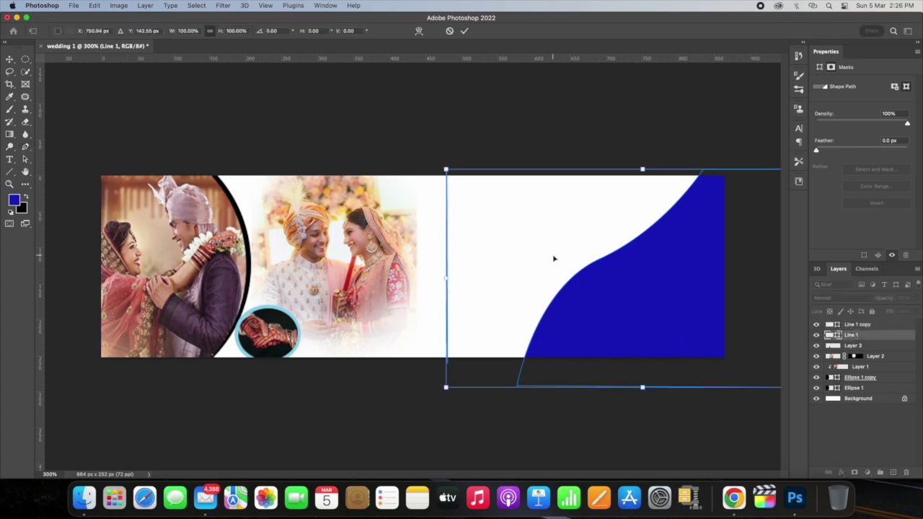
drag(445, 169, 438, 165)
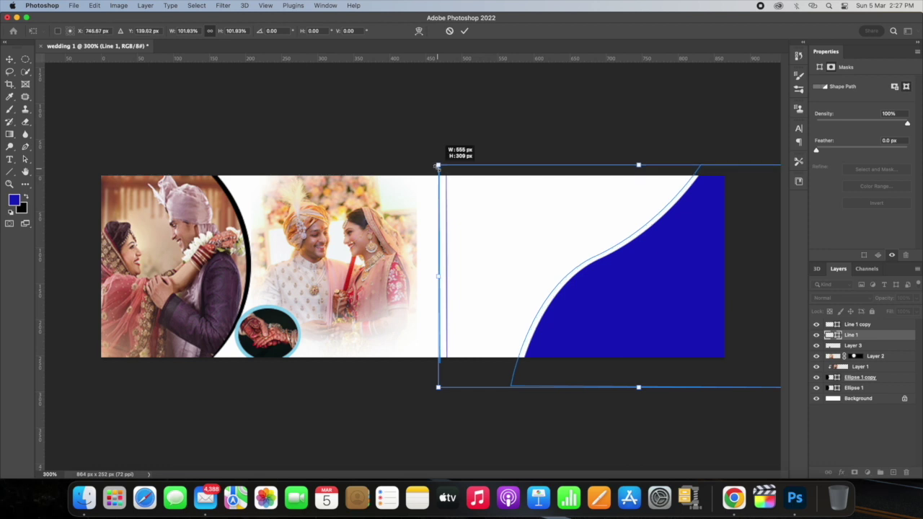
double_click(831, 335)
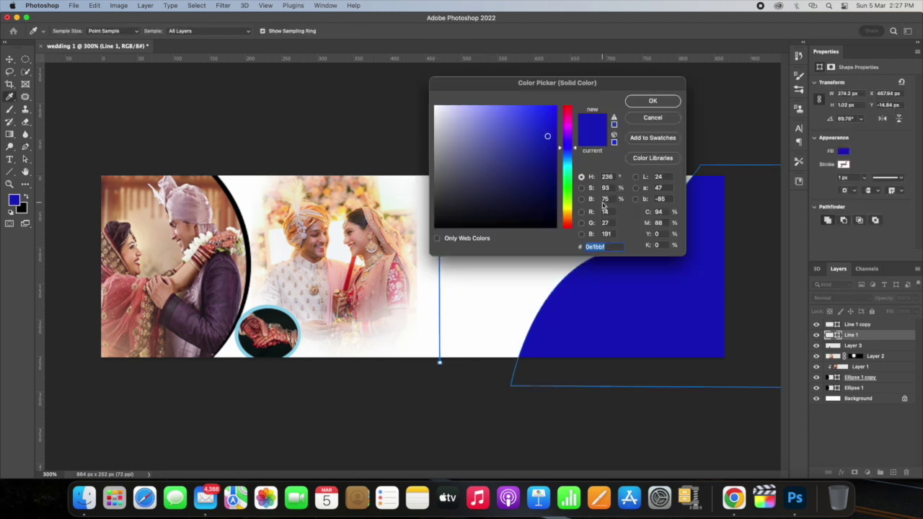
Fill the original Line 1 shape with black #000000, undoing a stray anchor point
click(552, 228)
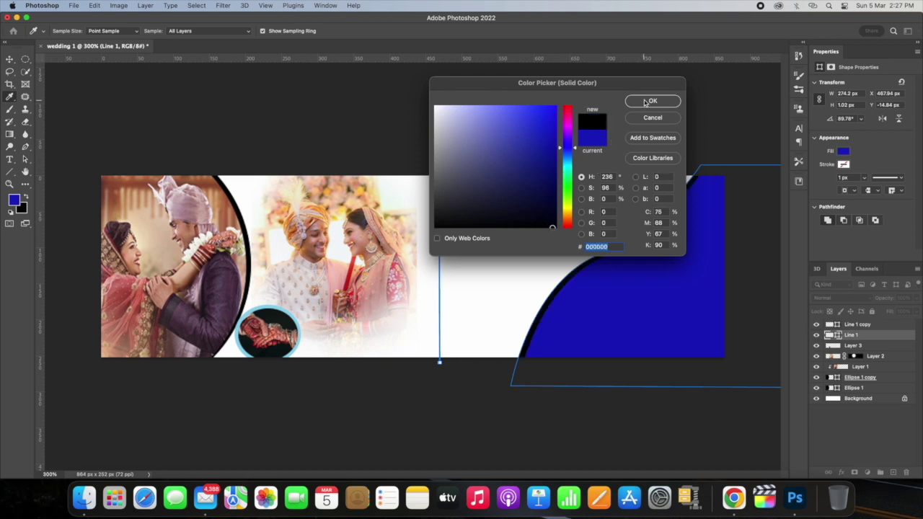
click(648, 101)
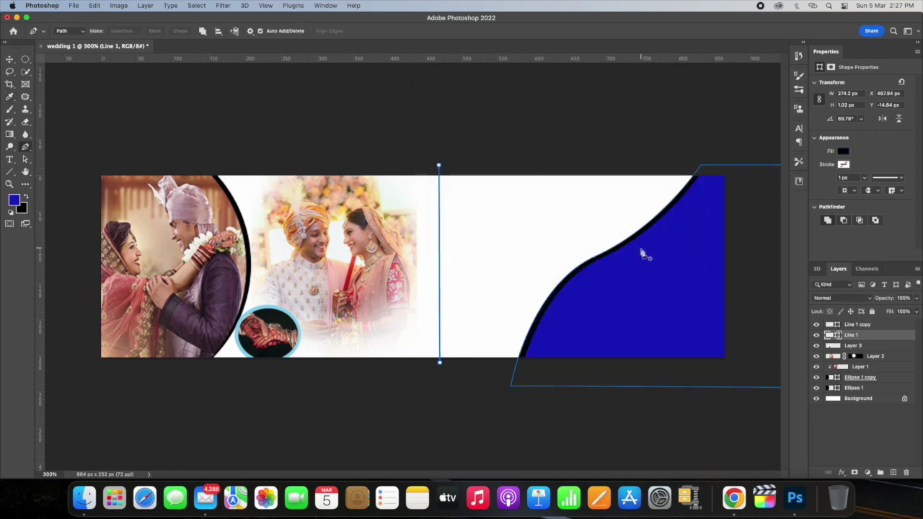
key(ctrl+t)
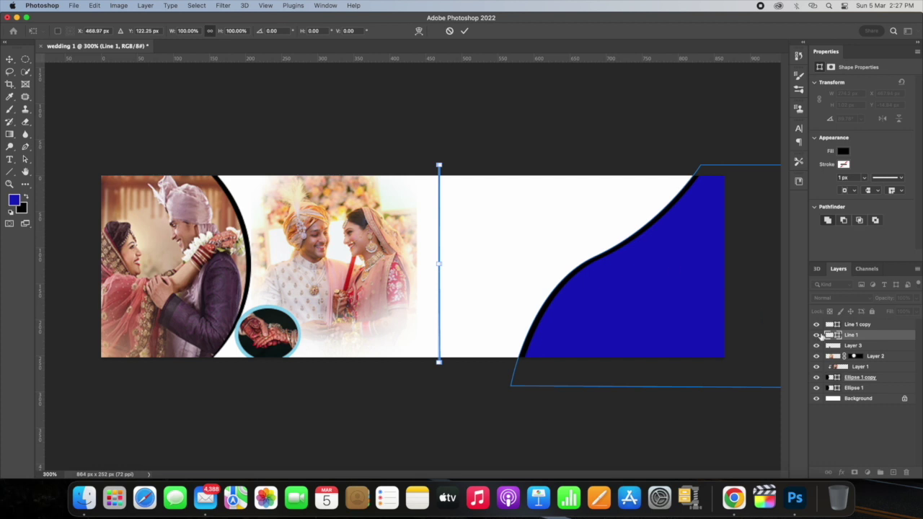
key(Return)
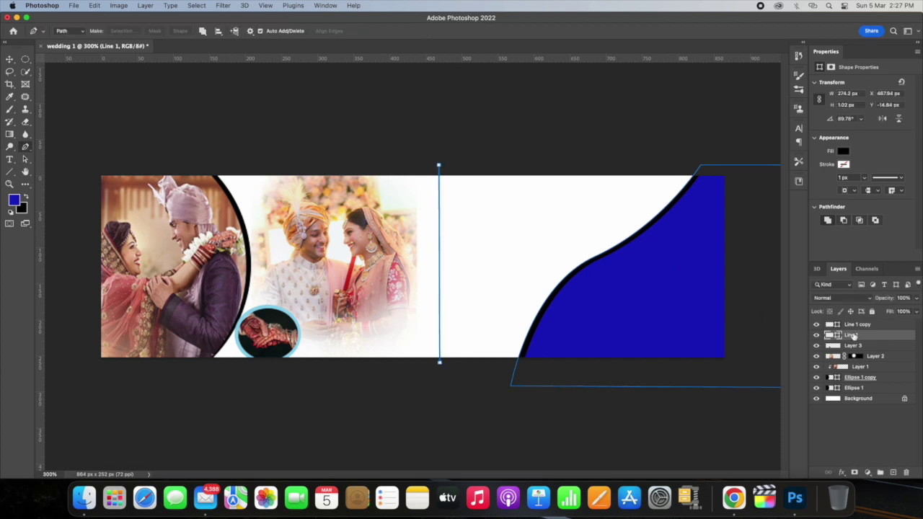
key(ctrl+t)
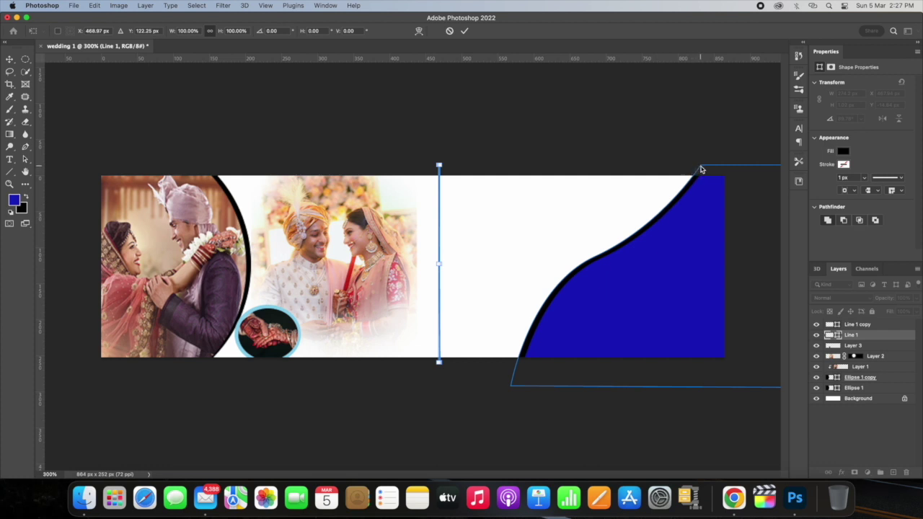
click(849, 326)
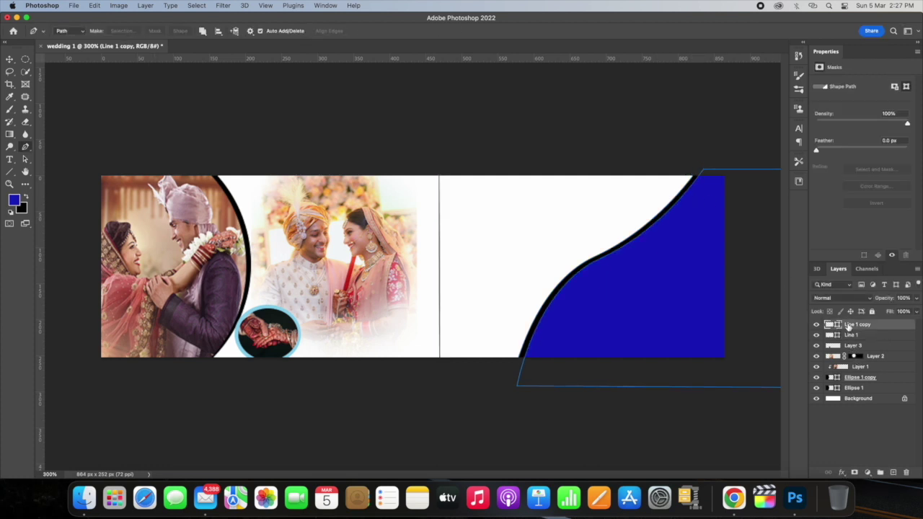
click(626, 412)
key(super+z)
Rotate the black Line 1 rim slightly, about -0.3°
click(10, 61)
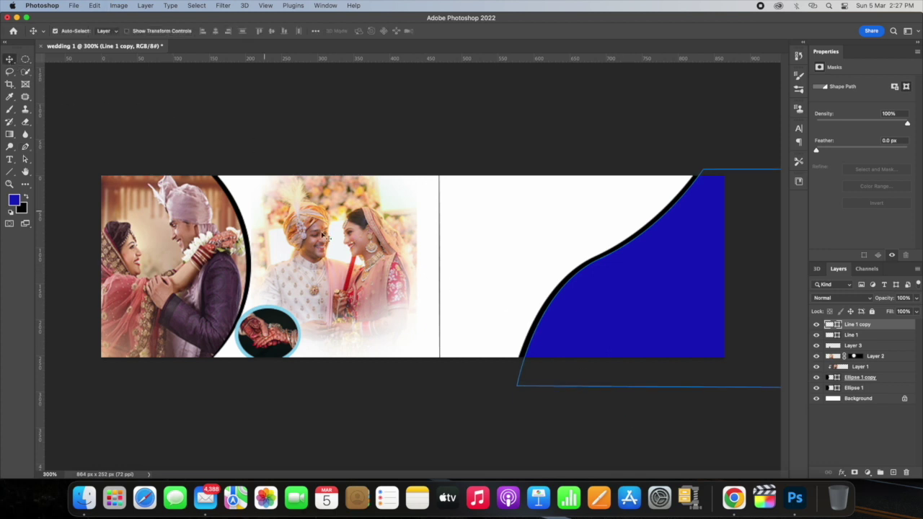
click(853, 334)
key(super+t)
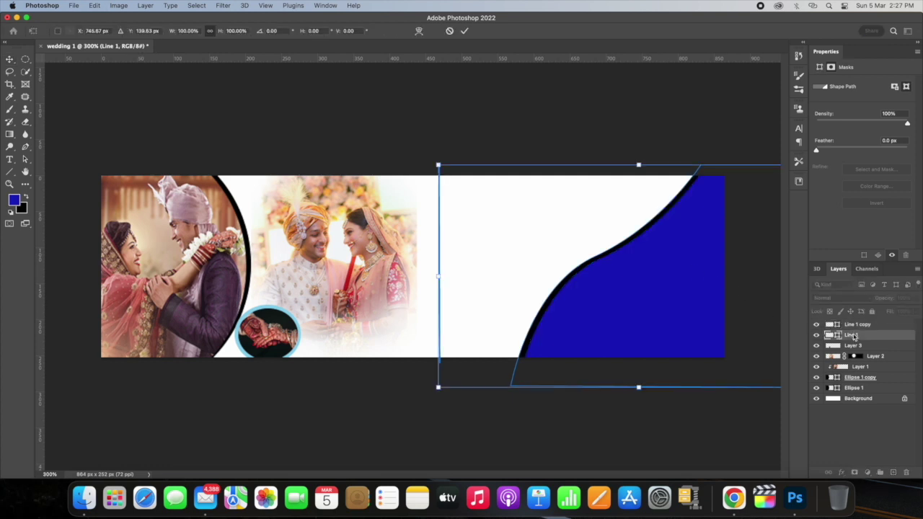
drag(432, 170, 416, 167)
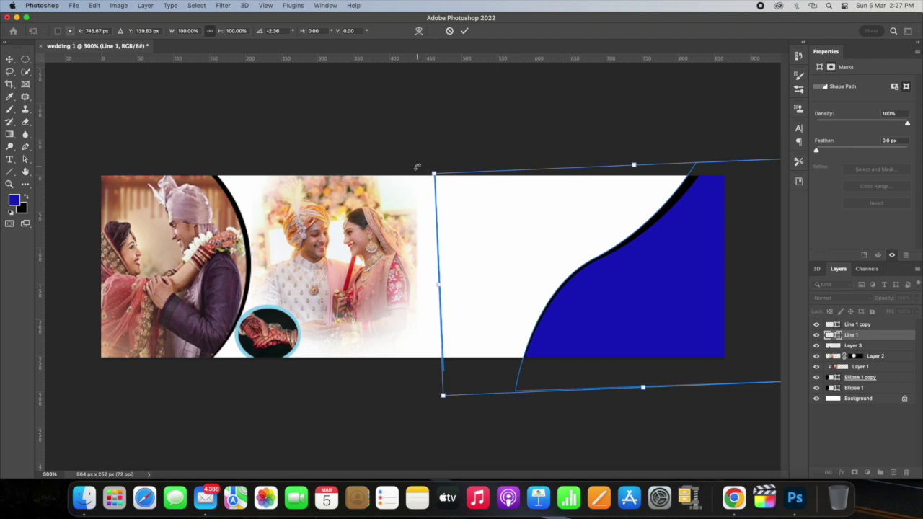
key(Return)
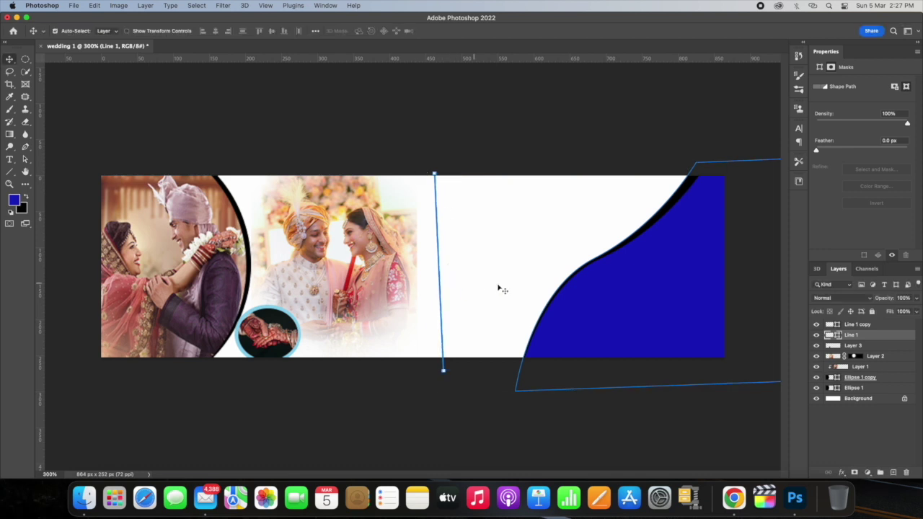
click(850, 326)
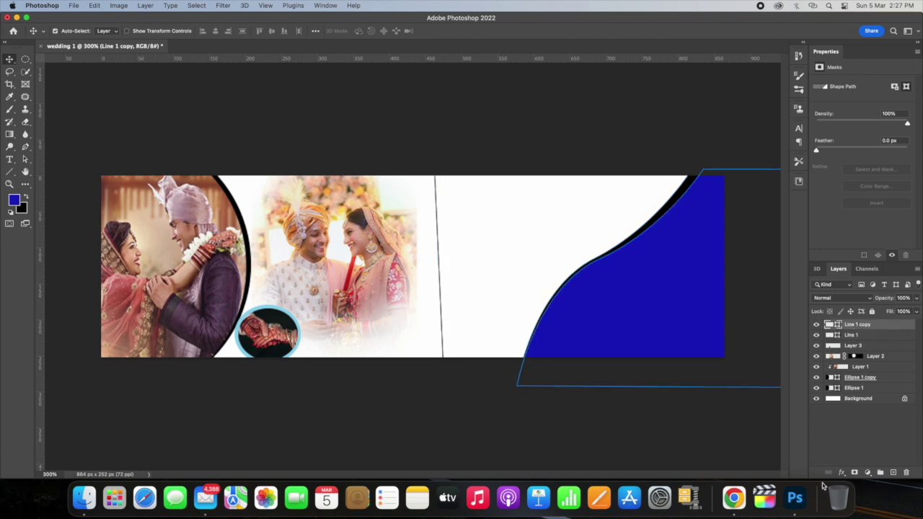
Scroll the Google wedding image results and preview the WedMeGood bridal golden-bokeh photo
click(733, 498)
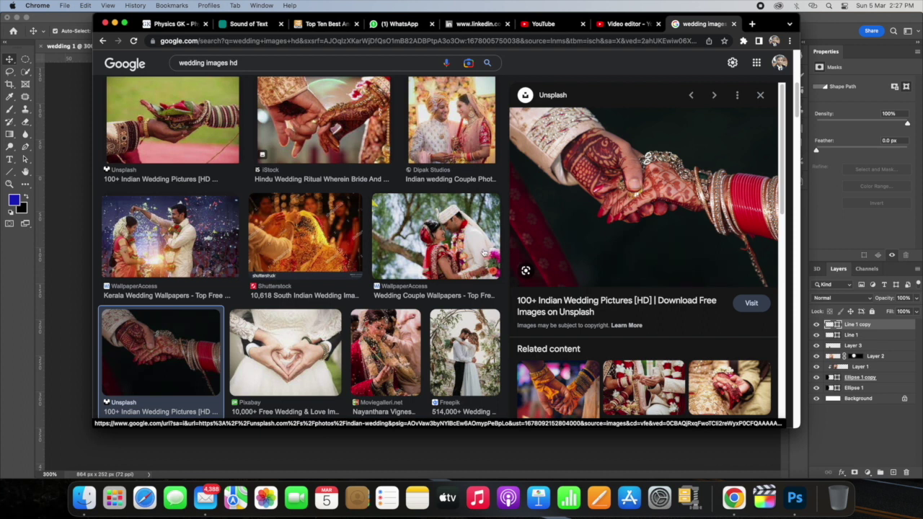
scroll(484, 251, down, 5)
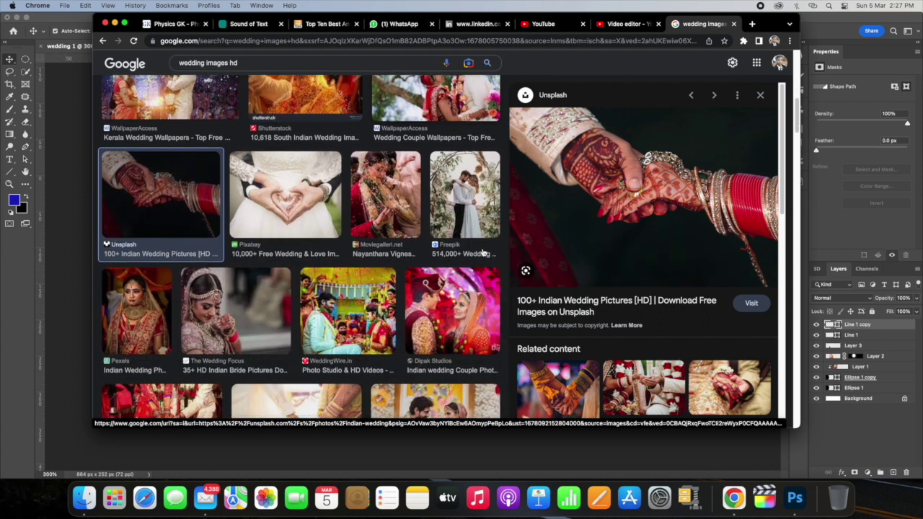
scroll(447, 253, down, 1)
scroll(447, 253, down, 3)
scroll(447, 253, down, 3)
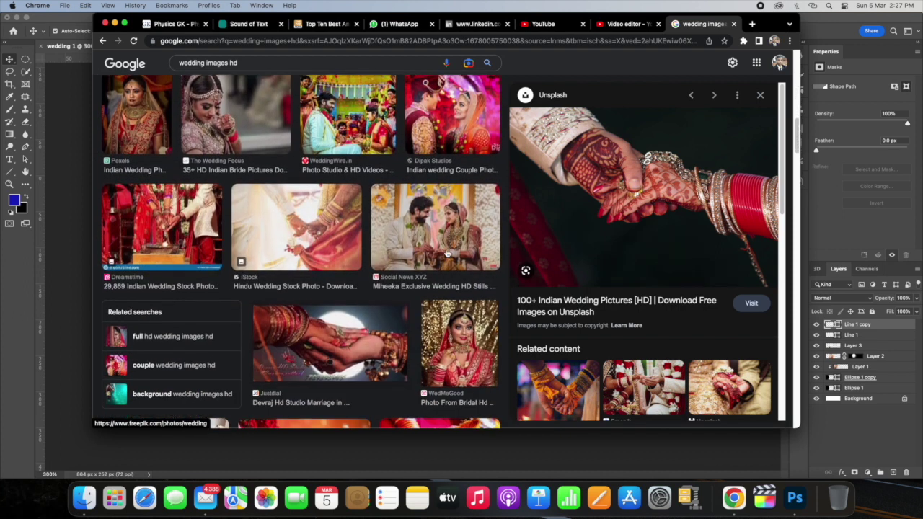
scroll(447, 253, down, 2)
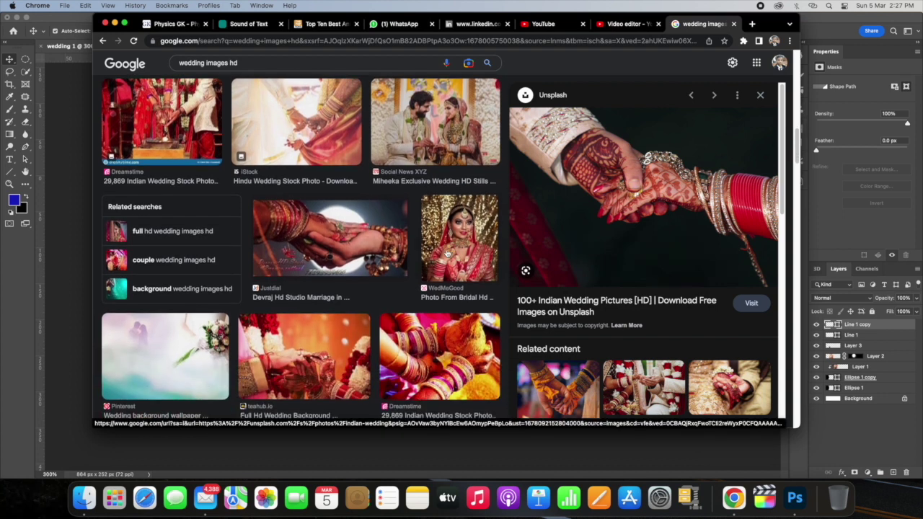
click(461, 244)
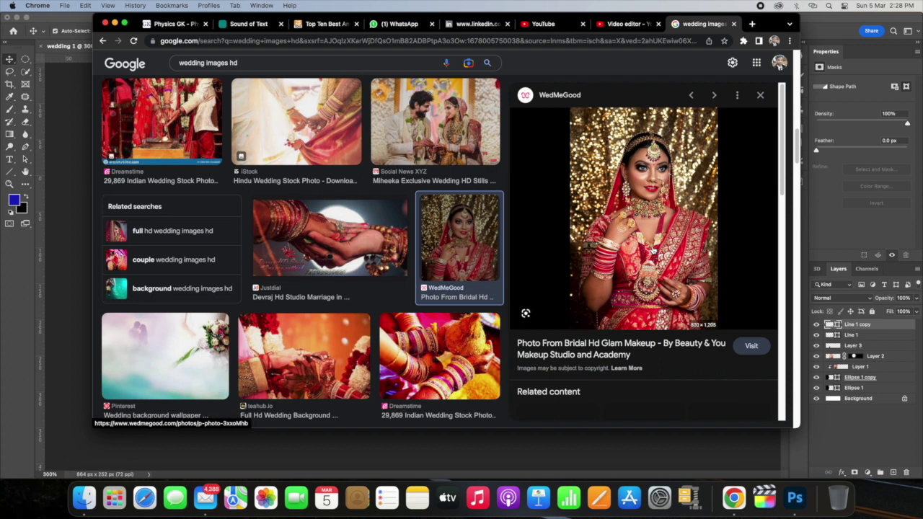
Copy the bridal photo and return to the Photoshop banner
right_click(652, 238)
click(684, 342)
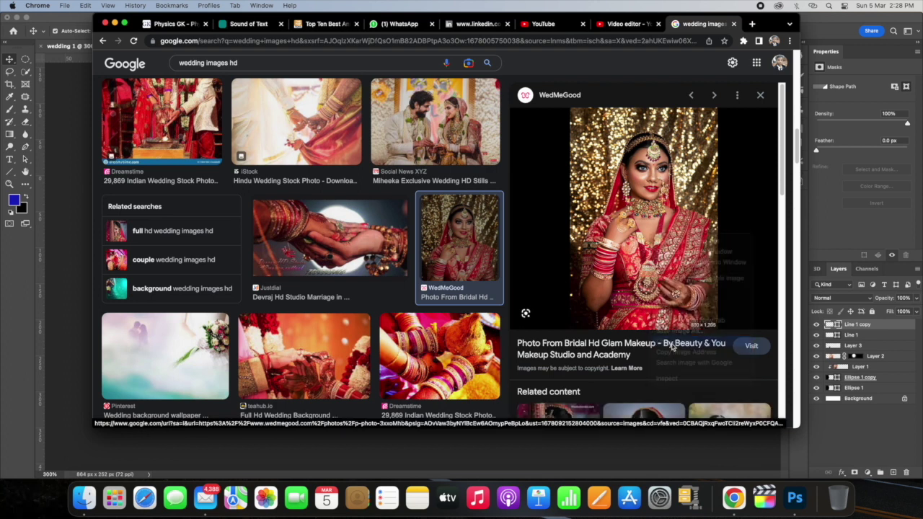
click(487, 454)
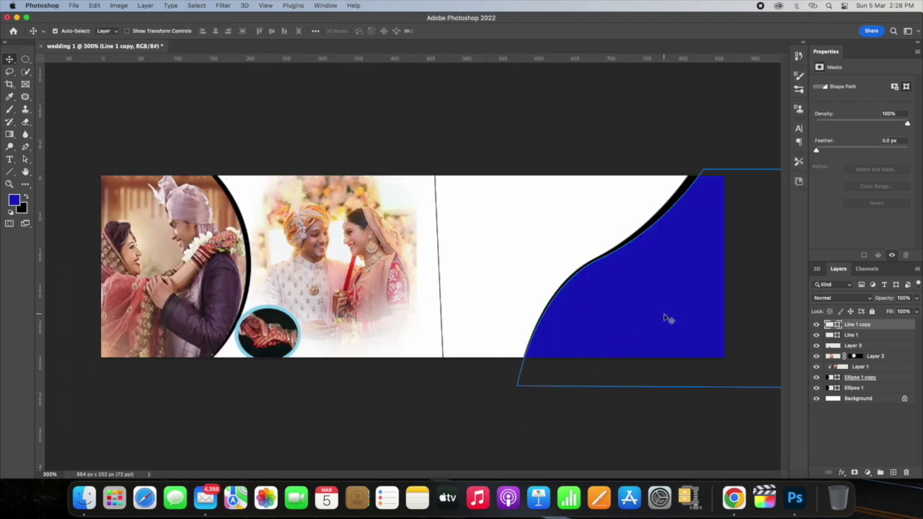
Paste the bridal bokeh photo and scale it onto the banner's right end
key(super+v)
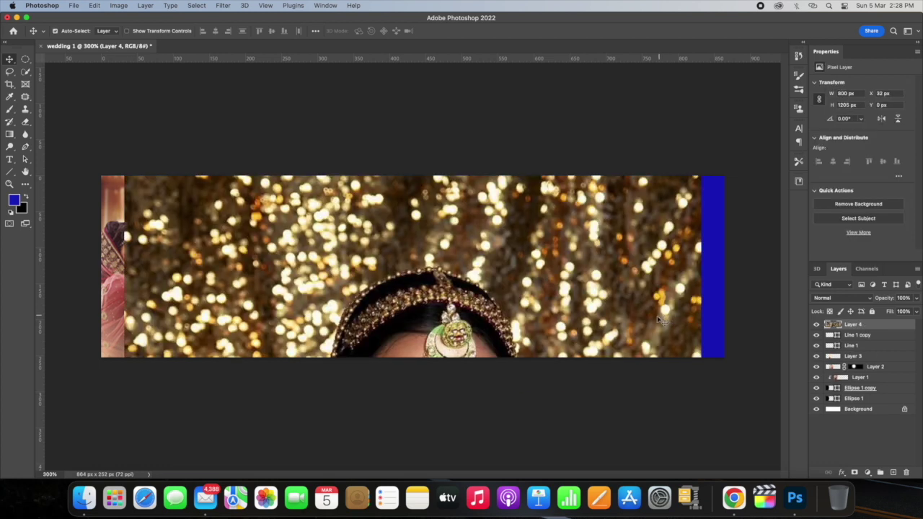
key(super+t)
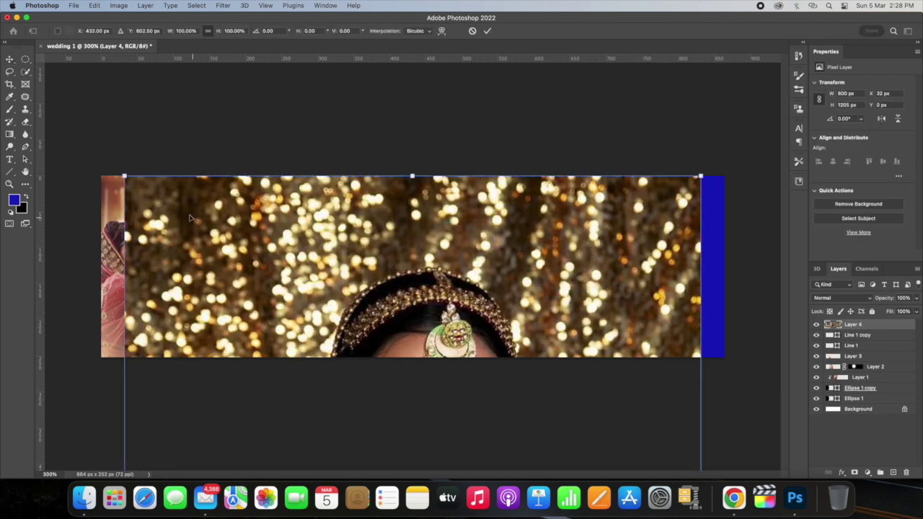
drag(125, 177, 430, 377)
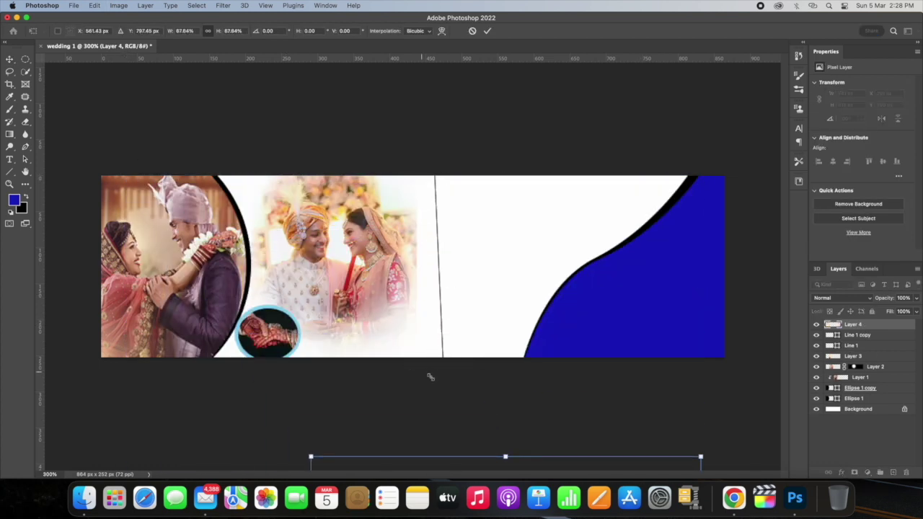
drag(477, 459, 412, 126)
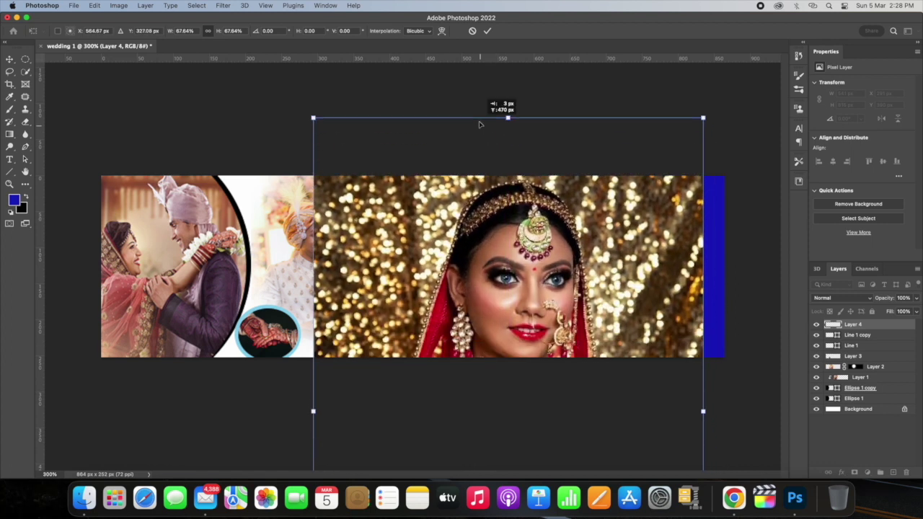
drag(313, 117, 552, 263)
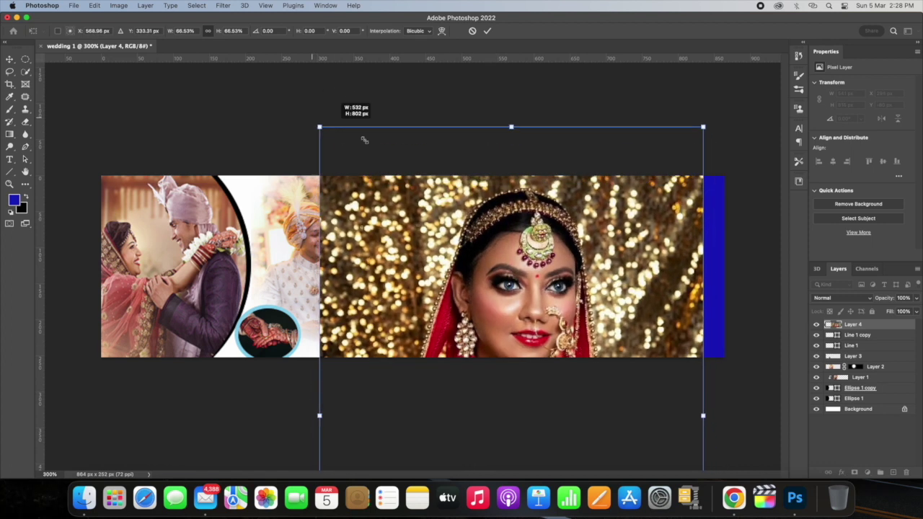
drag(577, 403, 649, 217)
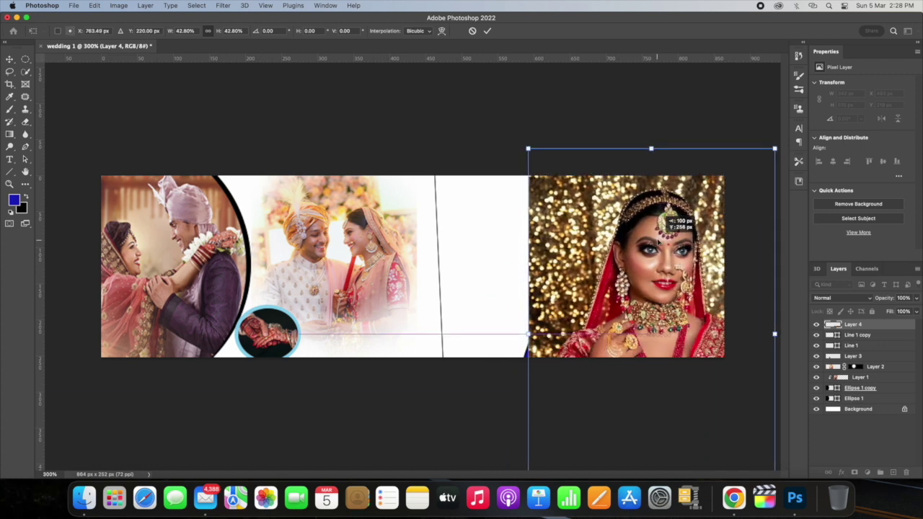
Clip the bride photo into the curved right-end shape
right_click(856, 324)
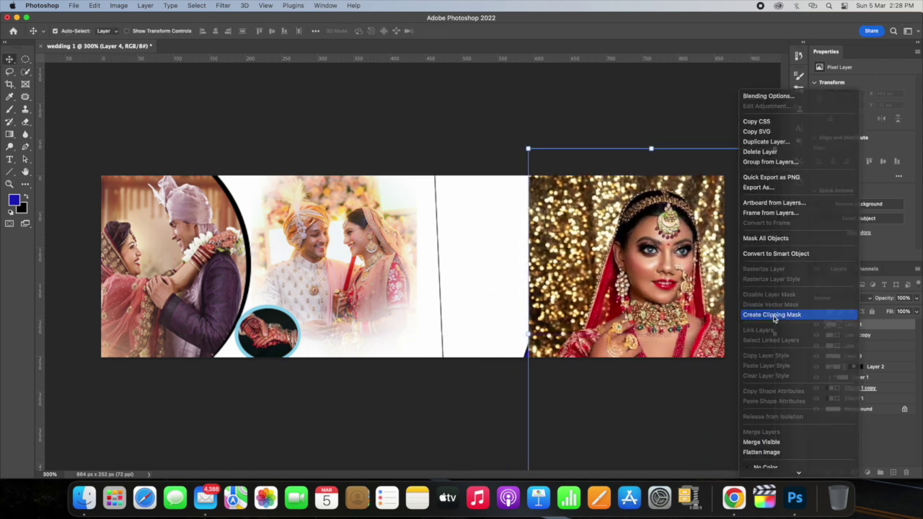
click(772, 314)
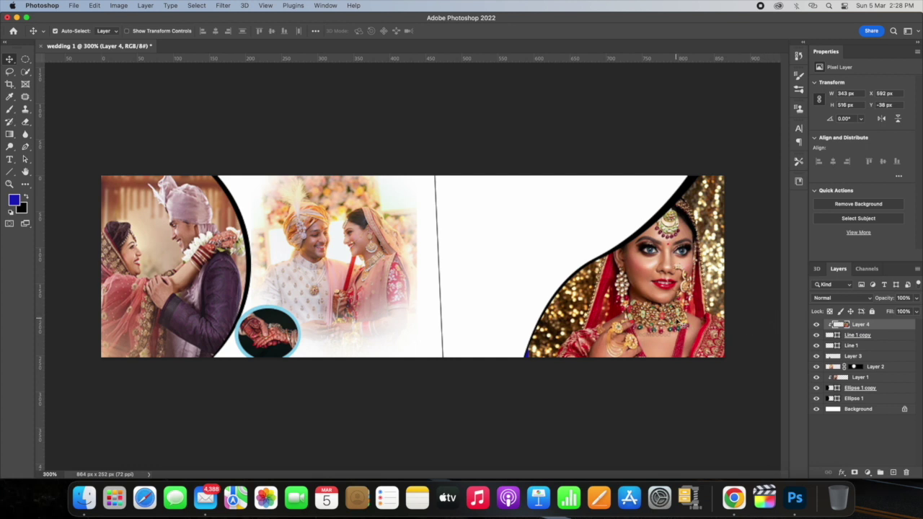
right_click(10, 171)
Draw a blue rounded rectangle (10 px radius) in the banner's white middle area
click(47, 171)
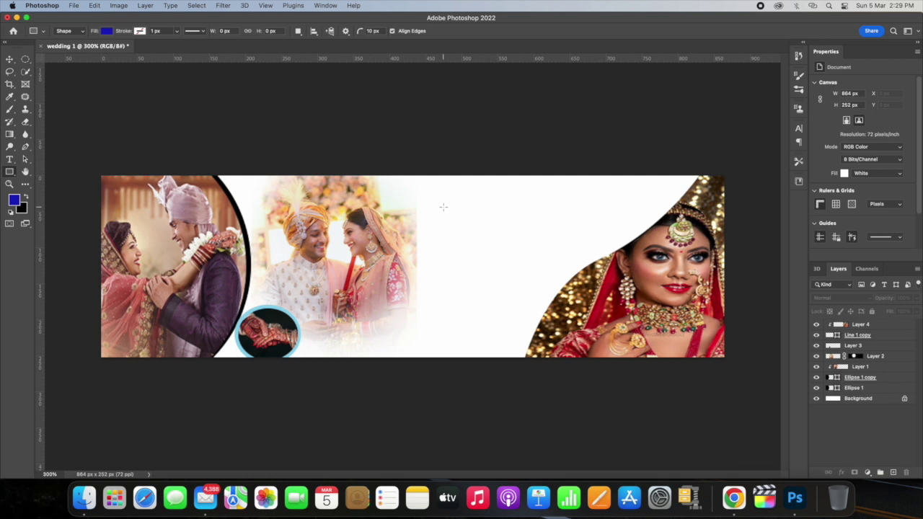
drag(424, 187, 490, 305)
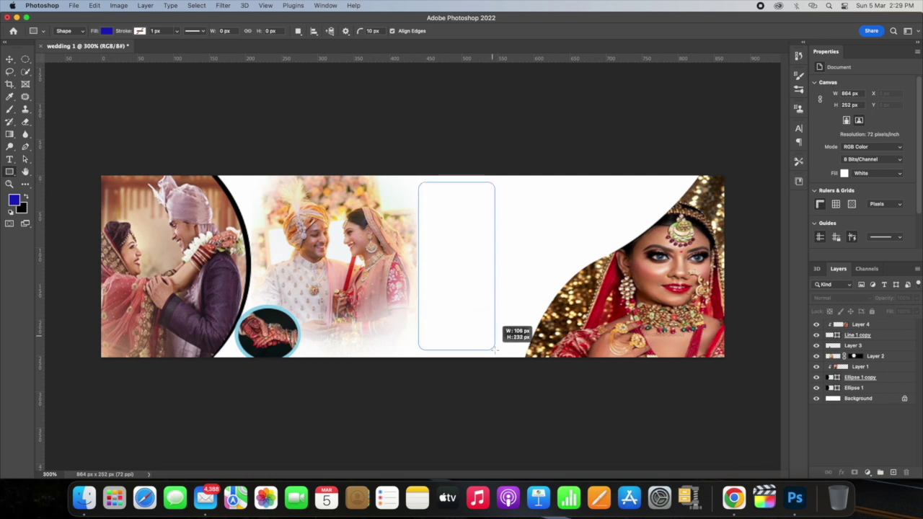
drag(490, 304, 523, 357)
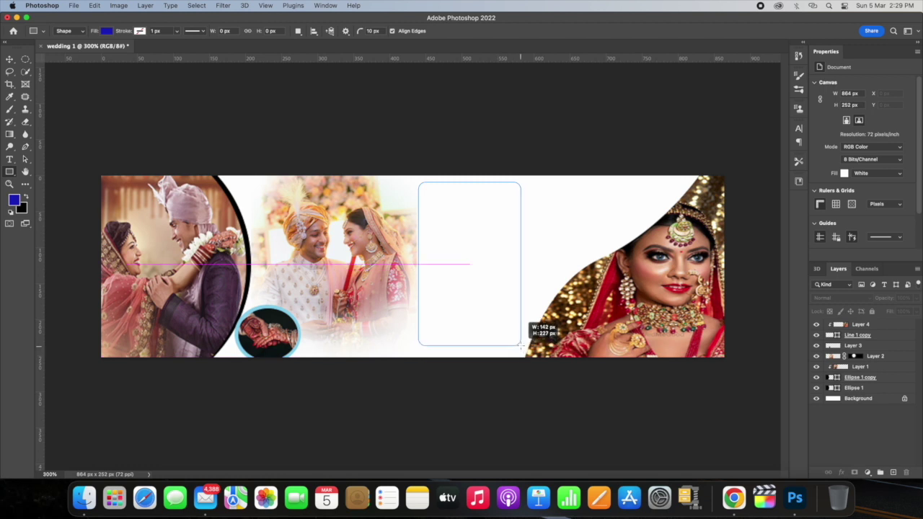
drag(520, 352, 514, 347)
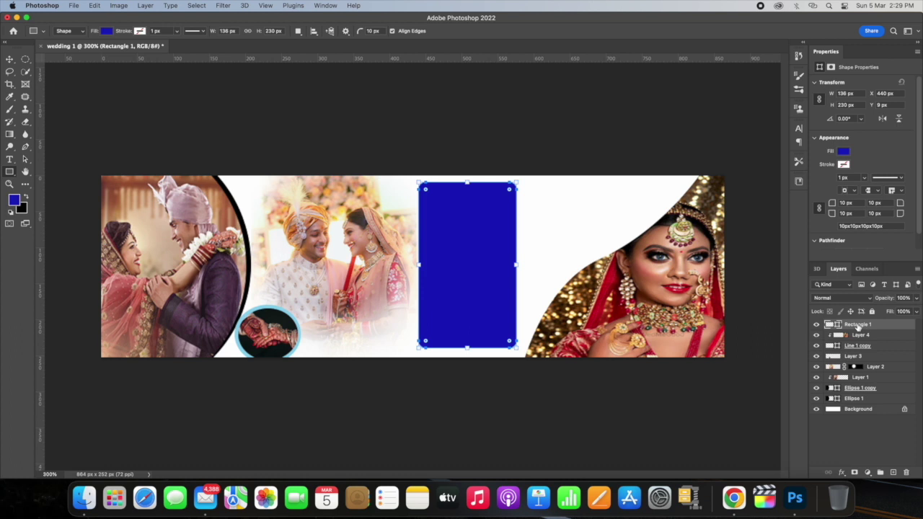
Duplicate the rectangle and scale the original Rectangle 1 up to about 106%
key(ctrl+j)
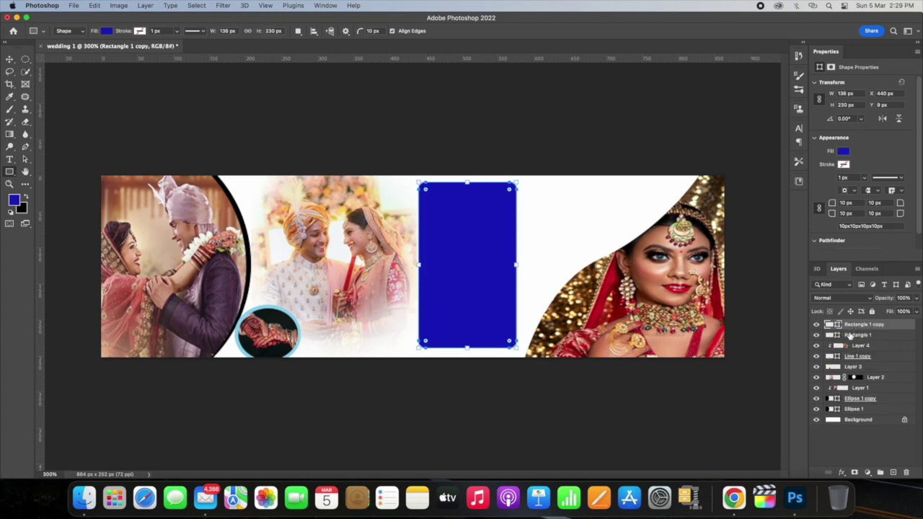
click(855, 334)
key(ctrl+t)
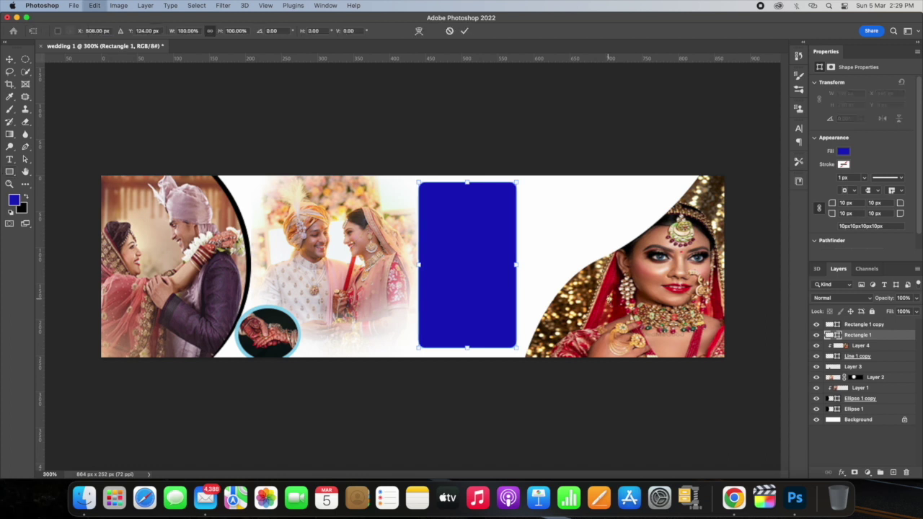
drag(515, 349, 523, 353)
drag(417, 182, 414, 178)
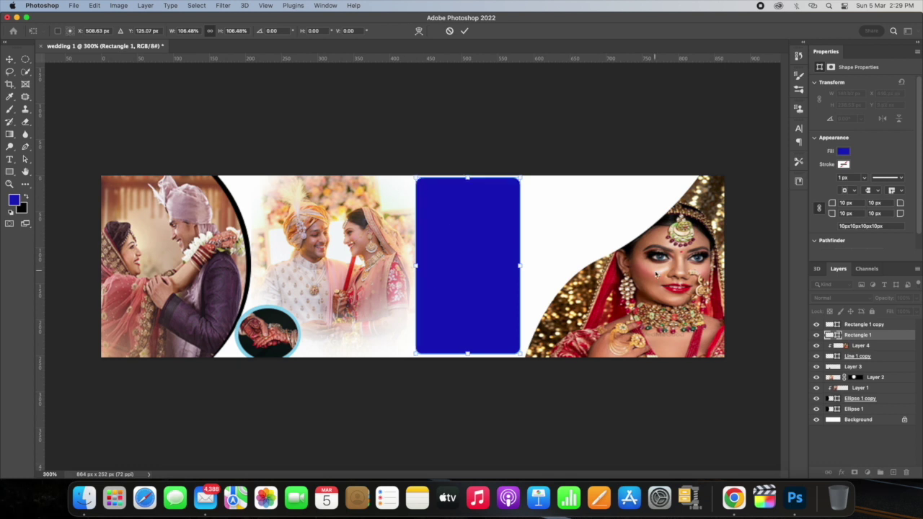
key(Return)
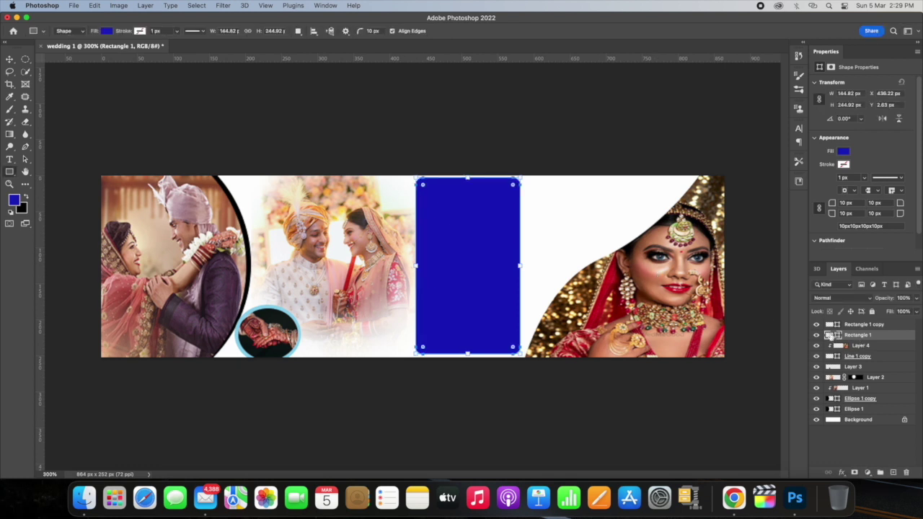
Fill Rectangle 1 with black and centre the blue Rectangle 1 copy inside it
double_click(828, 336)
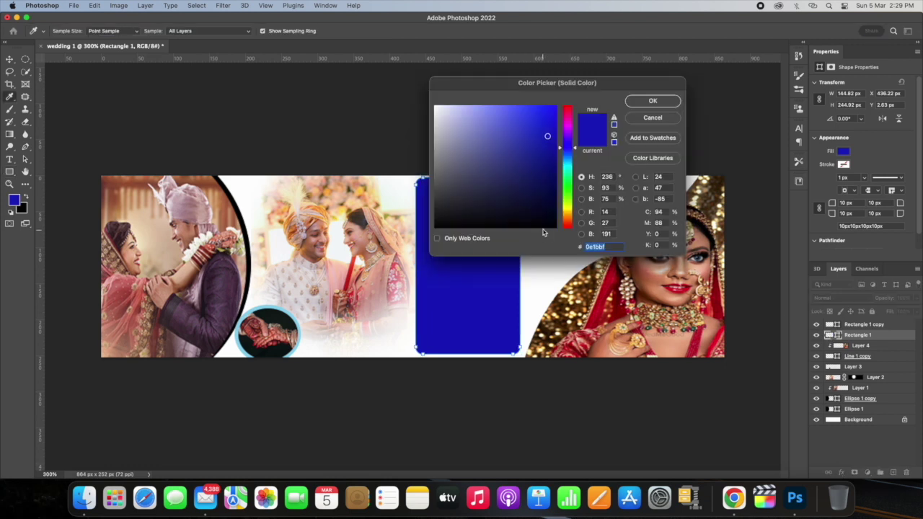
click(653, 107)
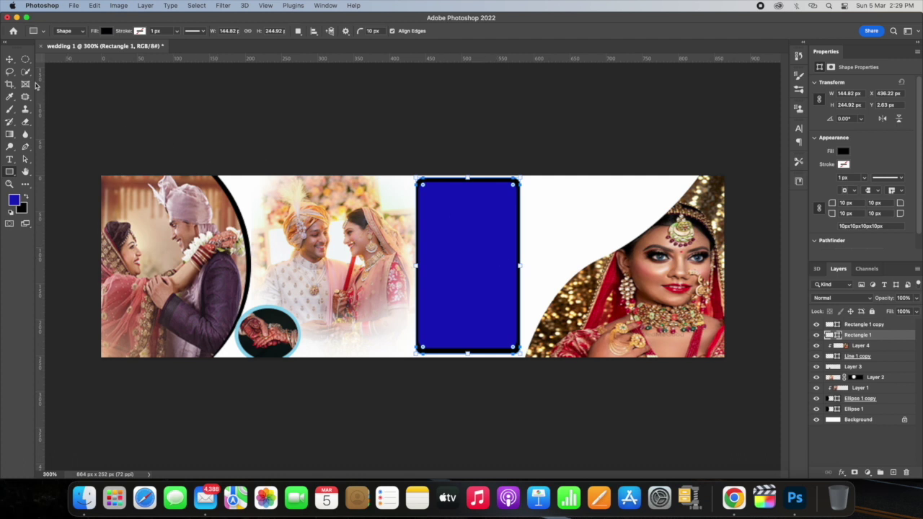
click(9, 59)
drag(457, 257, 459, 260)
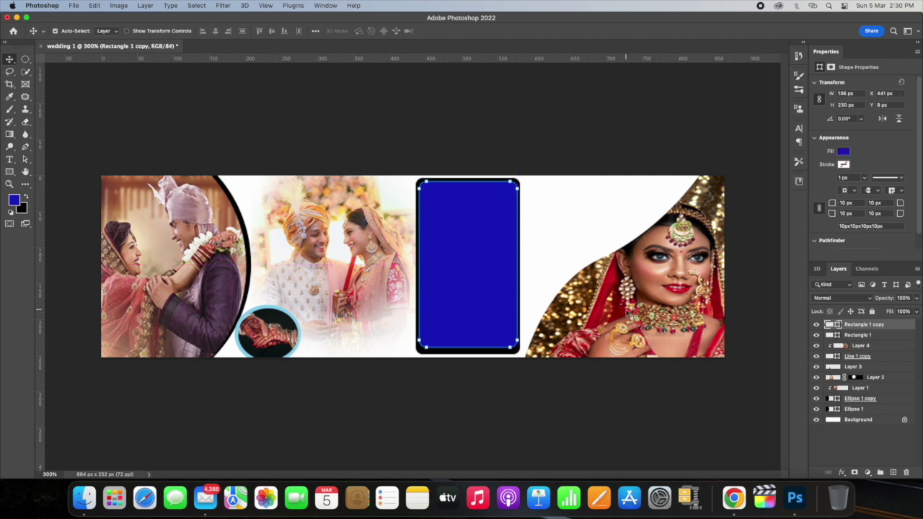
Scroll the Google wedding image results and preview the Peakpx Indian bride photo
click(734, 498)
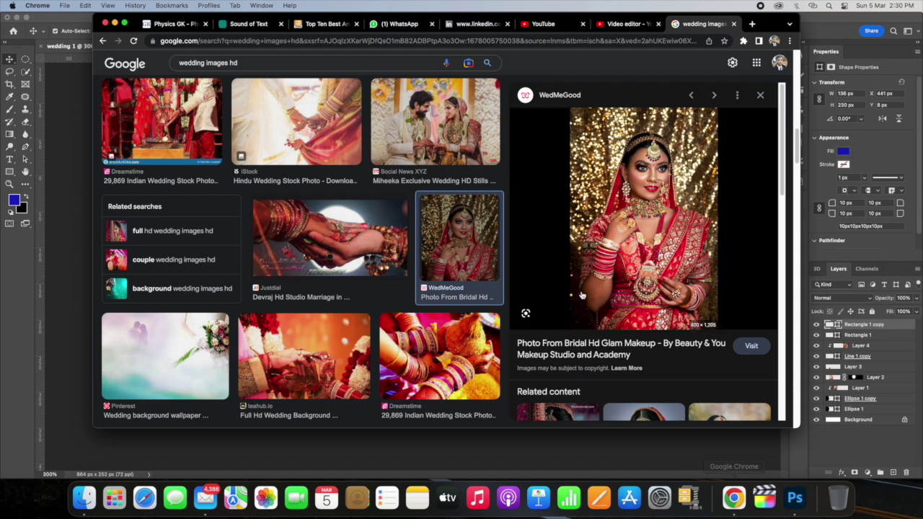
scroll(422, 283, down, 3)
scroll(422, 283, down, 2)
scroll(421, 283, down, 3)
scroll(421, 283, down, 3)
scroll(422, 283, down, 3)
scroll(421, 284, down, 2)
scroll(422, 283, down, 1)
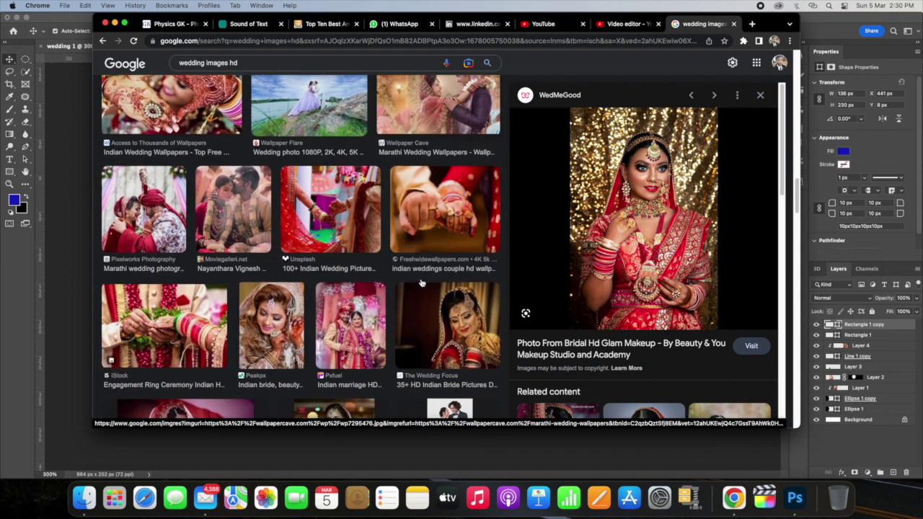
scroll(346, 296, down, 1)
click(279, 300)
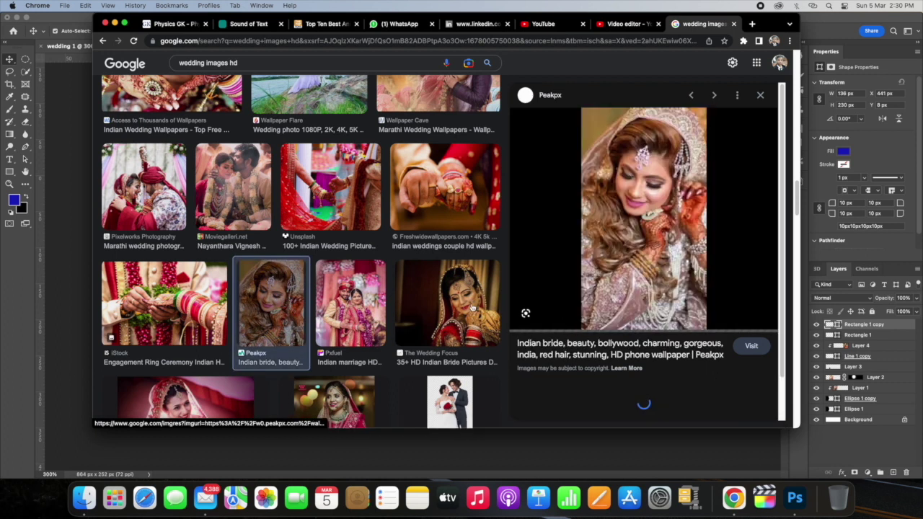
Copy the Peakpx bride image and return to the Photoshop banner
right_click(654, 235)
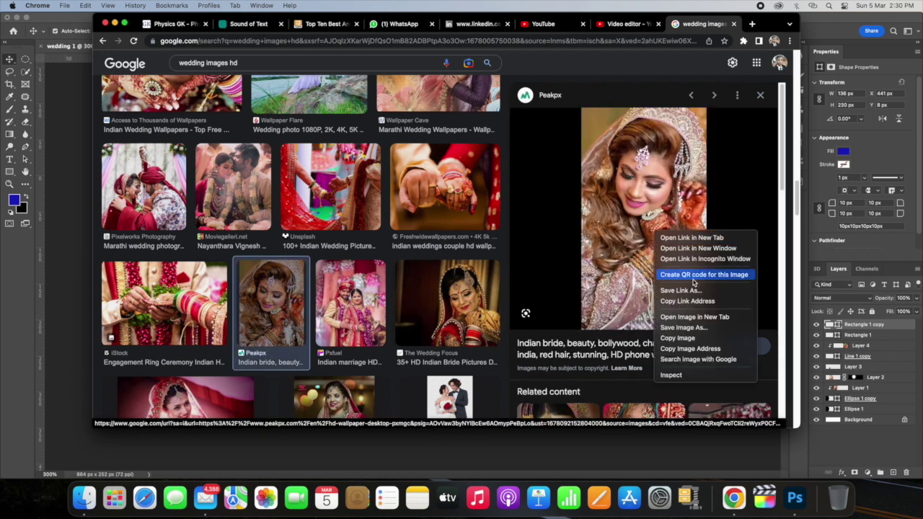
click(693, 341)
click(471, 449)
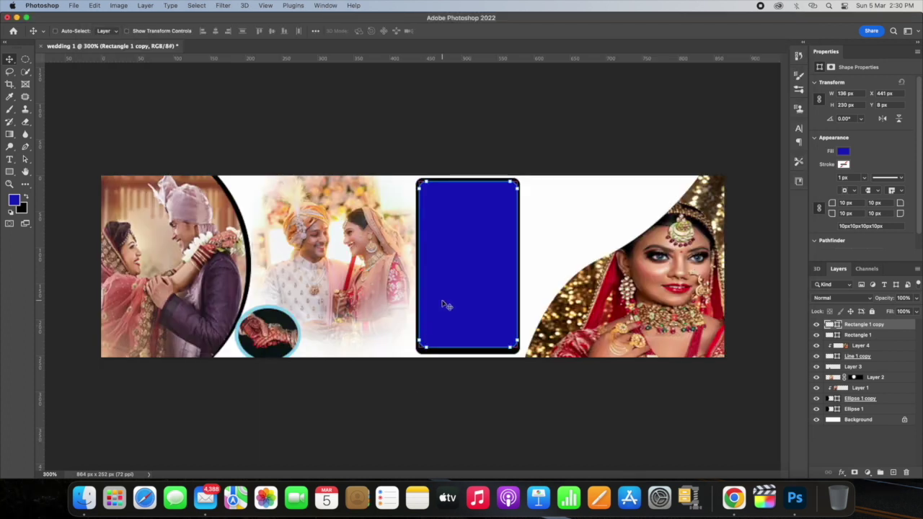
Paste the bride photo into the banner and shrink it toward the middle area
key(super+v)
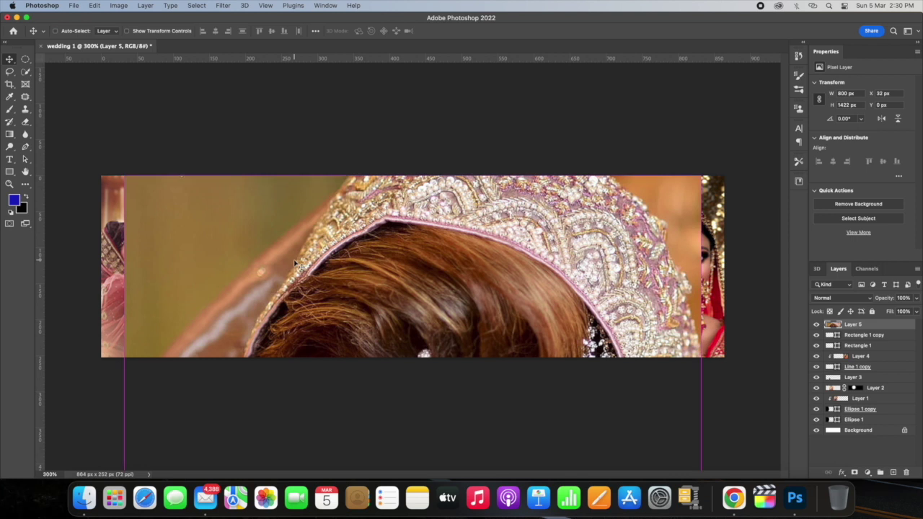
key(super+t)
mouse_move(123, 176)
mouse_down()
mouse_move(395, 461)
mouse_move(328, 125)
mouse_up()
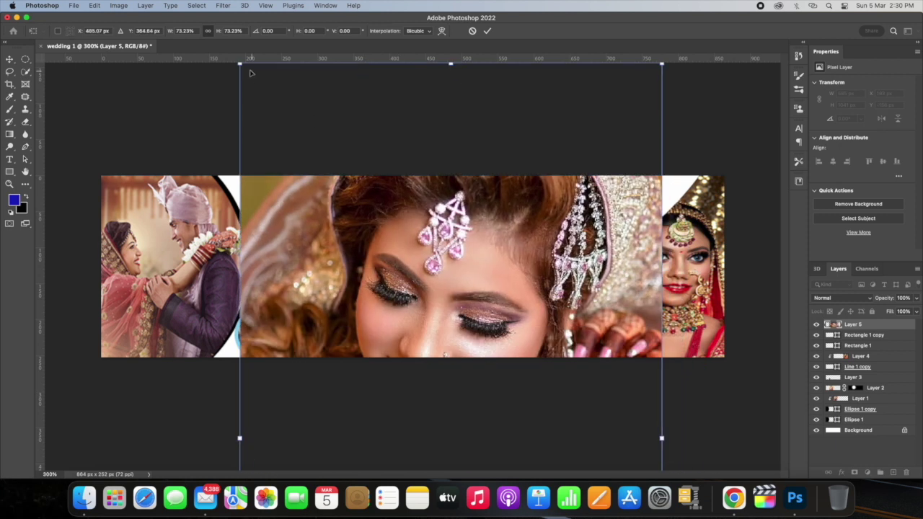
mouse_move(250, 73)
mouse_down()
mouse_move(506, 364)
mouse_move(359, 139)
mouse_move(465, 211)
mouse_up()
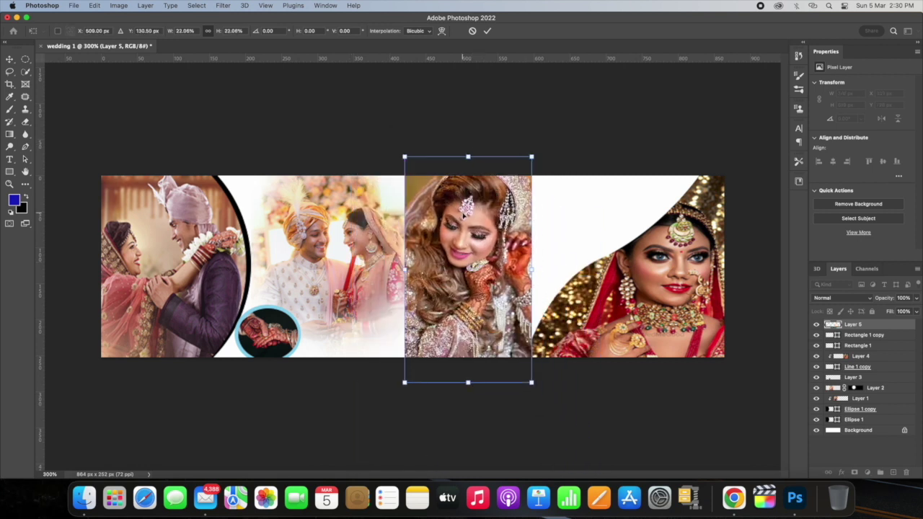
Clip the bride photo into the rounded rectangle and fit it at 155 × 276 px
right_click(865, 327)
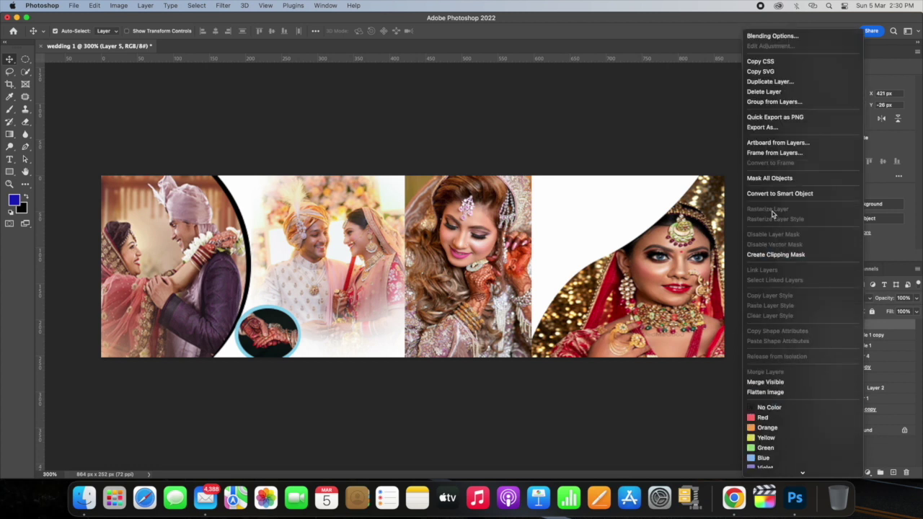
click(775, 256)
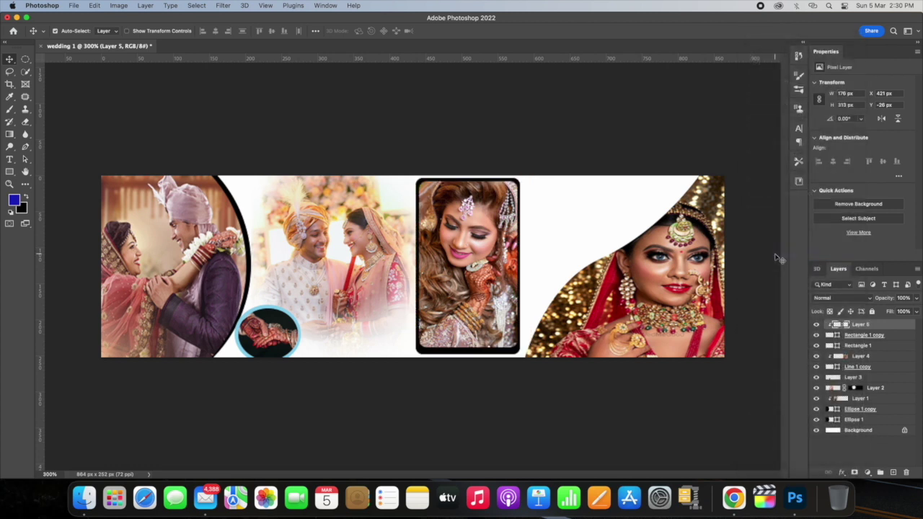
drag(602, 321, 602, 321)
key(ctrl+t)
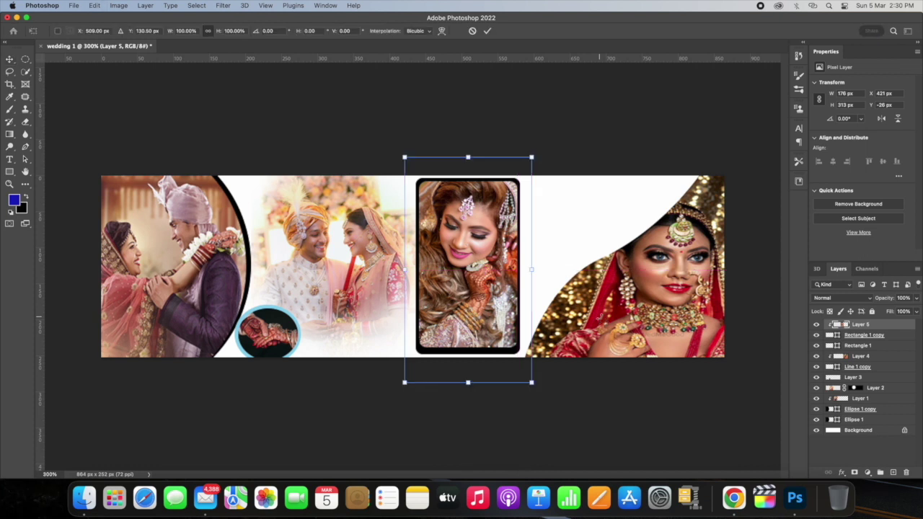
drag(532, 385, 520, 362)
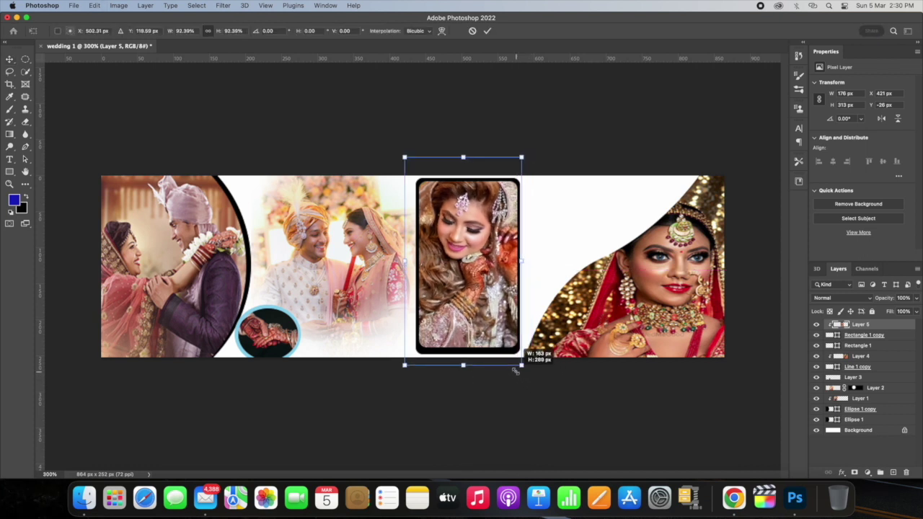
drag(486, 294, 486, 315)
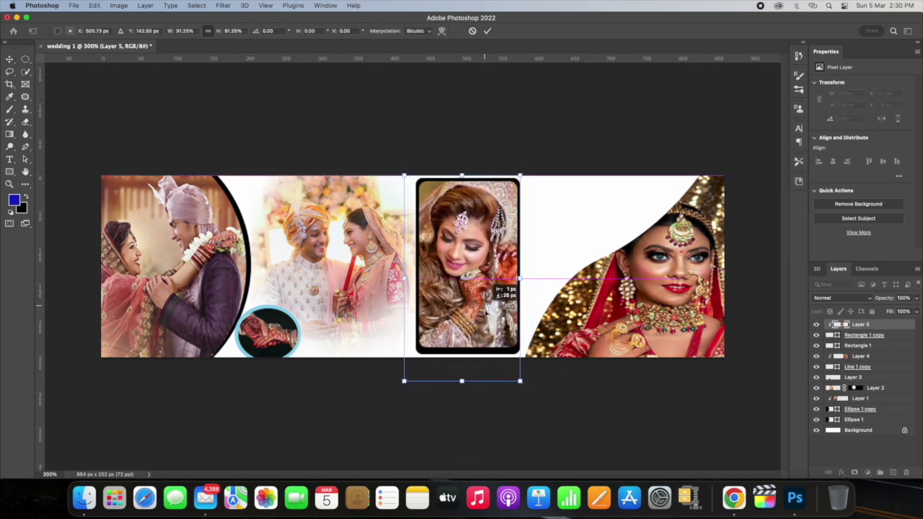
drag(521, 384, 510, 364)
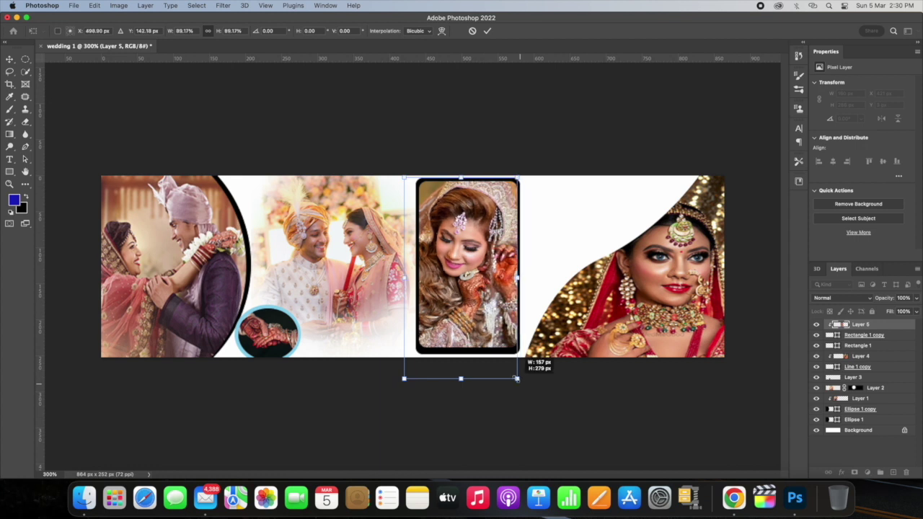
drag(462, 307, 468, 310)
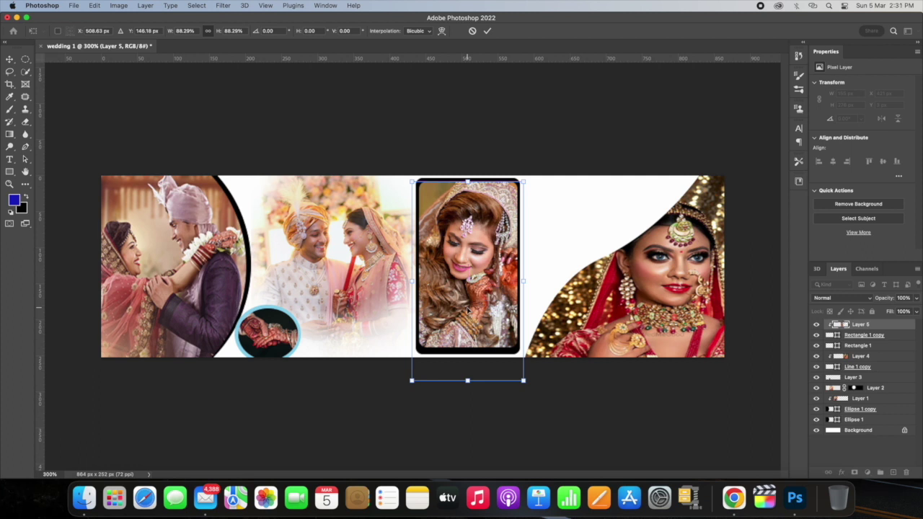
key(Return)
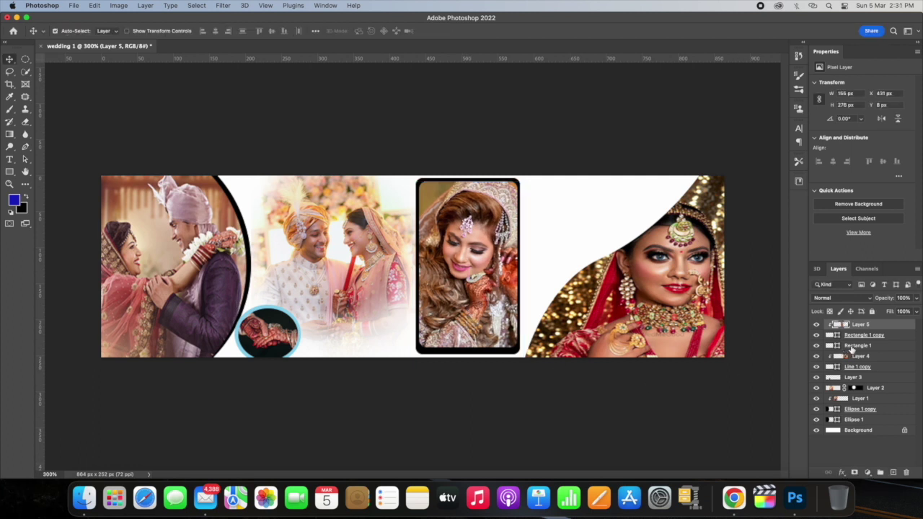
Draw a blue ellipse between the two bride photos and move it up and left
click(9, 171)
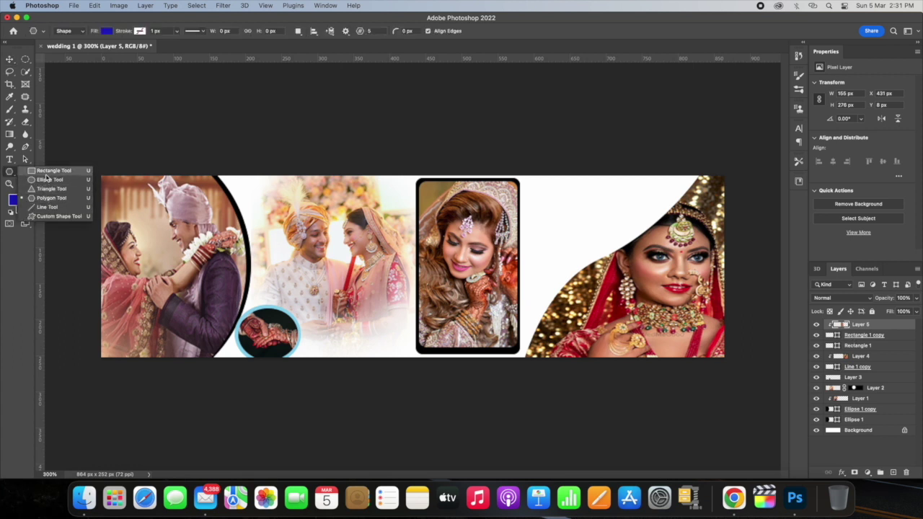
click(48, 179)
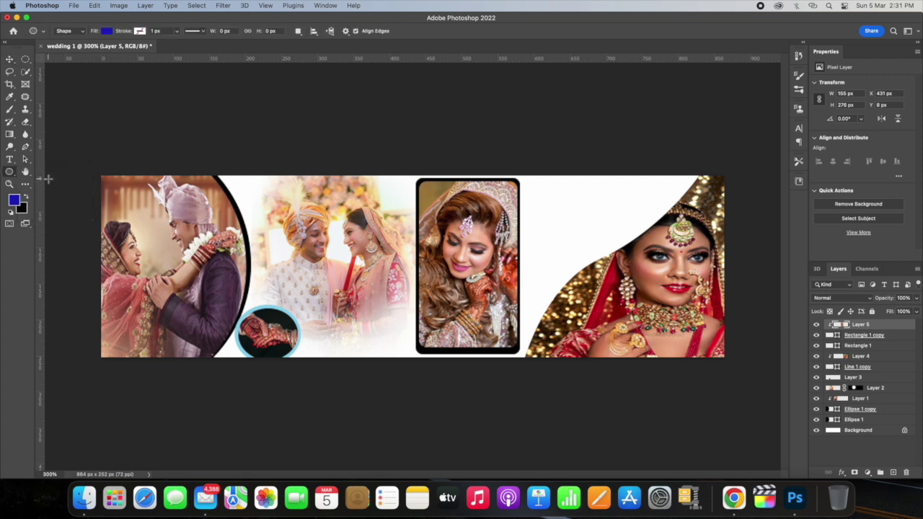
drag(540, 191, 617, 264)
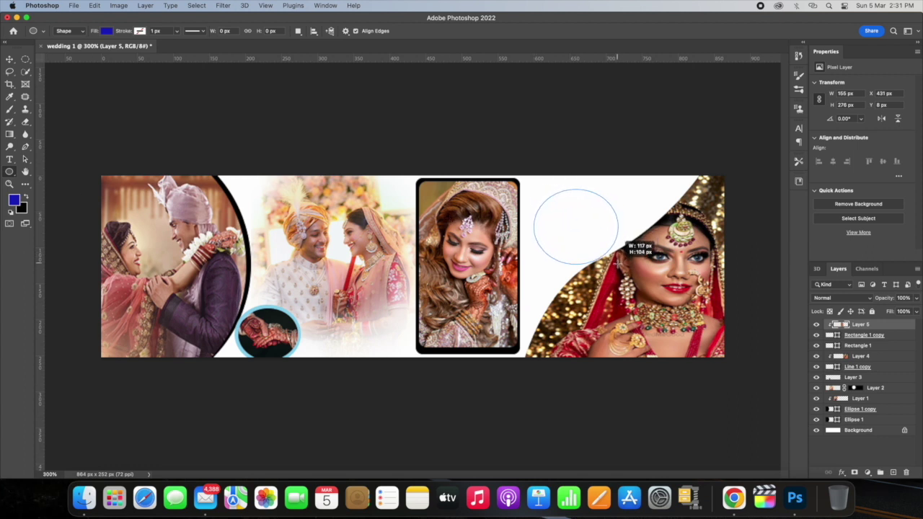
drag(573, 217, 576, 224)
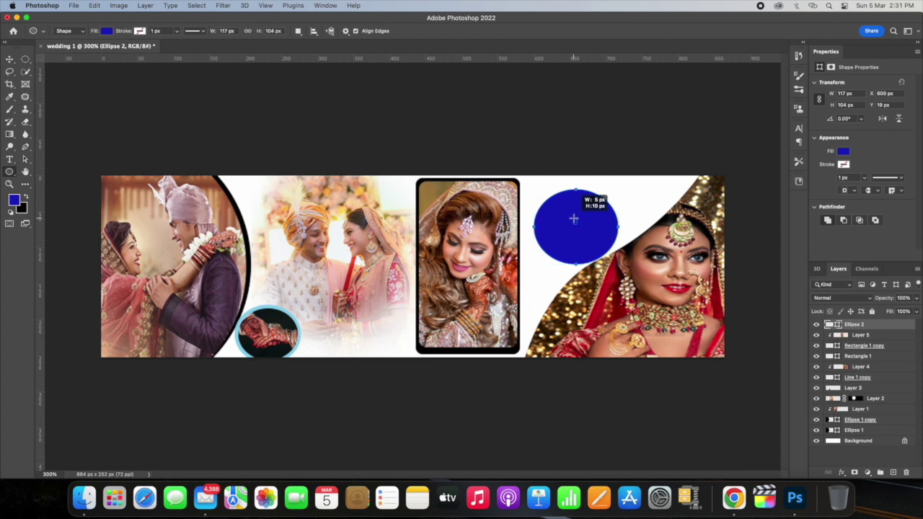
key(cmd+z)
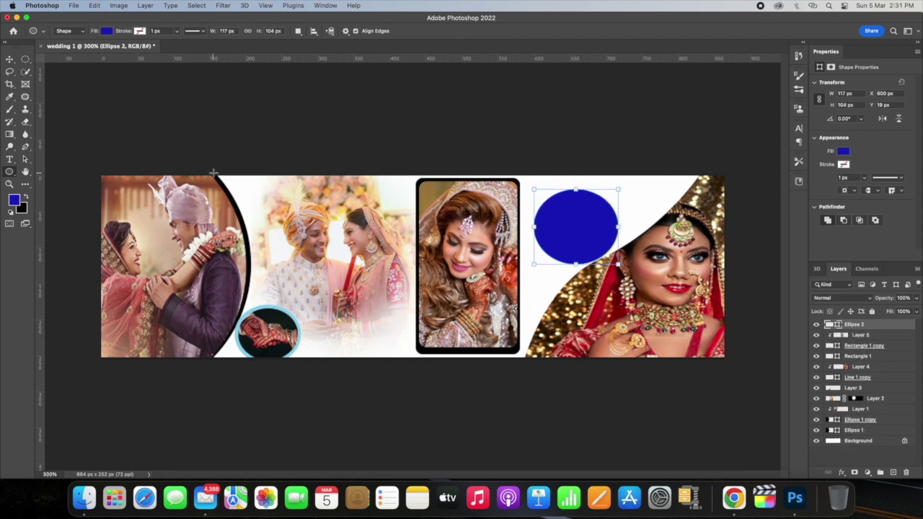
click(9, 59)
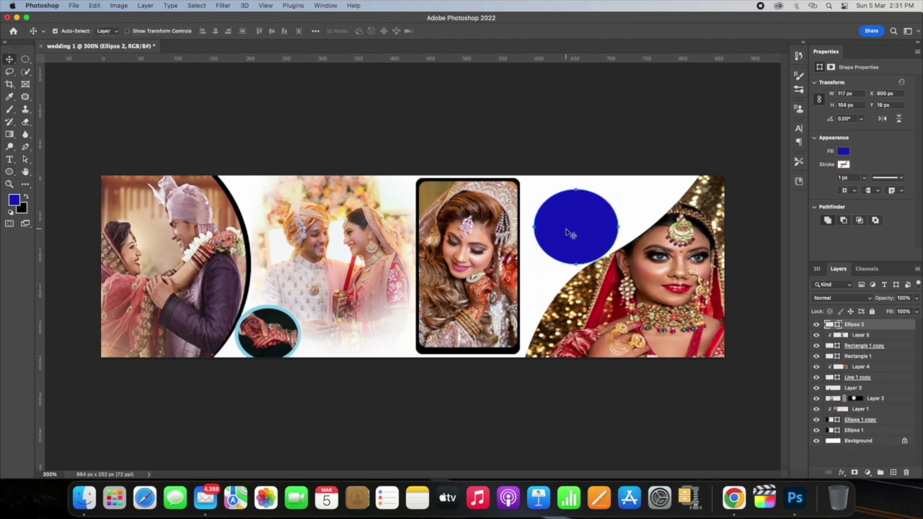
drag(570, 235, 564, 225)
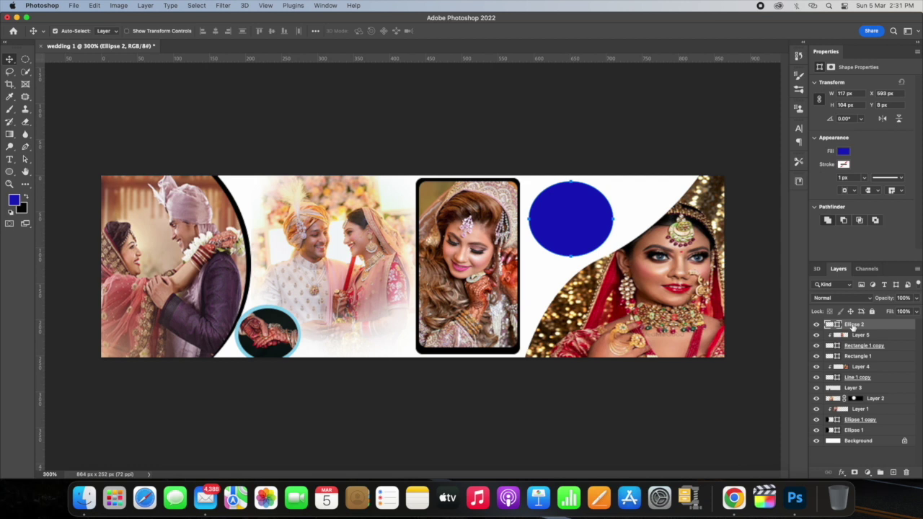
Duplicate the blue oval and enlarge the original Ellipse 2 to about 130 × 114 px
key(super+j)
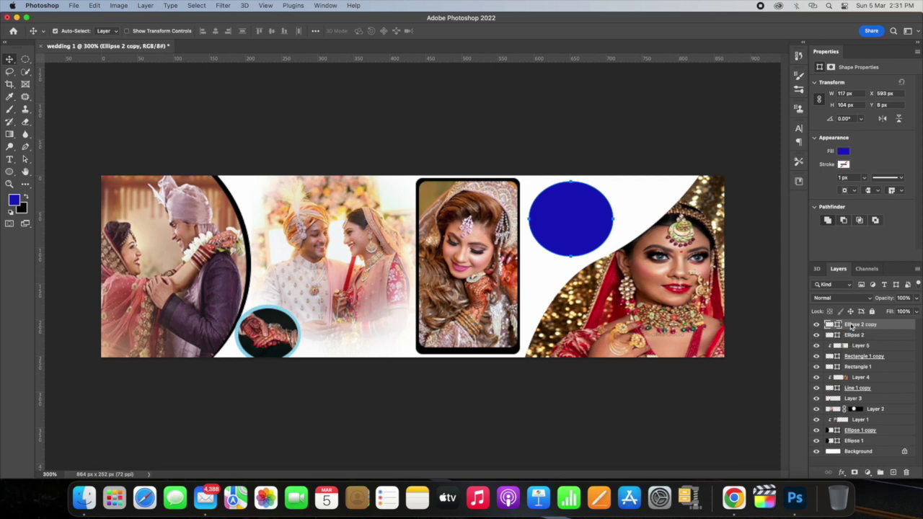
click(855, 335)
key(super+t)
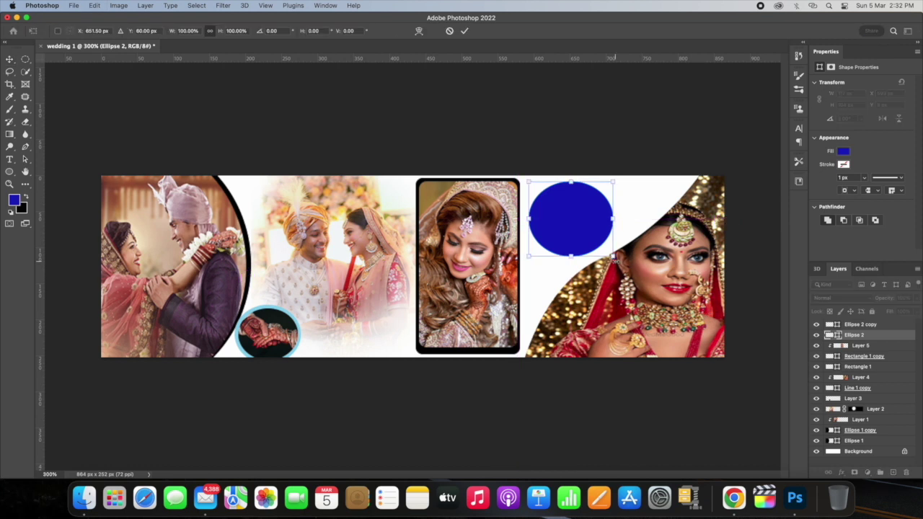
drag(613, 256, 618, 261)
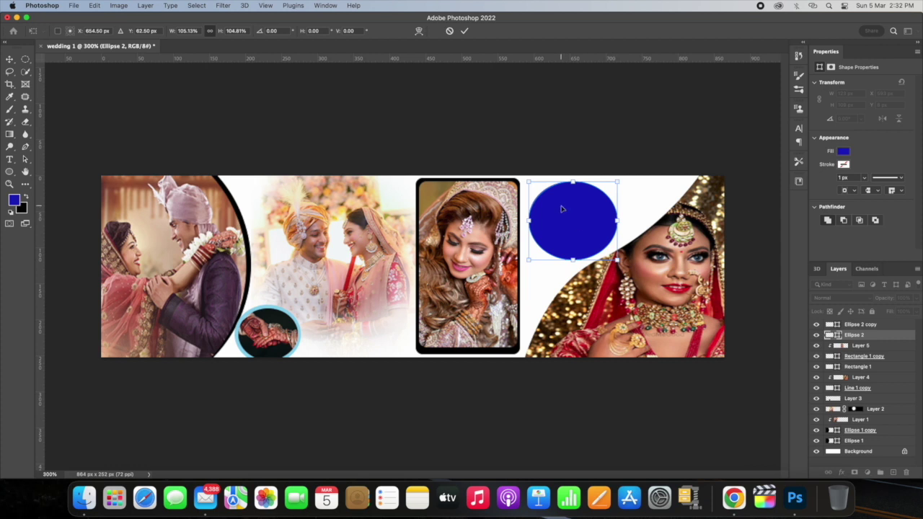
drag(529, 181, 524, 178)
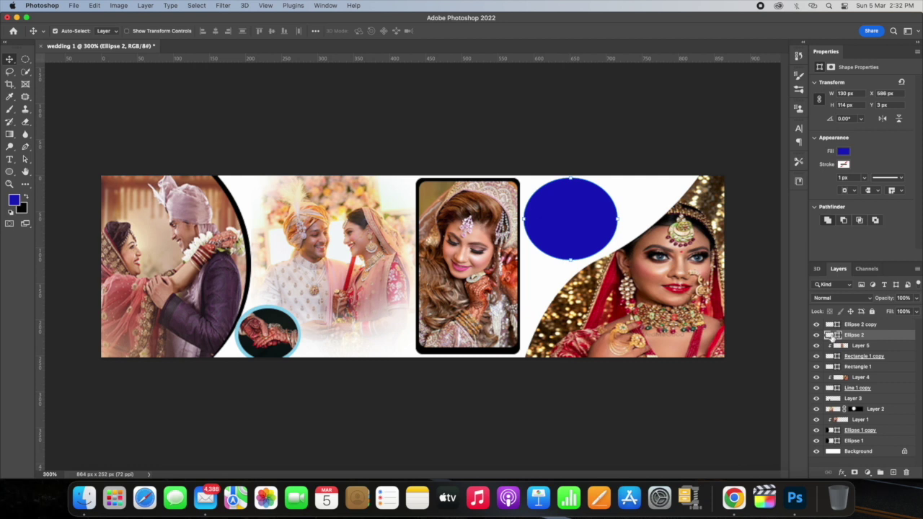
double_click(829, 336)
Fill Ellipse 2 with black (000000) and nudge it one pixel right
click(553, 228)
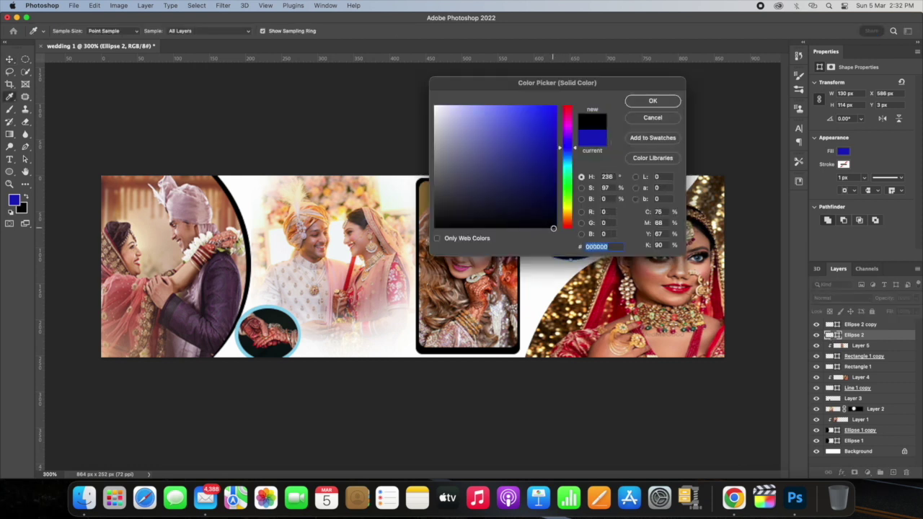
click(651, 101)
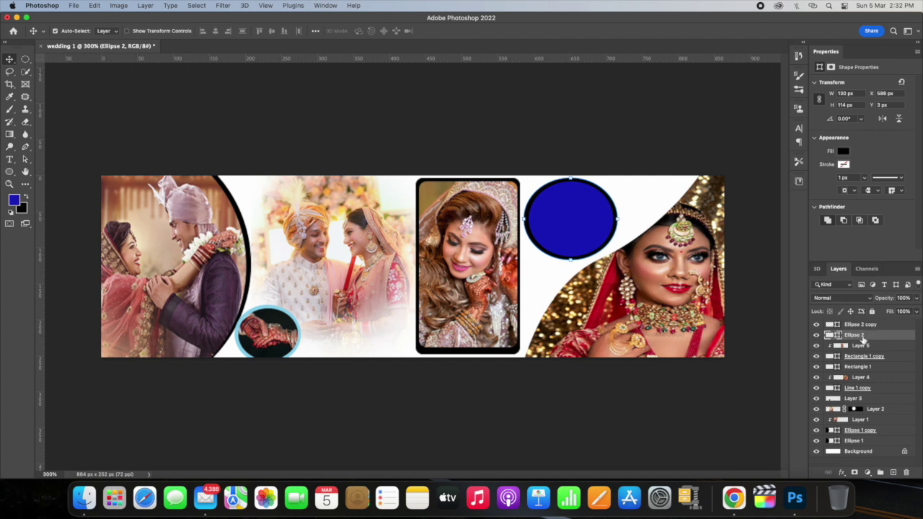
key(Down)
key(Down)
key(Up)
key(Right)
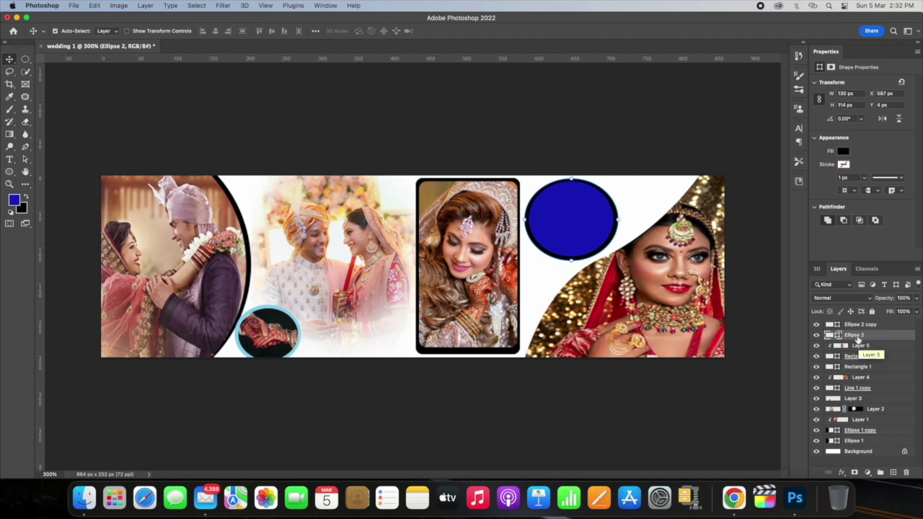
click(858, 324)
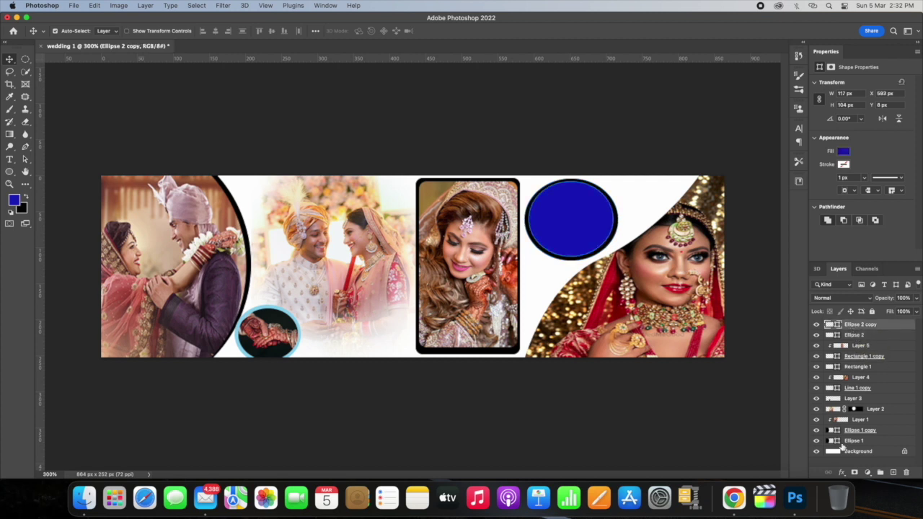
Copy The Wedding Focus bride portrait from Chrome's image results and return to Photoshop
click(734, 498)
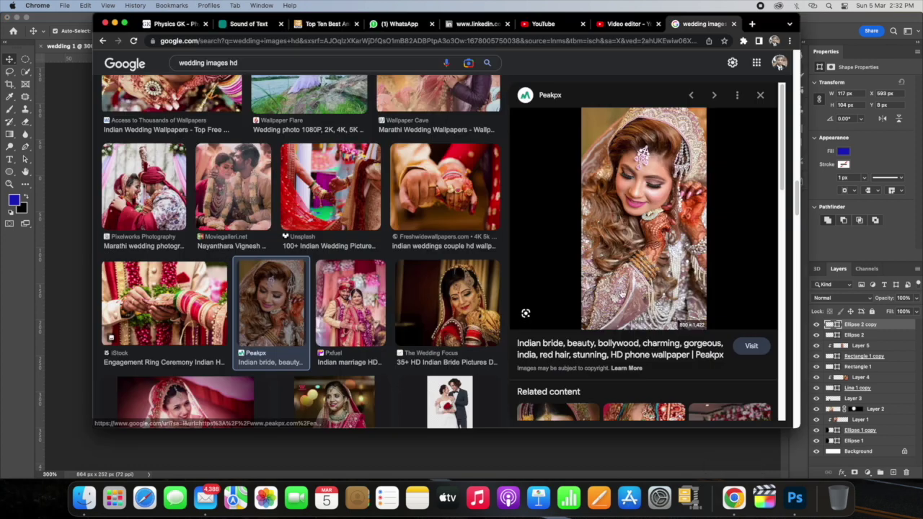
click(464, 303)
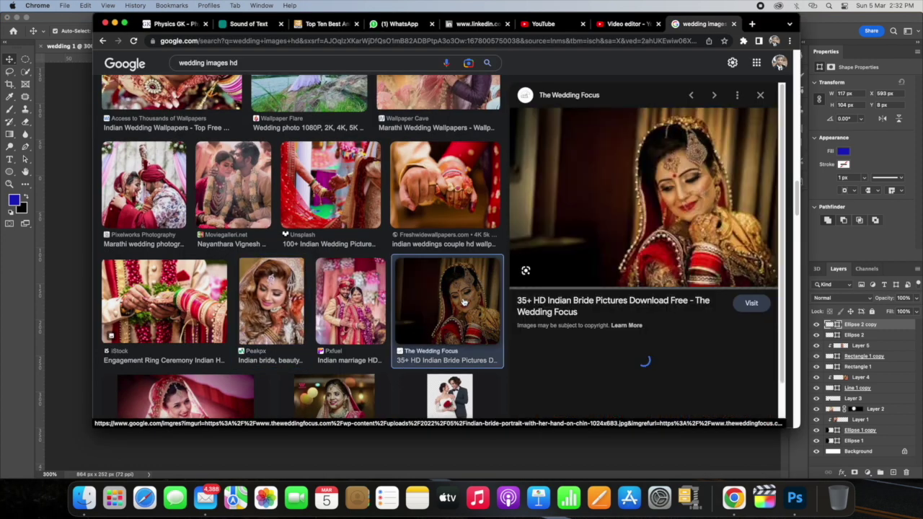
right_click(651, 219)
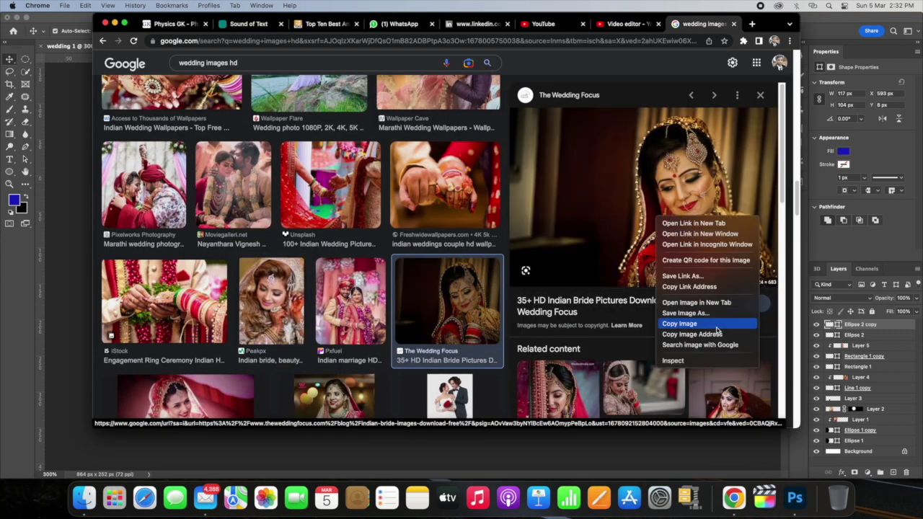
click(692, 327)
click(575, 445)
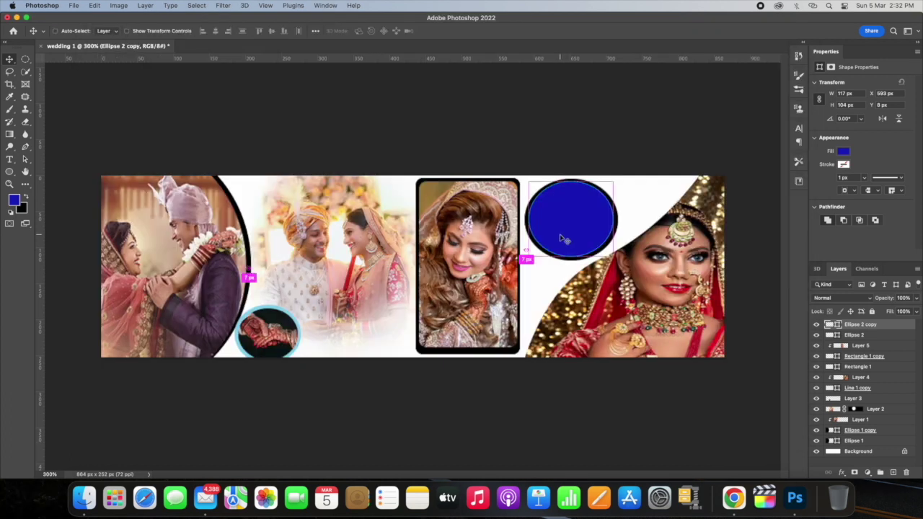
Paste the Wedding Focus portrait as Layer 6, shrink it, and move it over the blue circle
key(super+v)
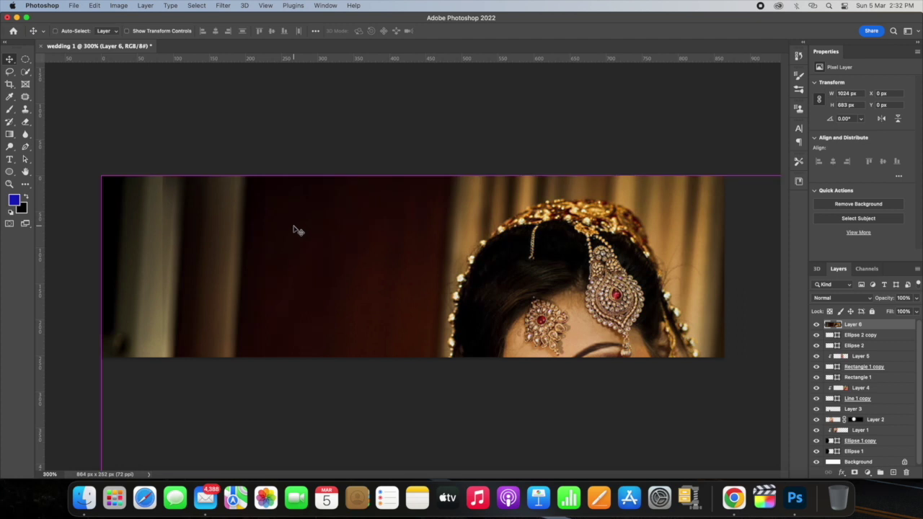
key(super+minus)
key(super+minus)
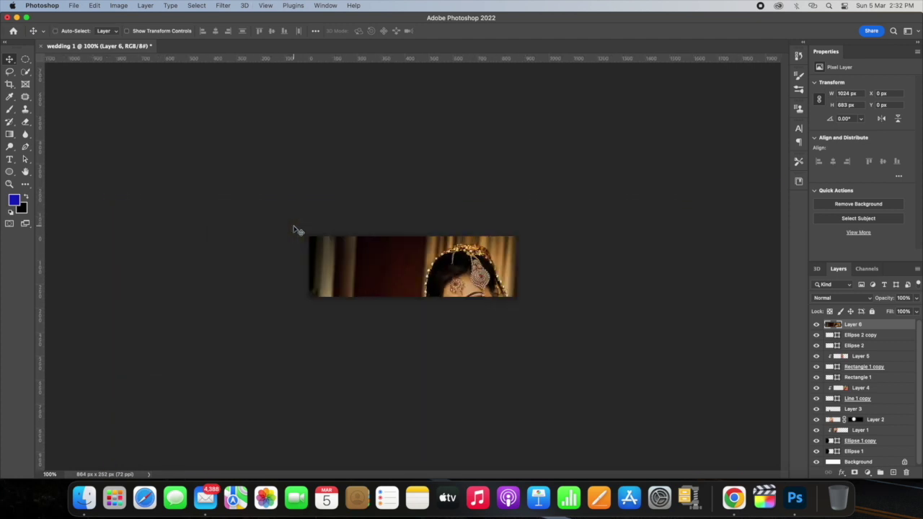
key(super+t)
mouse_move(310, 238)
mouse_down()
mouse_move(459, 348)
mouse_move(495, 356)
mouse_move(463, 256)
mouse_move(448, 241)
mouse_up()
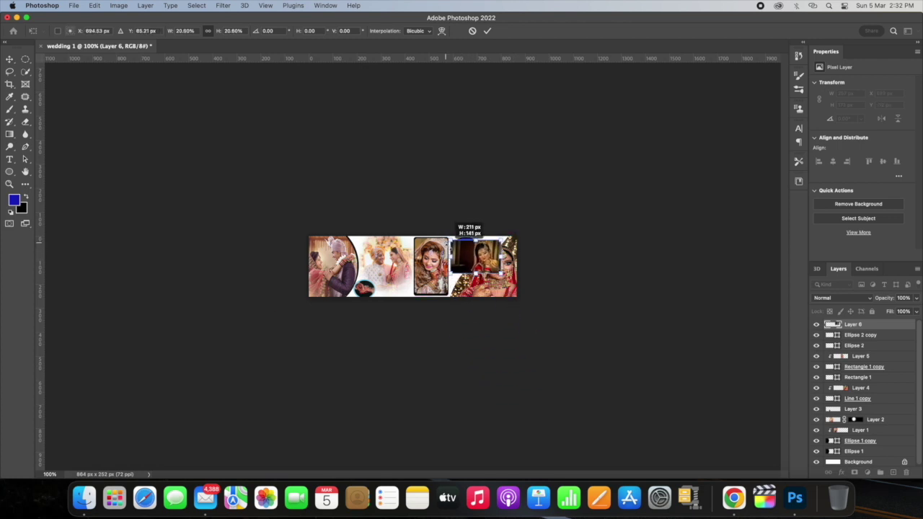
key(super+plus)
key(super+plus)
key(super+plus)
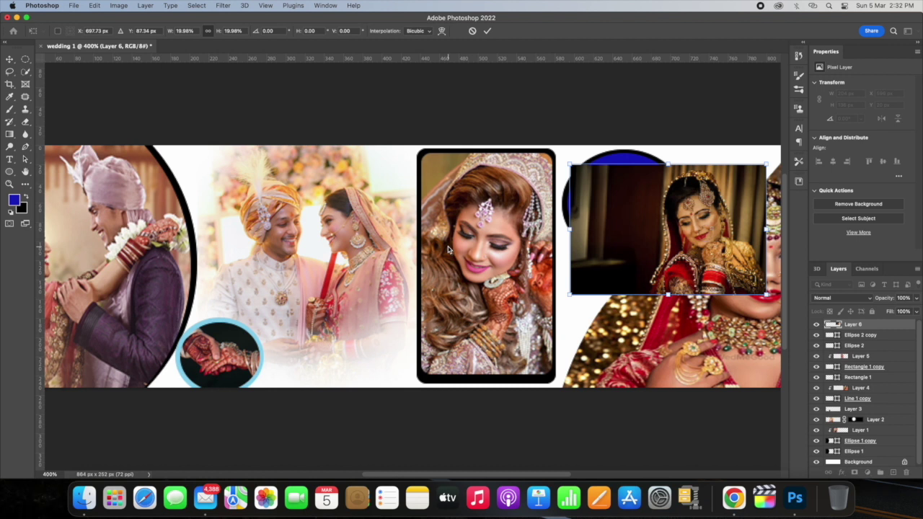
key(super+minus)
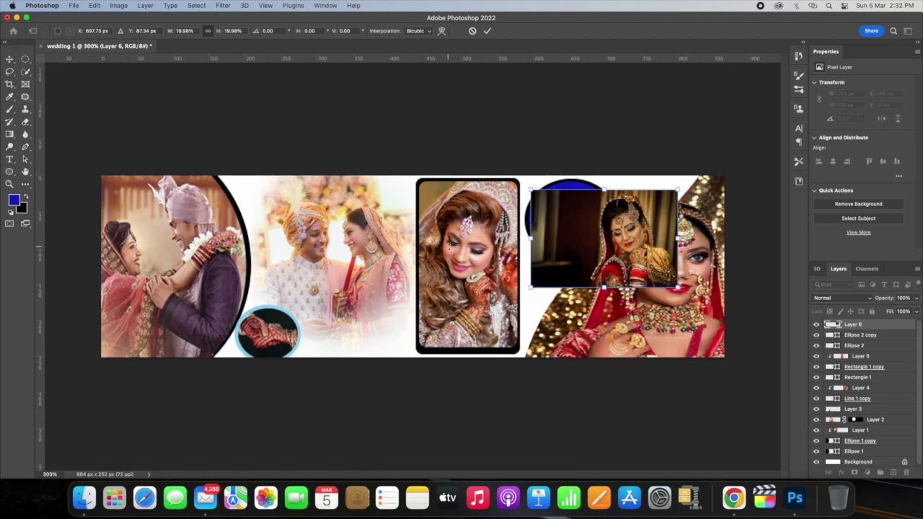
drag(617, 245, 597, 227)
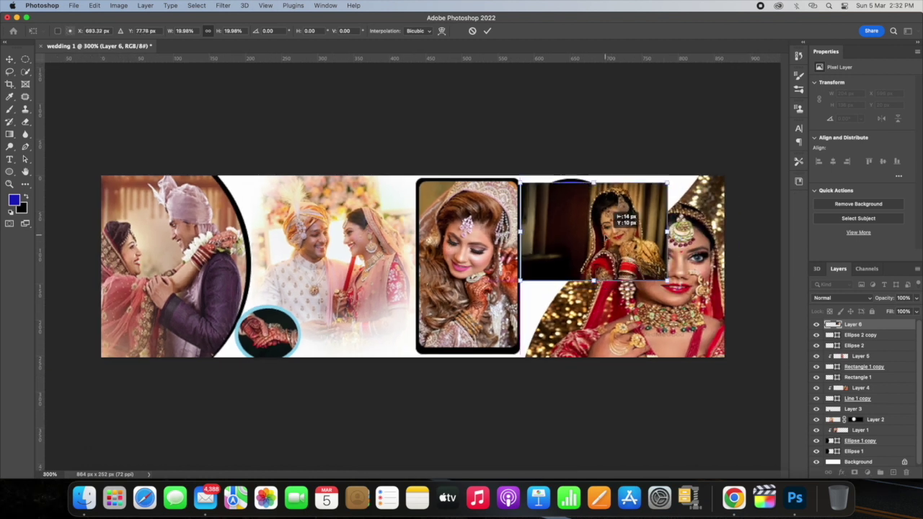
Clip Layer 6 into the circle and fit it inside the black-rimmed oval at 185 × 124 px
right_click(849, 325)
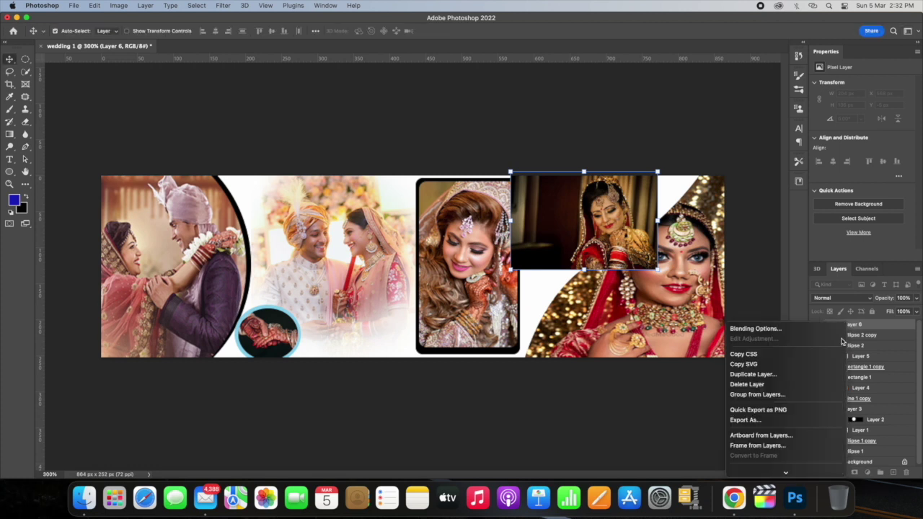
scroll(756, 432, down, 5)
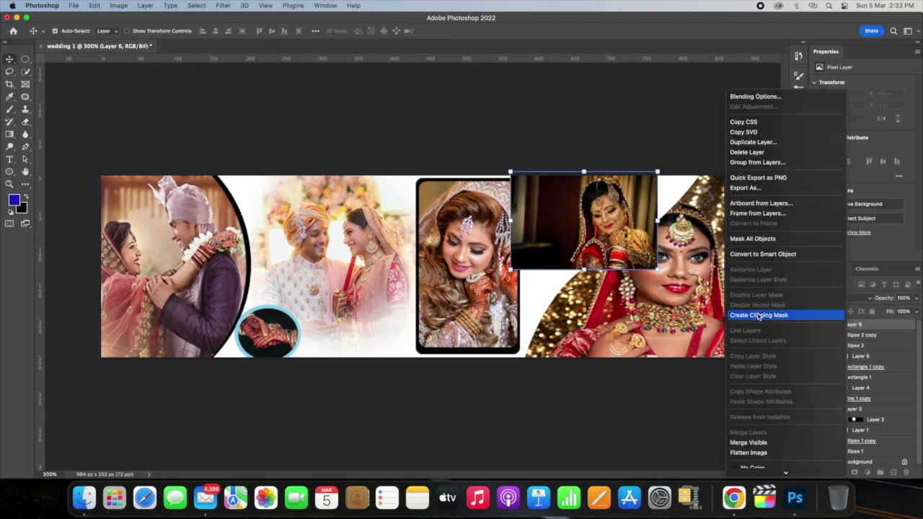
click(759, 316)
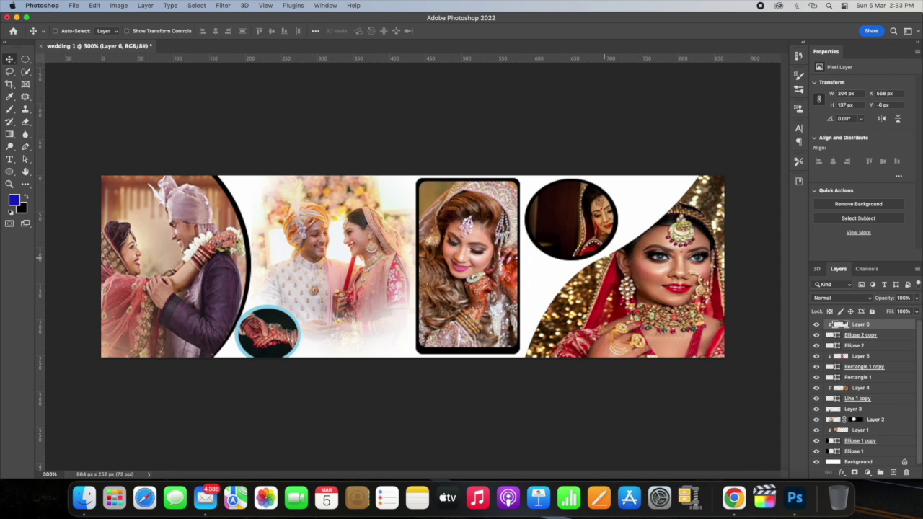
key(ctrl+t)
drag(556, 243, 527, 246)
mouse_move(627, 274)
mouse_down()
mouse_move(603, 254)
mouse_move(612, 268)
mouse_up()
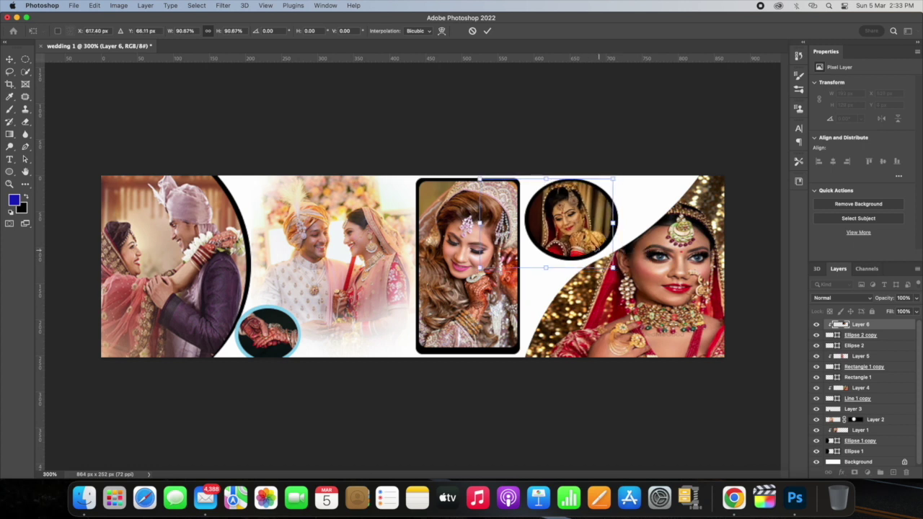
drag(588, 235, 593, 238)
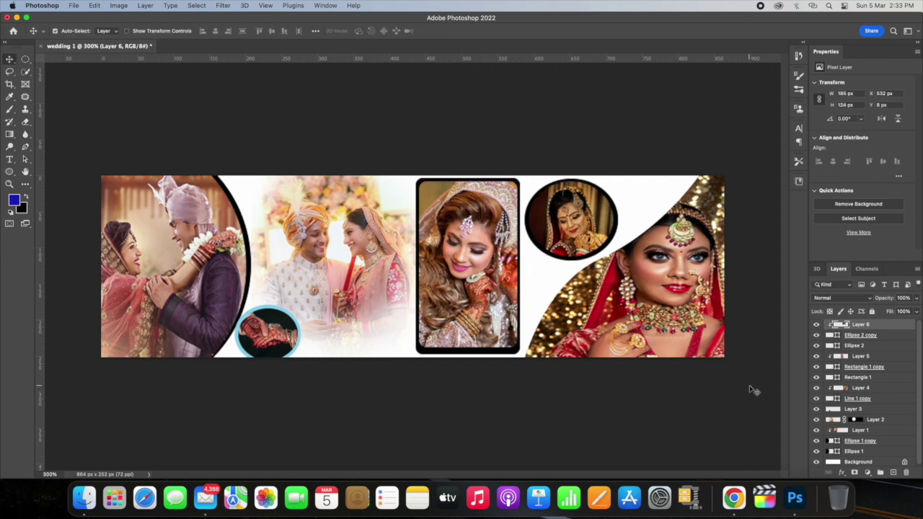
Duplicate the dark curve as Line 1 copy 2, scaled to about 105% and rotated -5.5°
key(ctrl+alt+t)
drag(516, 168, 509, 165)
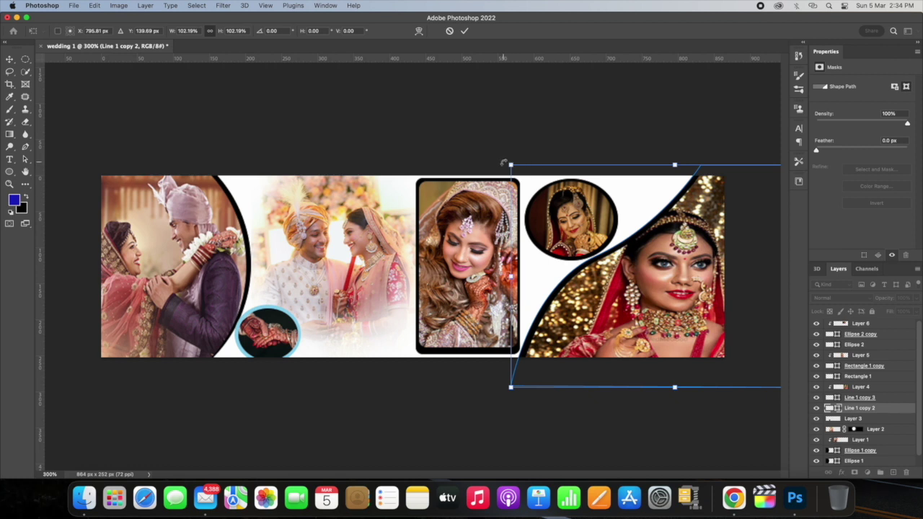
mouse_move(501, 163)
mouse_down()
mouse_move(488, 165)
mouse_move(496, 166)
mouse_up()
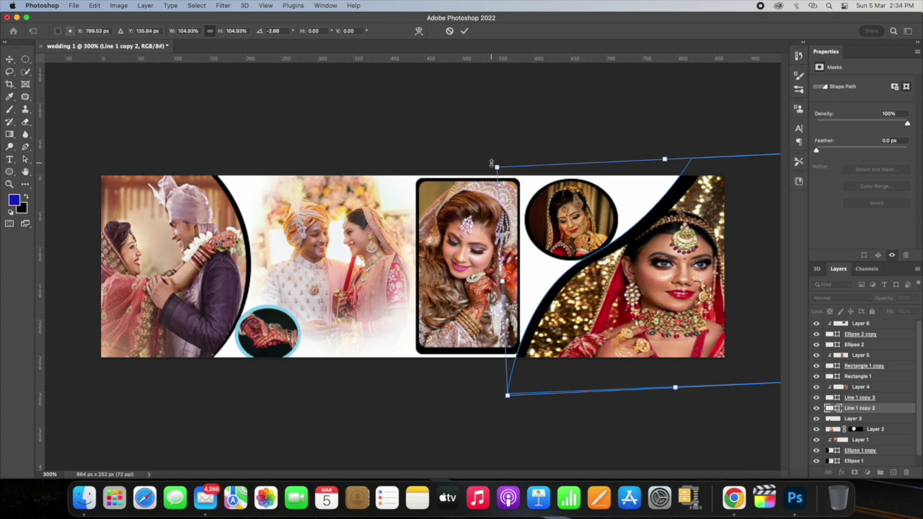
drag(489, 162, 476, 167)
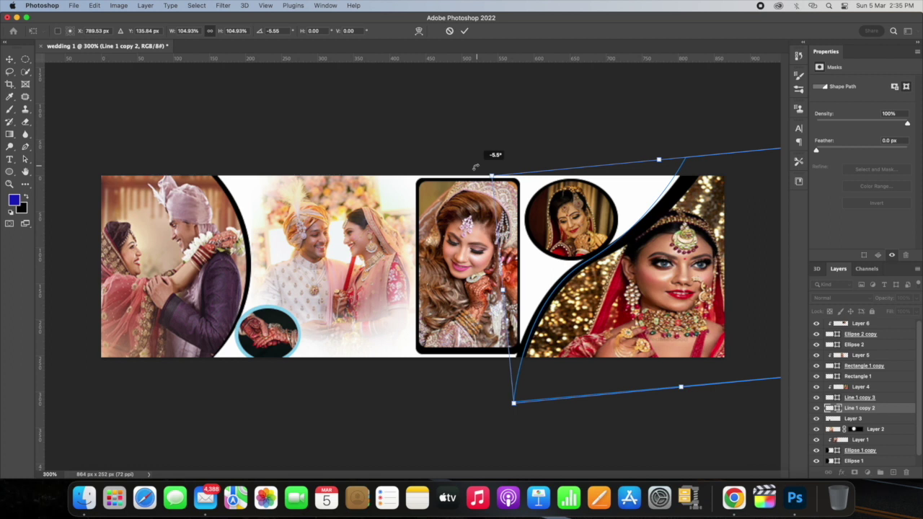
drag(475, 167, 475, 166)
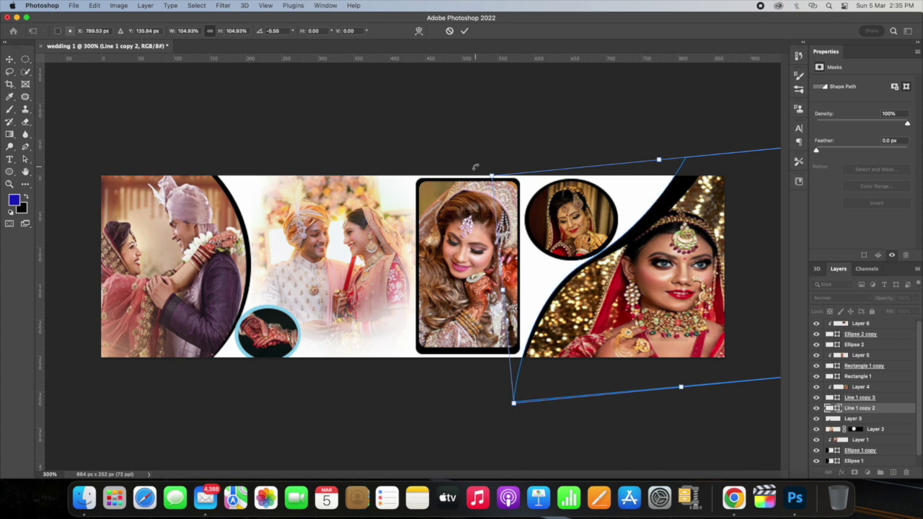
key(Return)
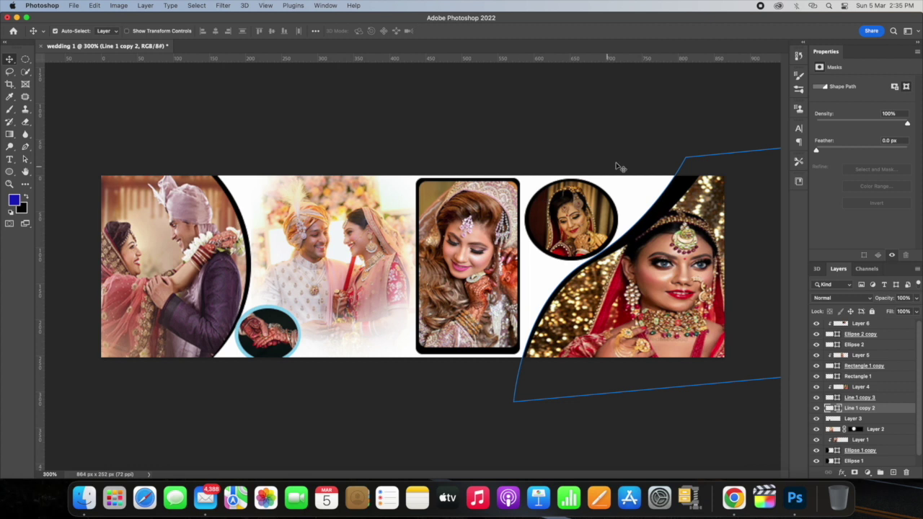
click(632, 155)
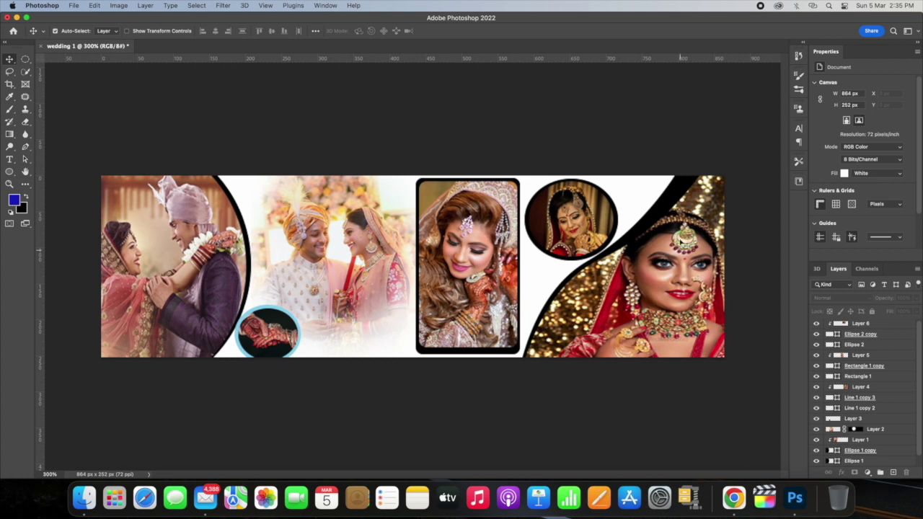
Recolour Line 1 copy 2 a soft light blue (62a0cb)
click(875, 409)
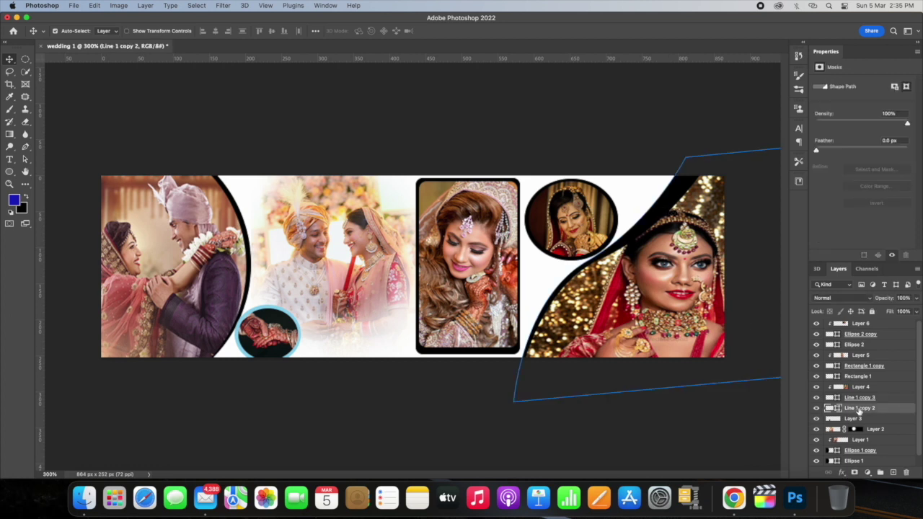
double_click(830, 408)
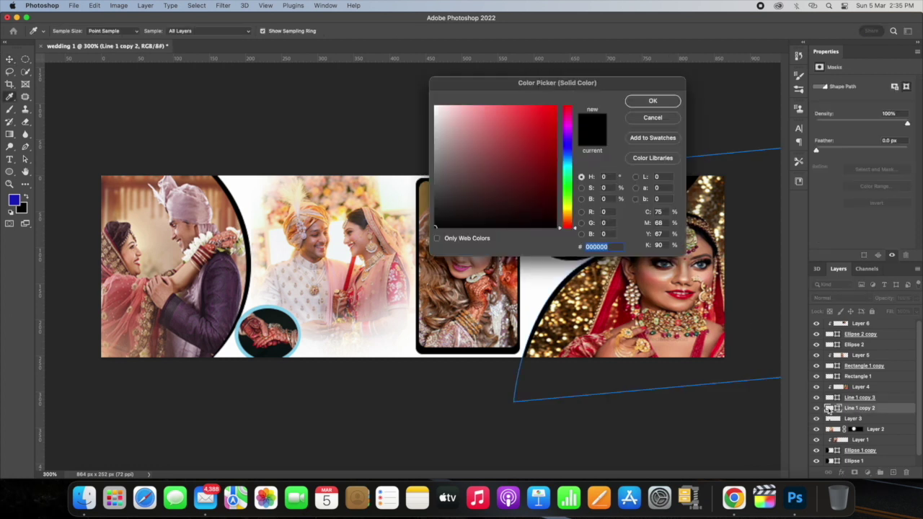
click(566, 159)
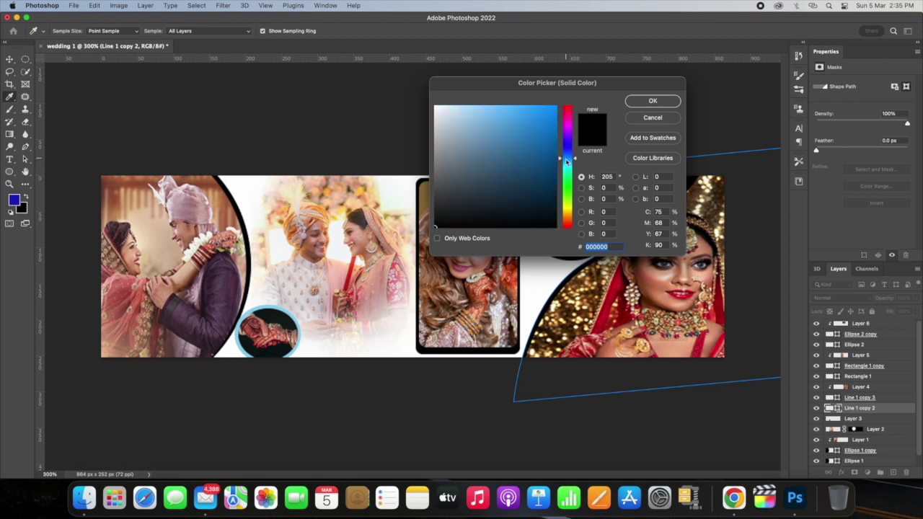
click(523, 128)
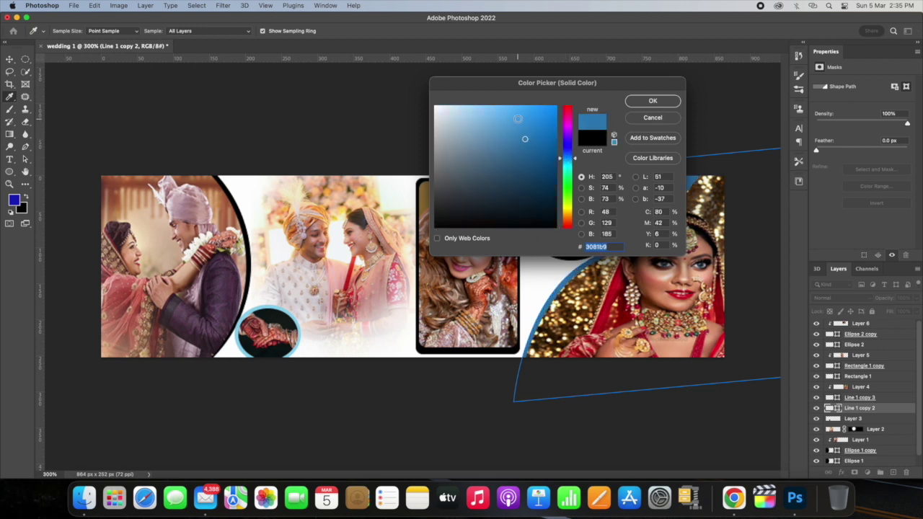
click(514, 115)
click(498, 131)
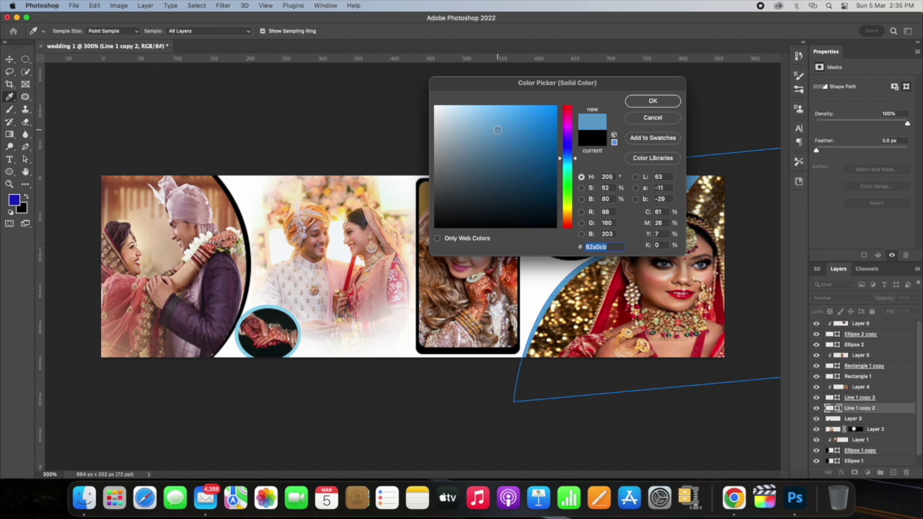
click(652, 103)
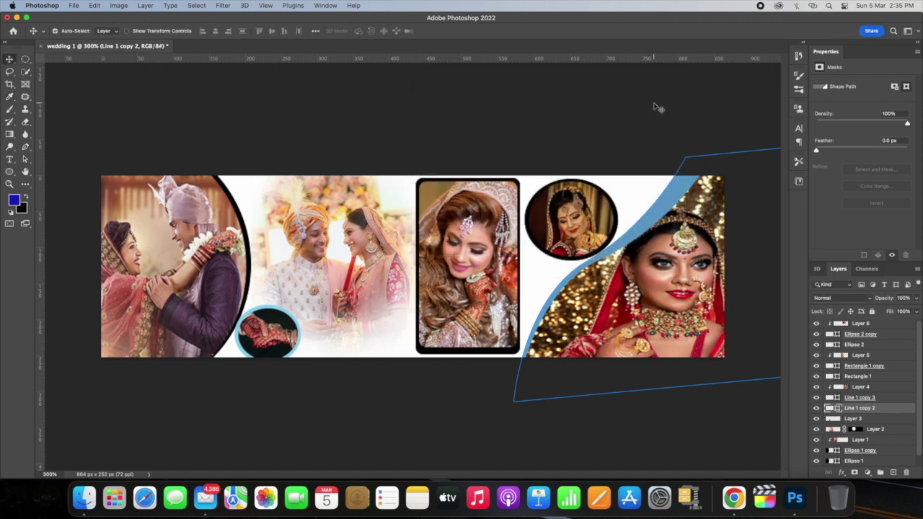
click(635, 415)
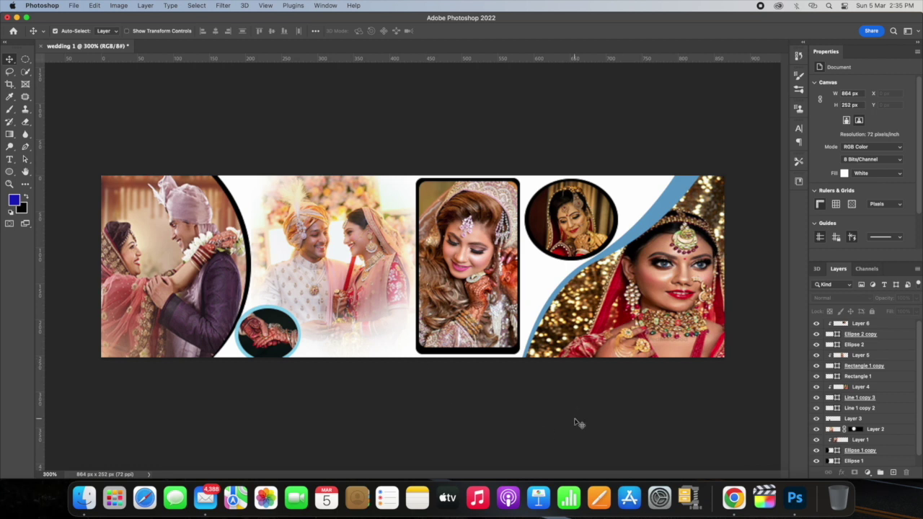
click(734, 497)
Search images for 'wedding background hd images' and copy the golden-orange swirl background picture
drag(245, 63, 206, 62)
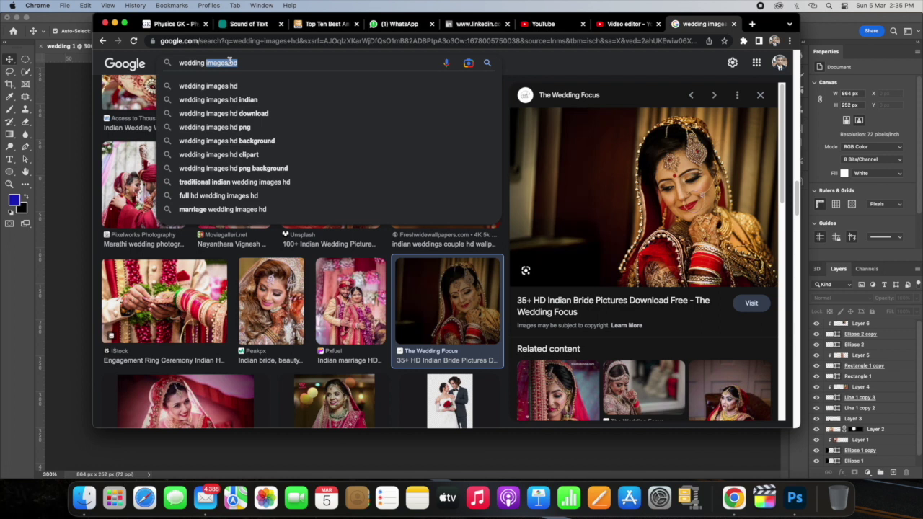
key(BackSpace)
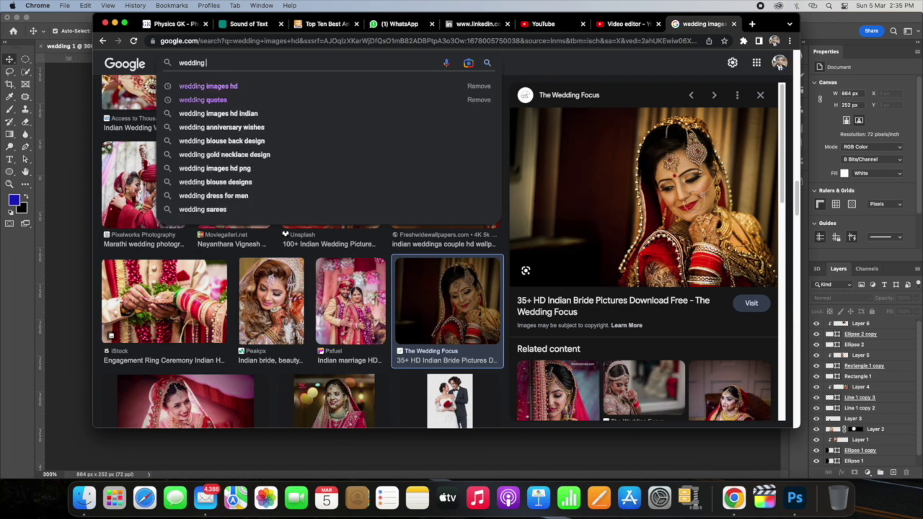
text(back)
click(216, 85)
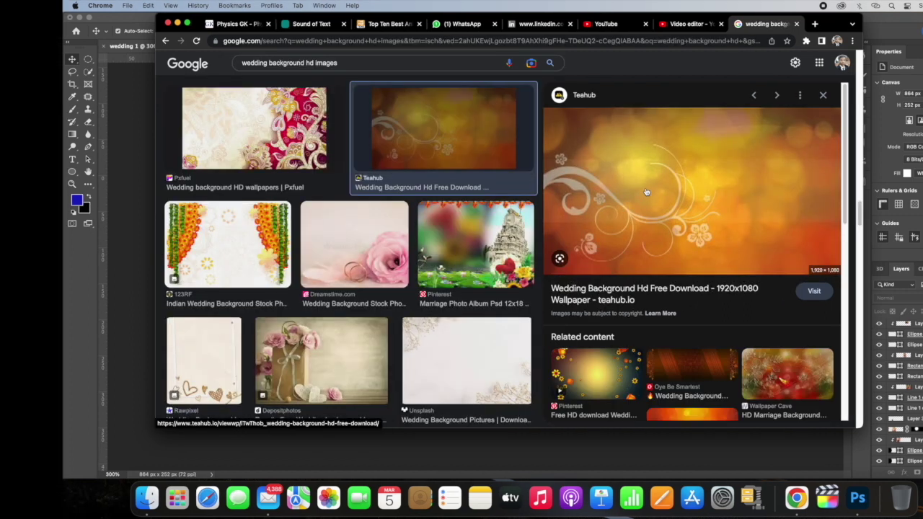
right_click(647, 192)
click(697, 296)
Paste the golden background into the banner as Layer 7, beneath the ellipse photo layers
key(super+Tab)
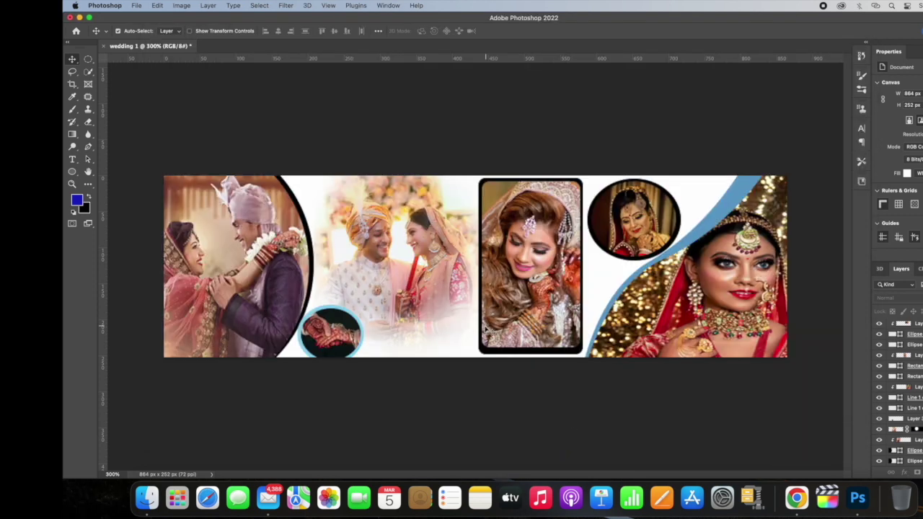
key(super)
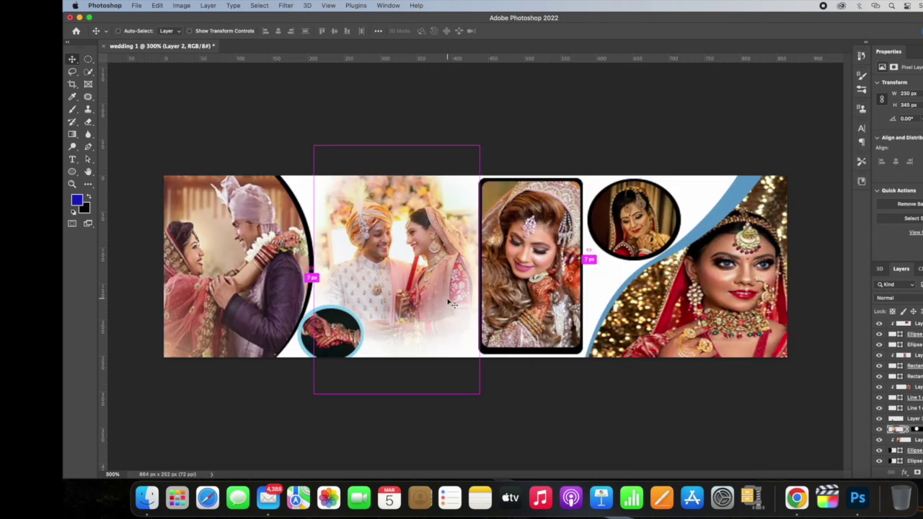
key(super+v)
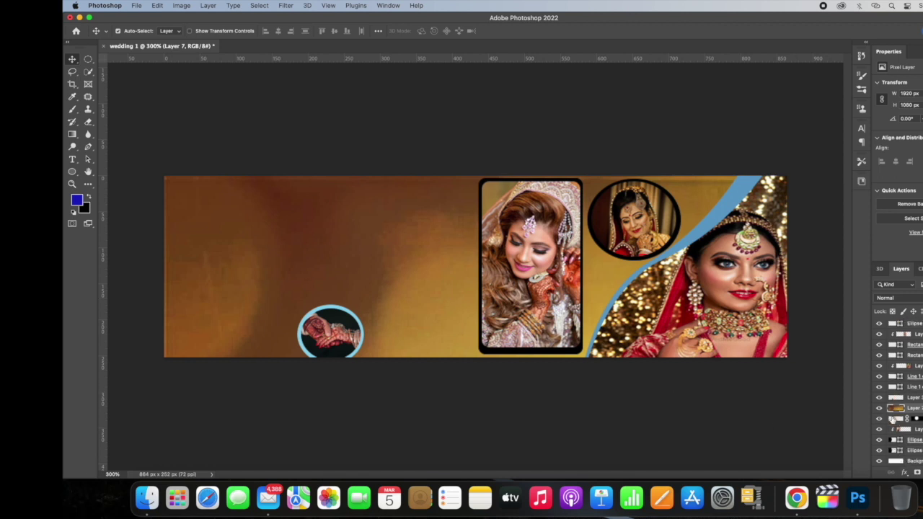
drag(914, 408, 917, 458)
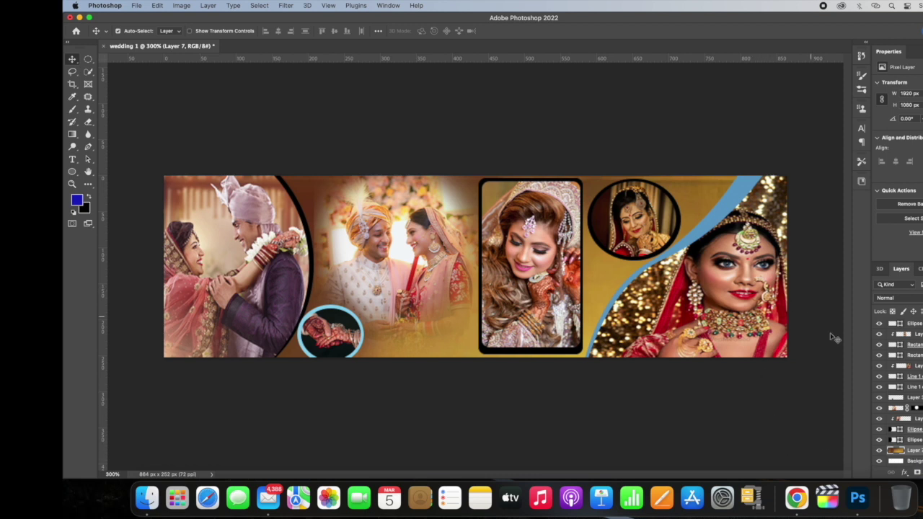
click(912, 346)
click(894, 356)
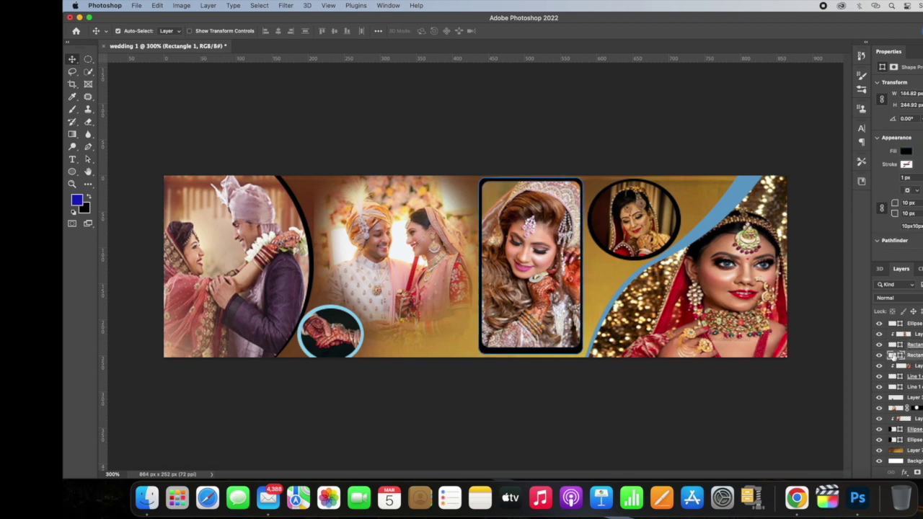
Change the Line 1 copy 2 curve's fill from light blue to dark brown 3b2405
click(703, 232)
double_click(894, 387)
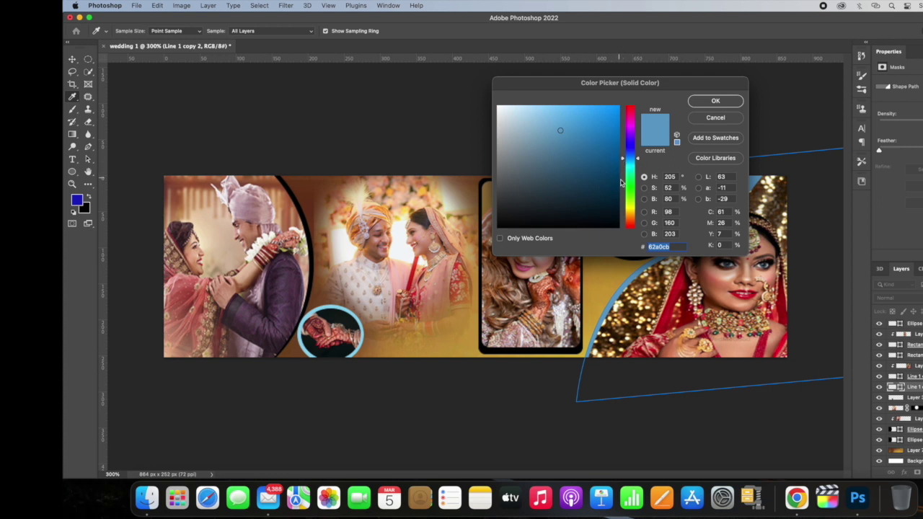
click(632, 207)
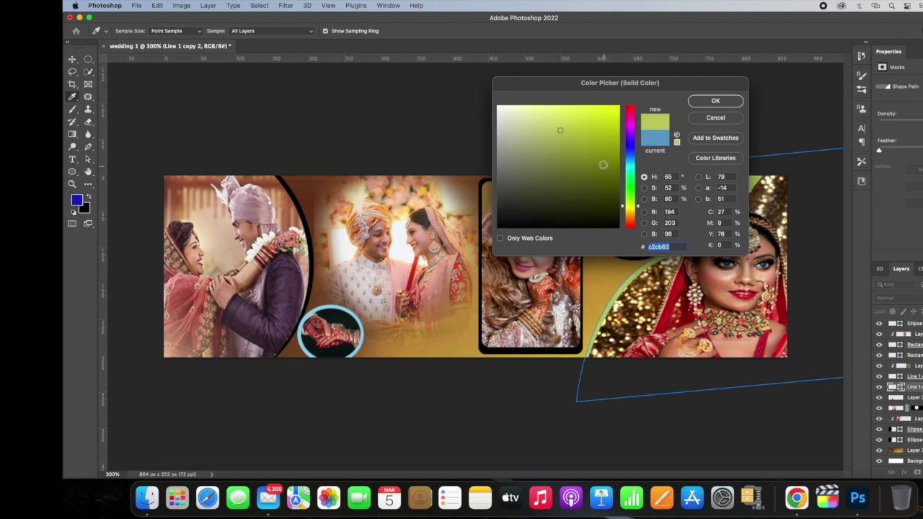
click(601, 127)
click(631, 218)
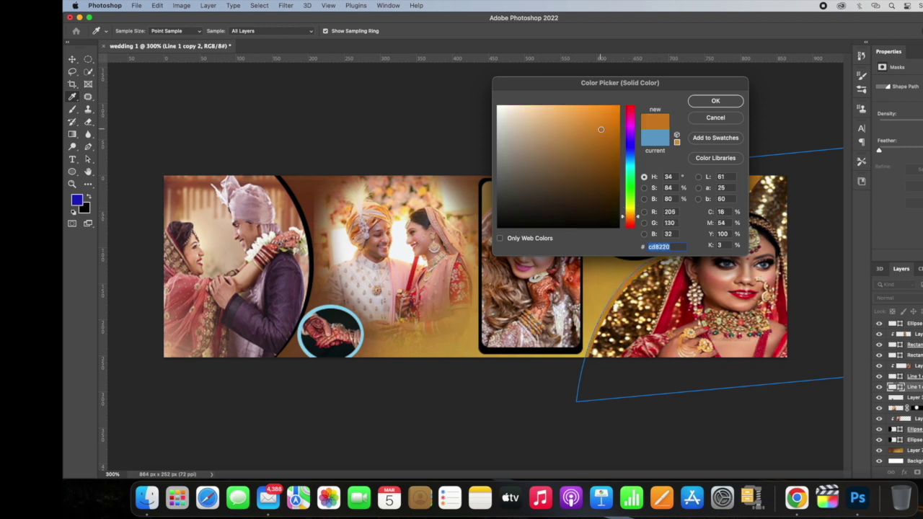
click(610, 208)
drag(609, 208, 610, 200)
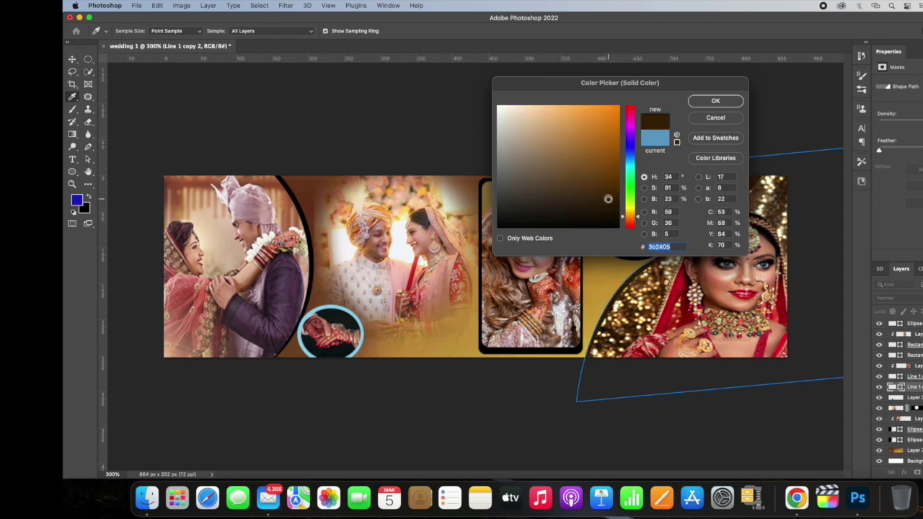
click(714, 101)
key(v)
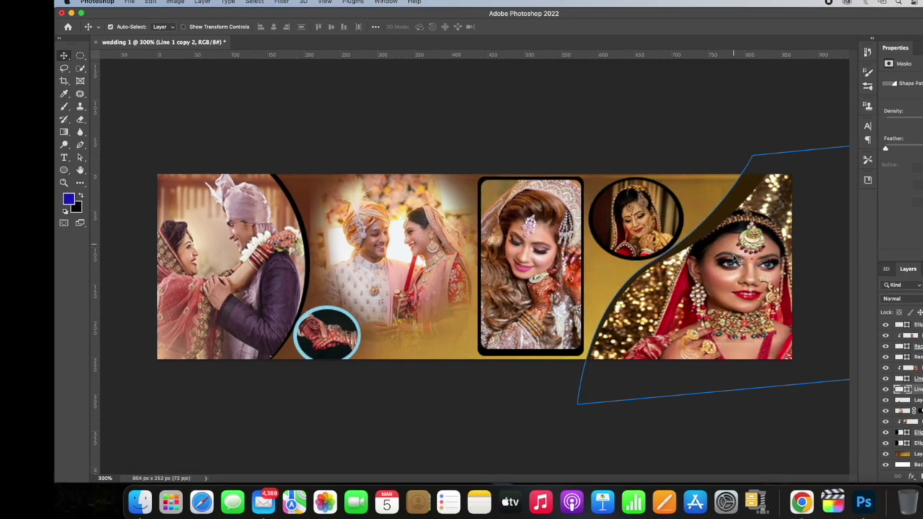
click(720, 422)
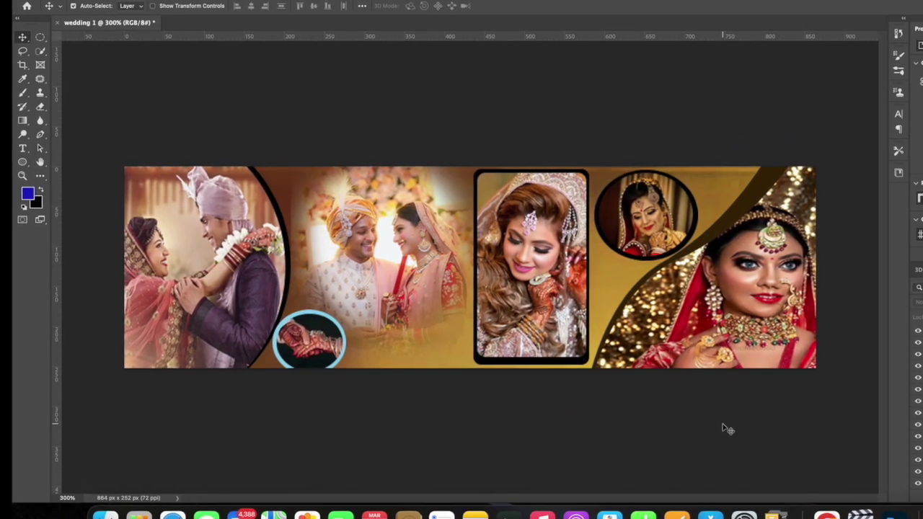